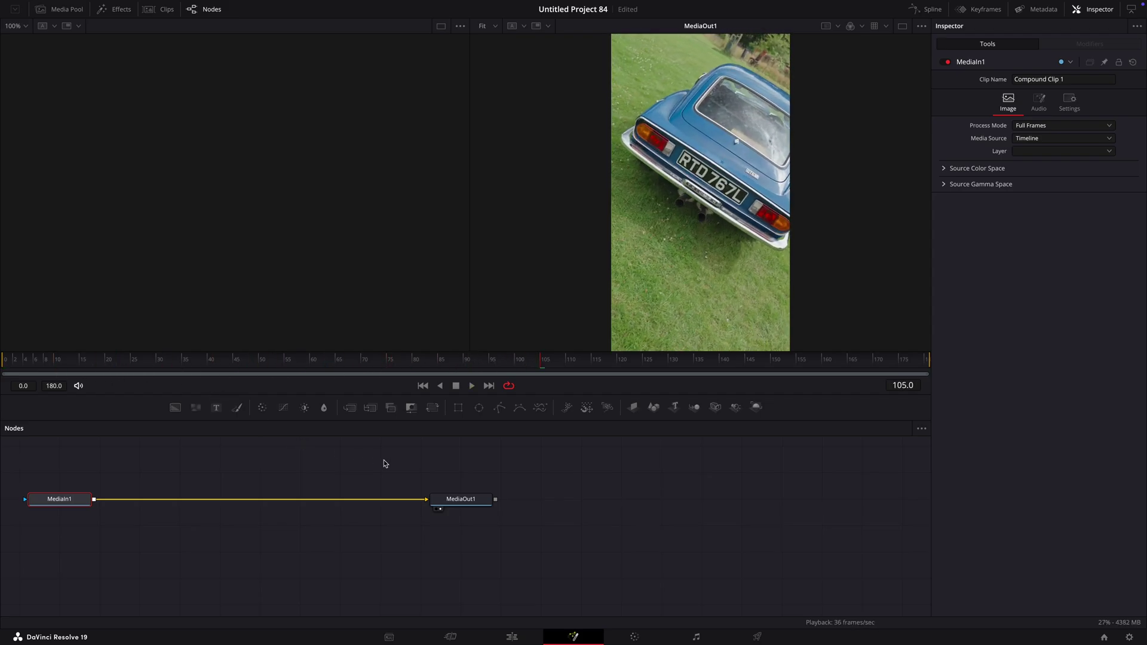
Step: Add a Planar Tracker node between MediaIn1 and MediaOut1
key(shift+space)
text(plana)
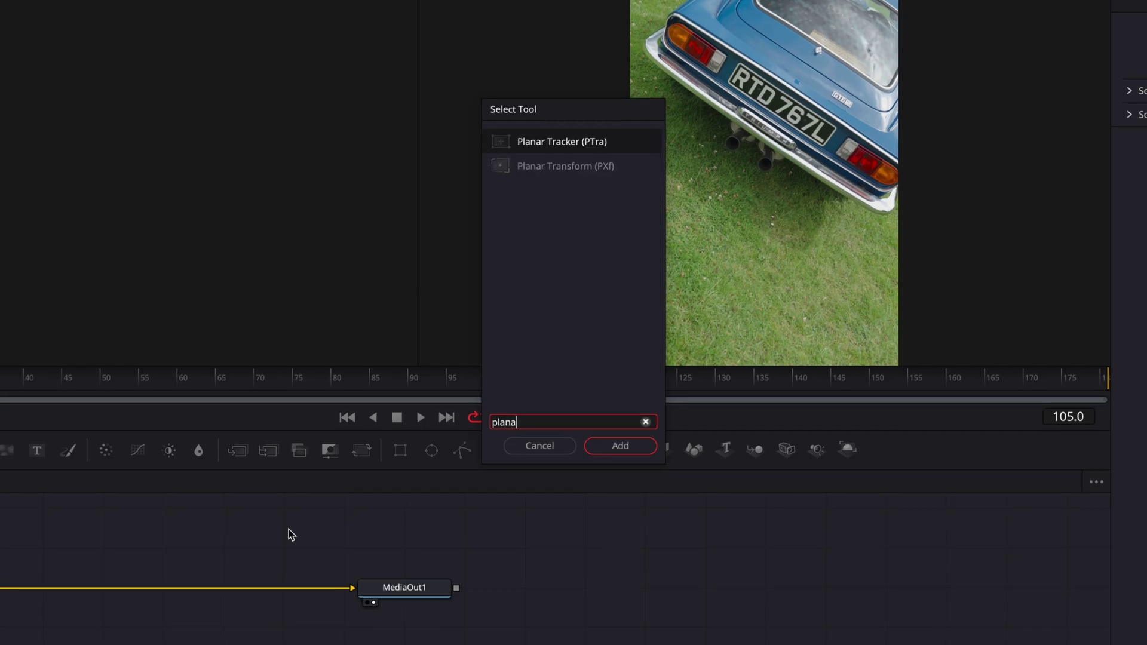
key(Return)
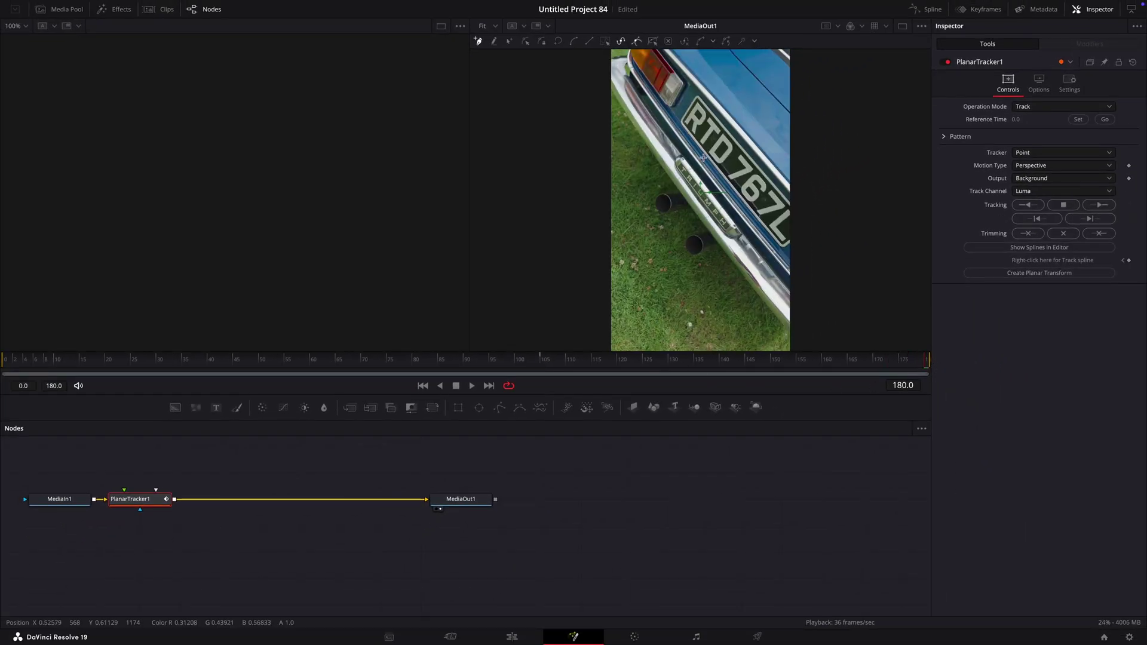
Step: Draw a closed tracking outline around the TRIUMPH badge on the bumper at frame 180
click(681, 158)
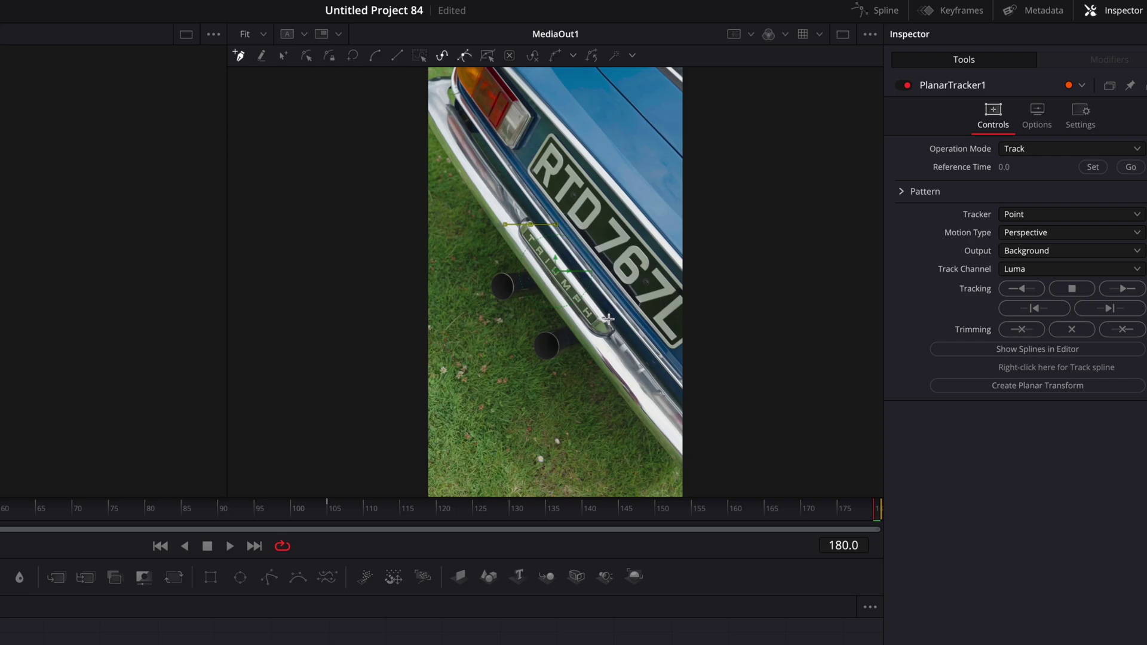
click(541, 373)
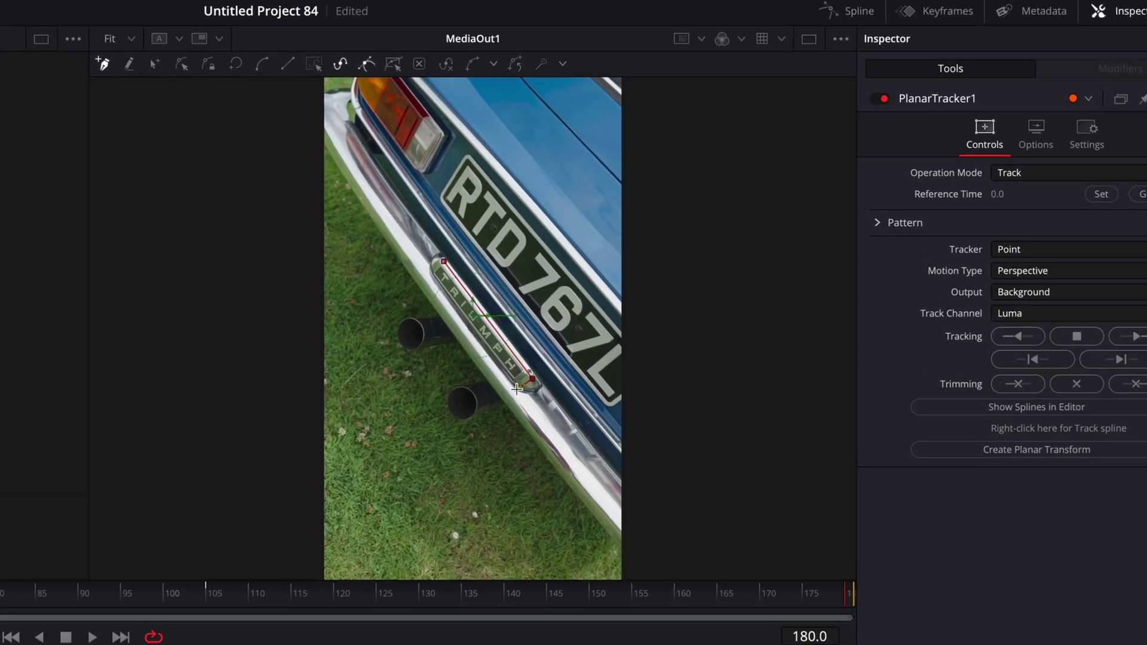
click(433, 270)
click(444, 262)
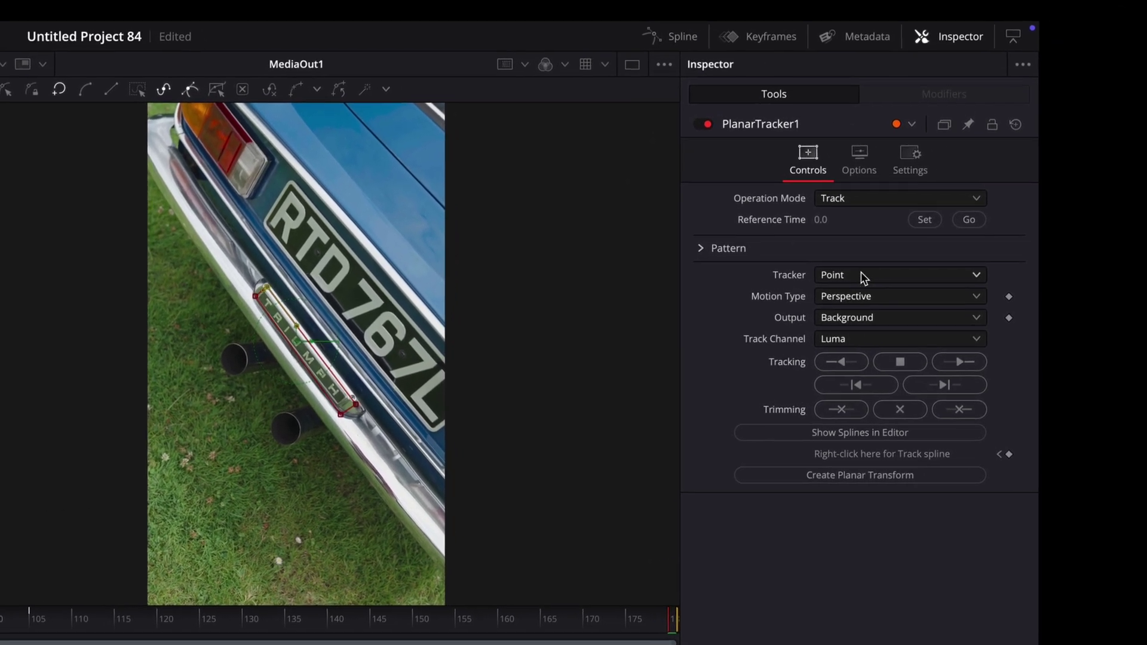
Step: Track the badge backwards using the Hybrid Point/Area tracker, with frame 180 as the reference time
click(857, 275)
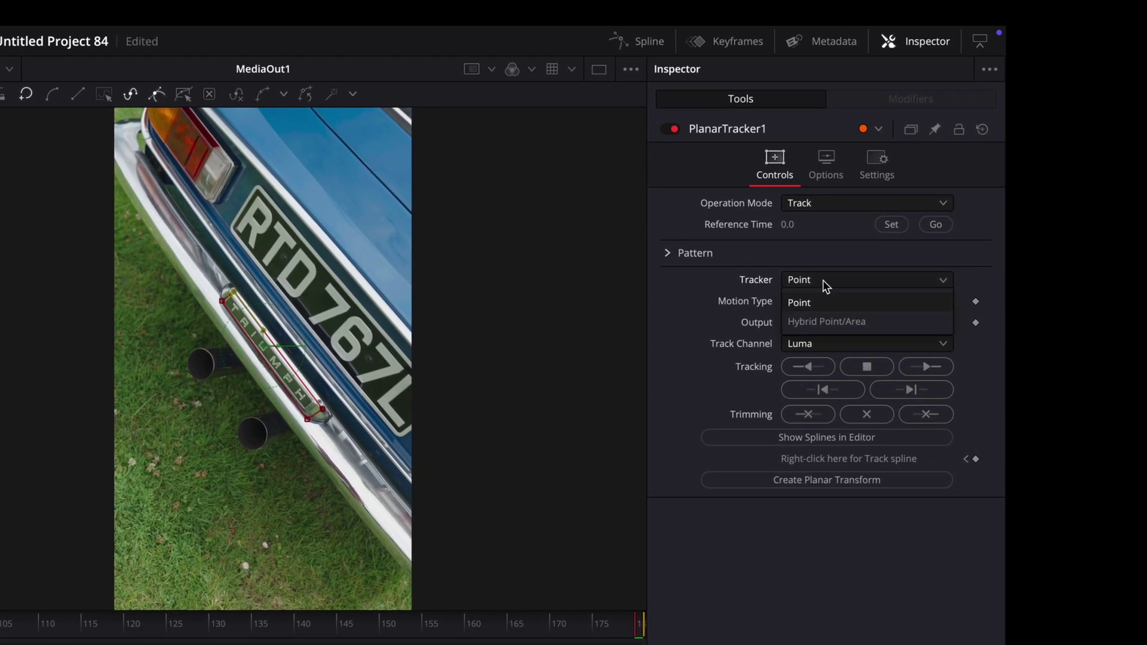
click(840, 322)
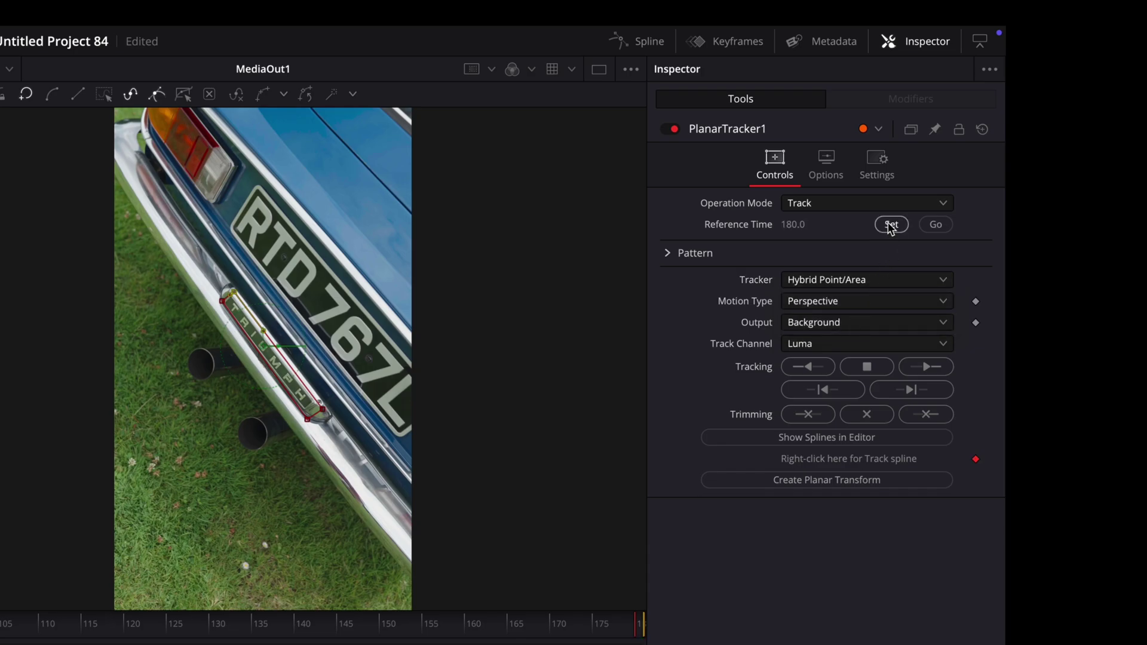
click(822, 370)
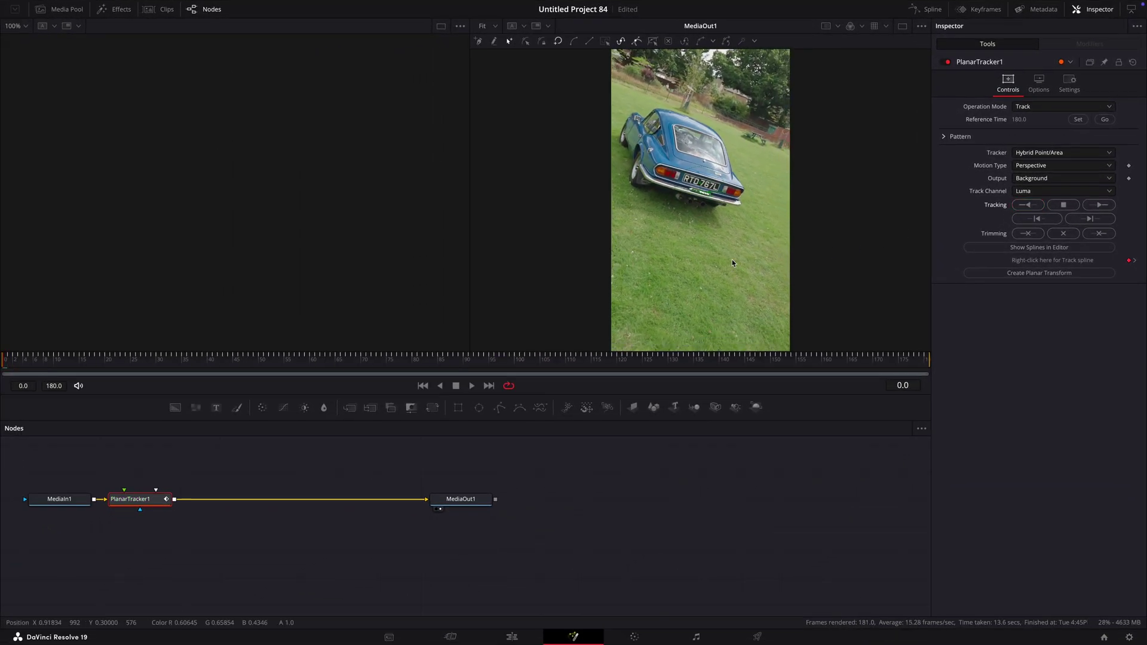
Step: Check the finished track across the clip and set the planar tracker's operation mode to Corner Pin
drag(579, 357, 944, 350)
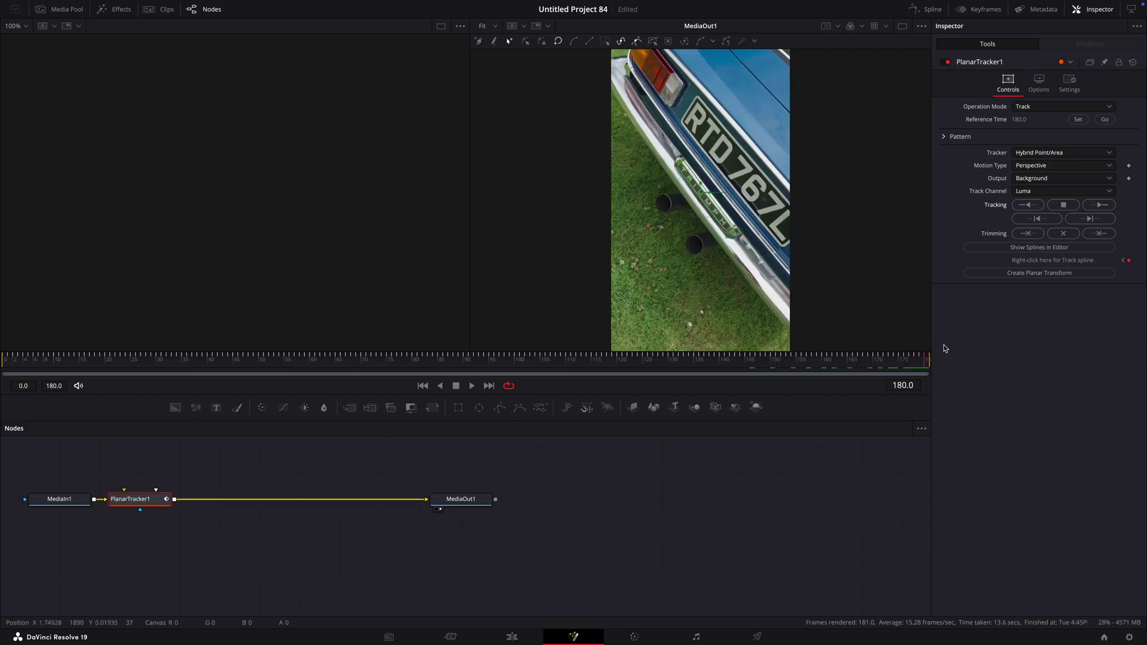
drag(946, 348, 908, 358)
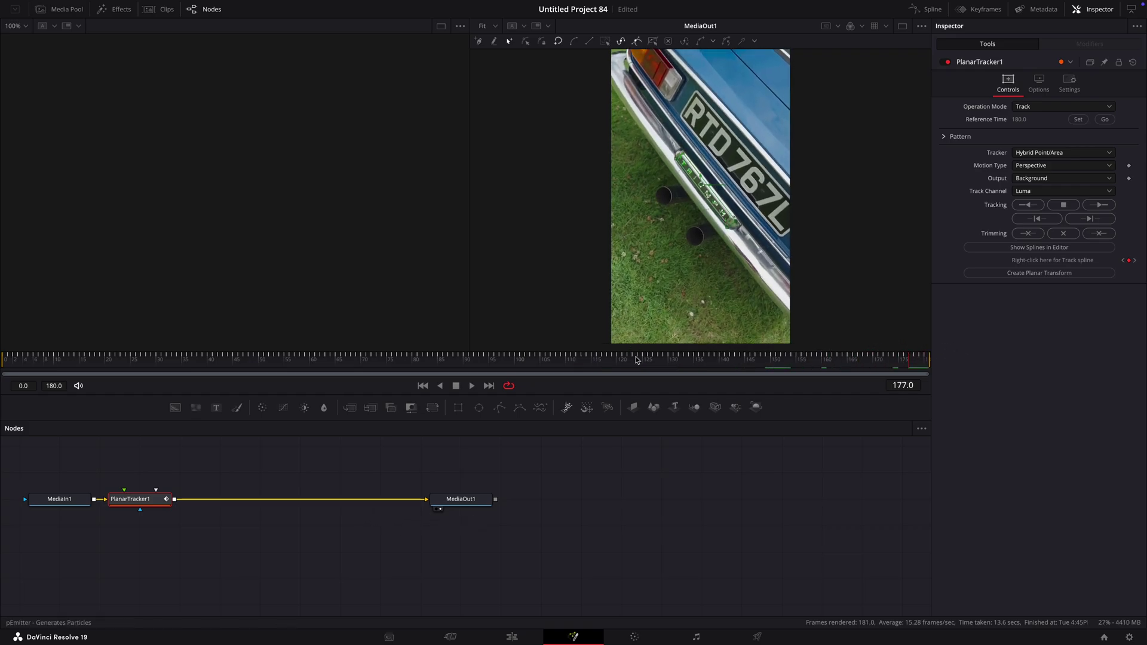
click(1063, 106)
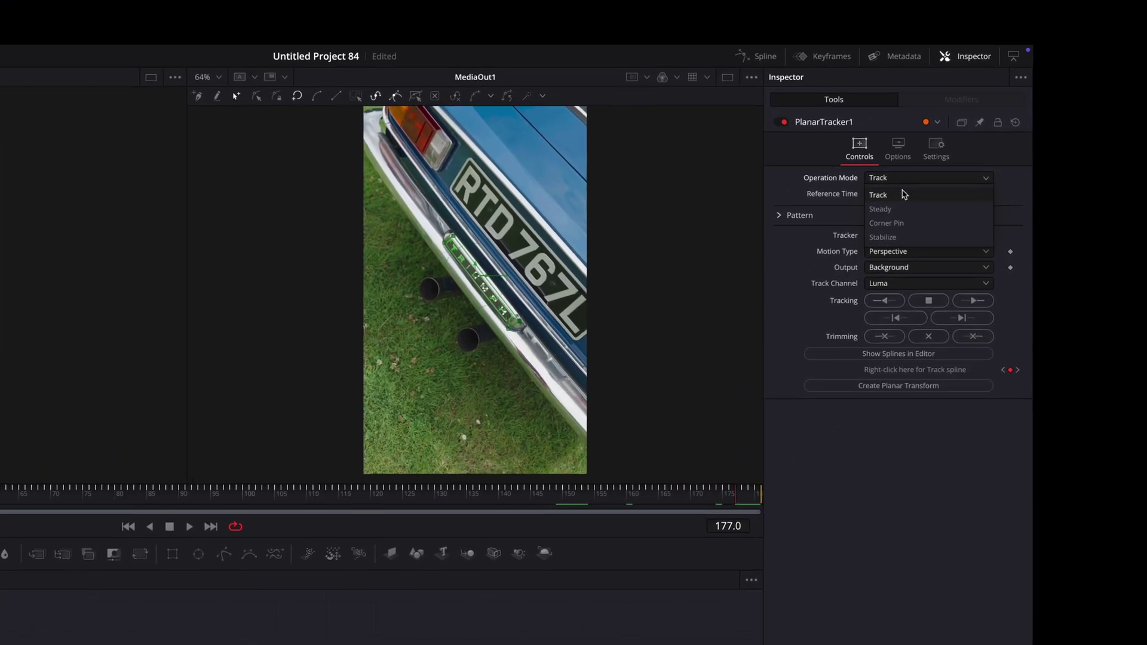
click(1042, 144)
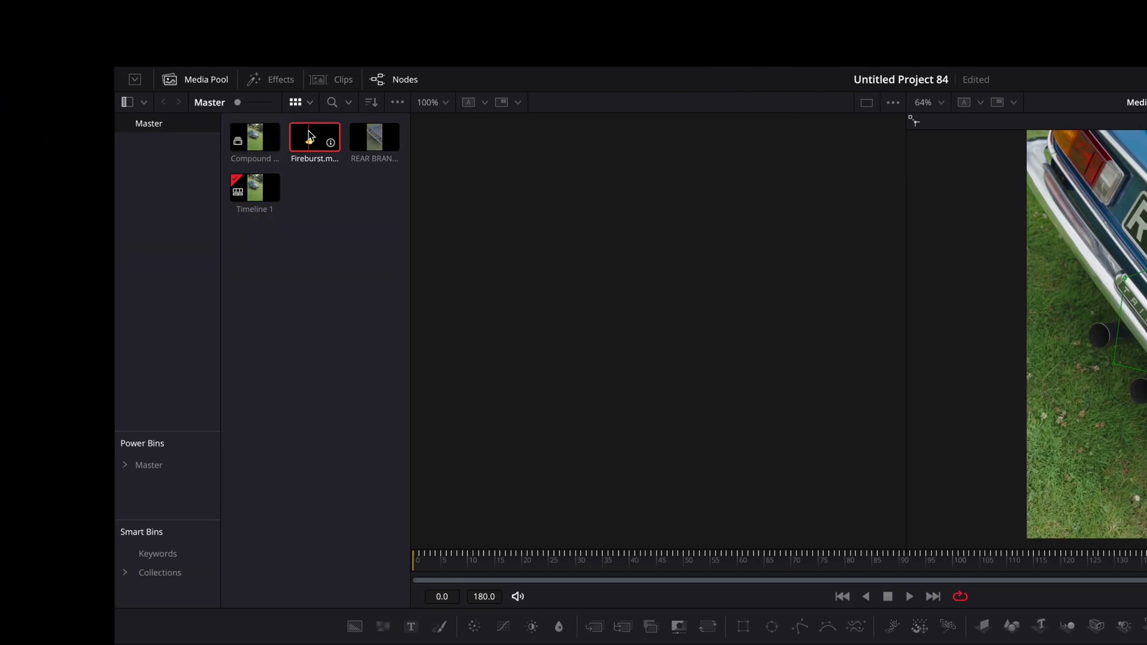
Step: Bring the Fireburst.mov clip into the node graph and connect its output to PlanarTracker1's corner pin input
drag(309, 133, 304, 483)
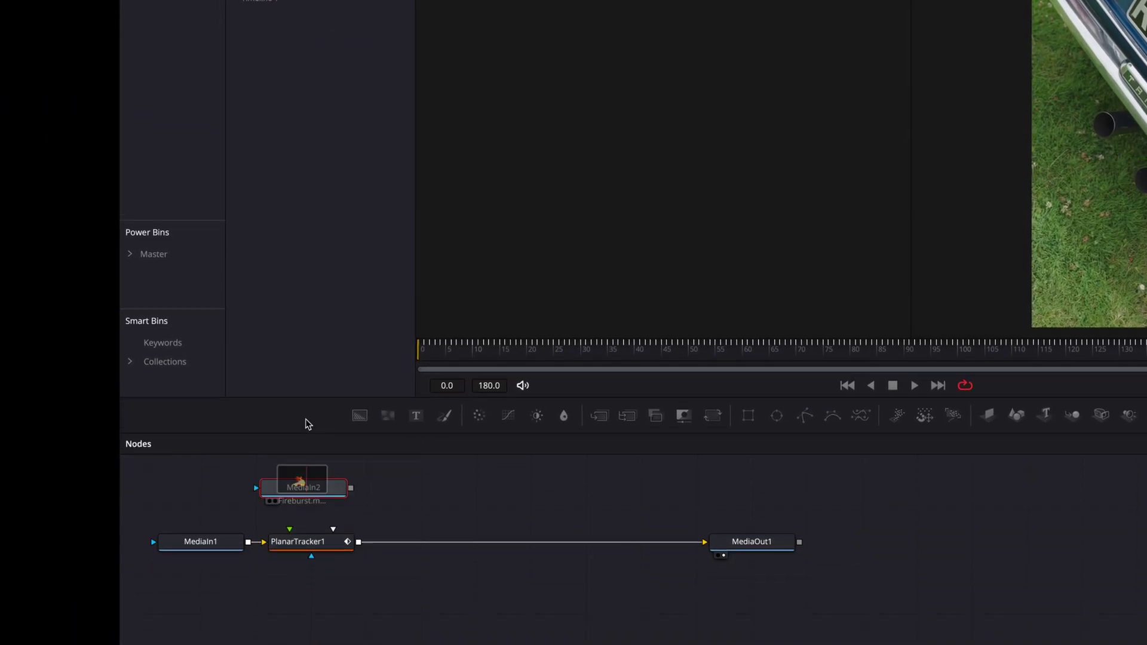
click(173, 0)
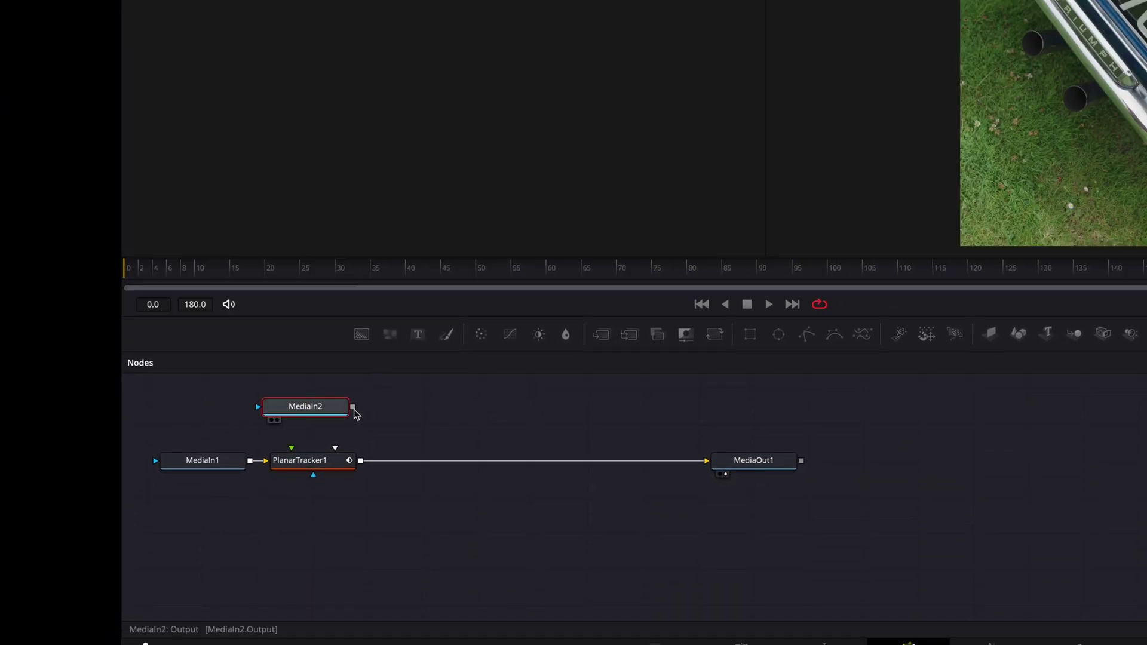
drag(302, 452, 299, 457)
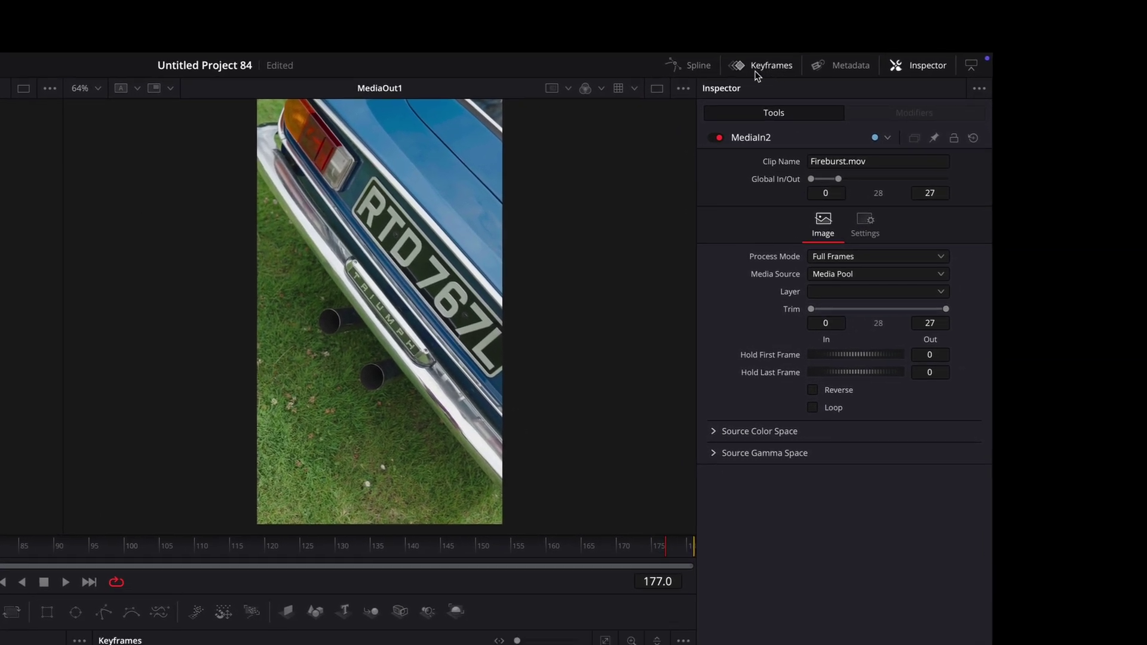
Step: Shift the MediaIn2 fire clip in the keyframe timeline so it spans frames 153 to 180, and preview the flame
click(923, 2)
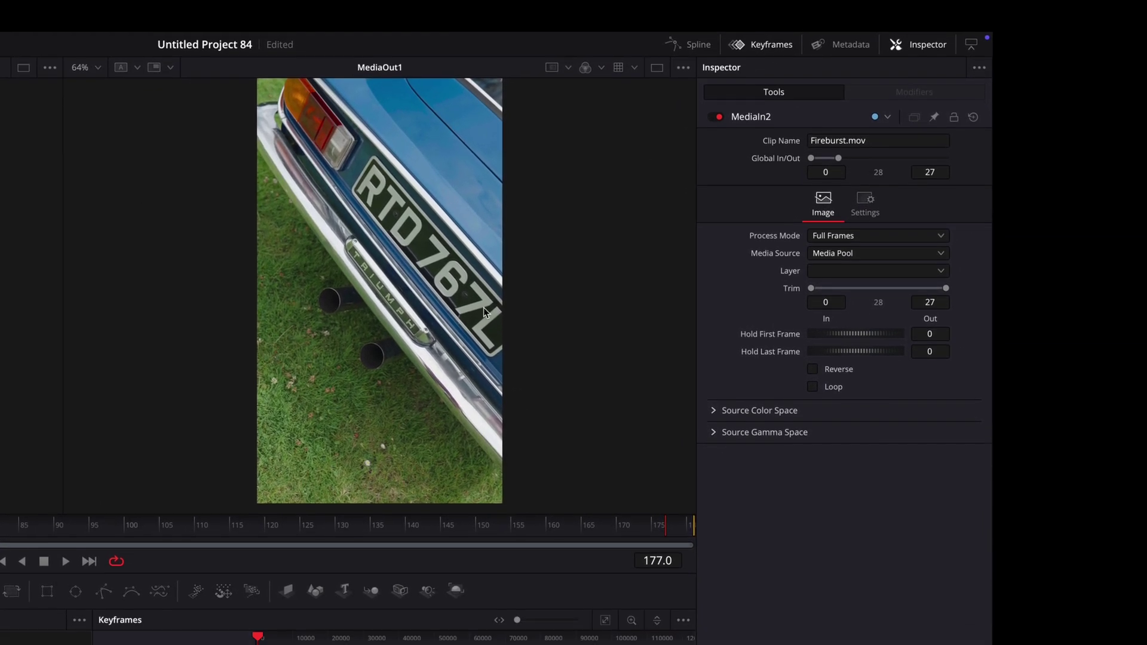
click(605, 475)
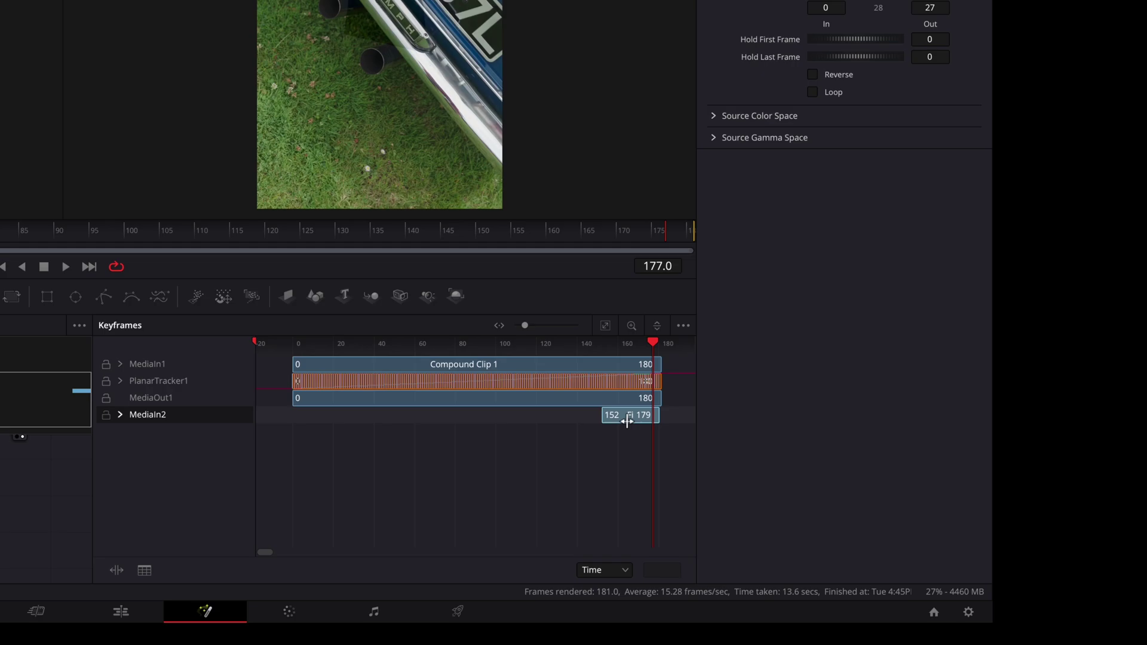
drag(627, 422, 629, 422)
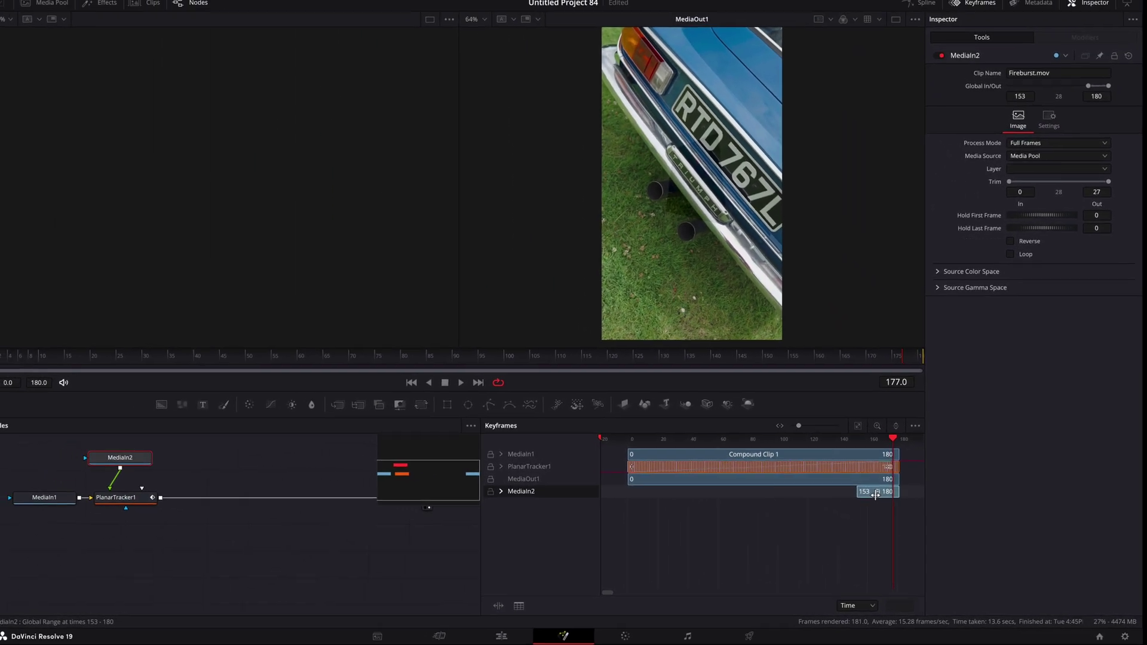
drag(902, 362, 853, 365)
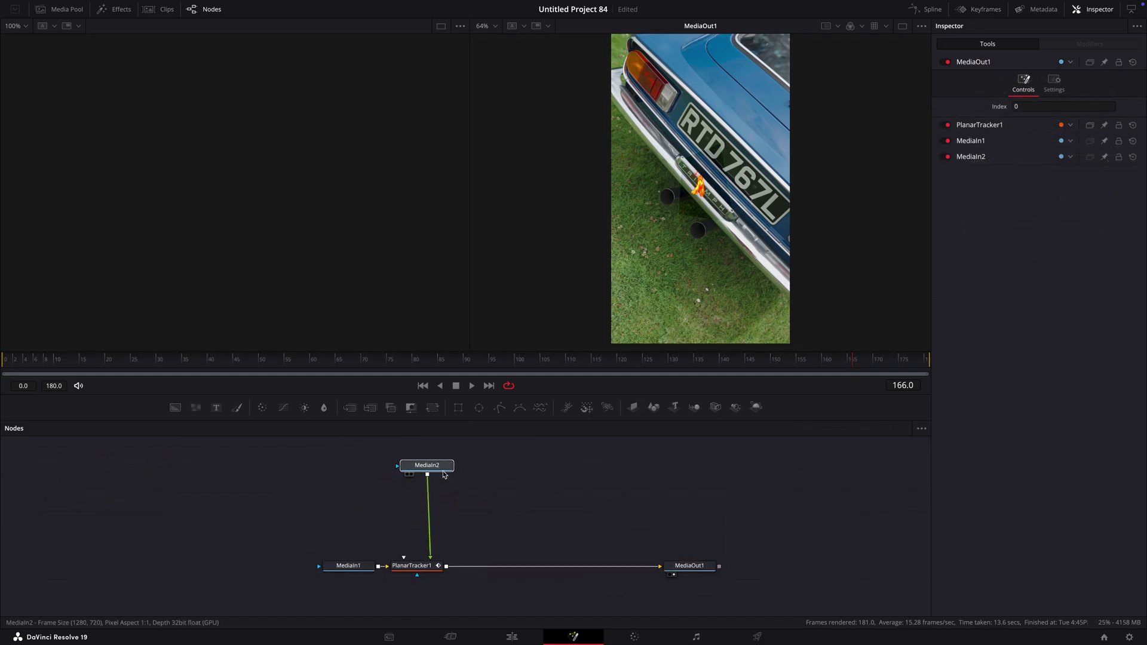
Step: Add a Transform node after MediaIn2 and enlarge the fire to a size of about 2.46
click(443, 471)
key(shift+space)
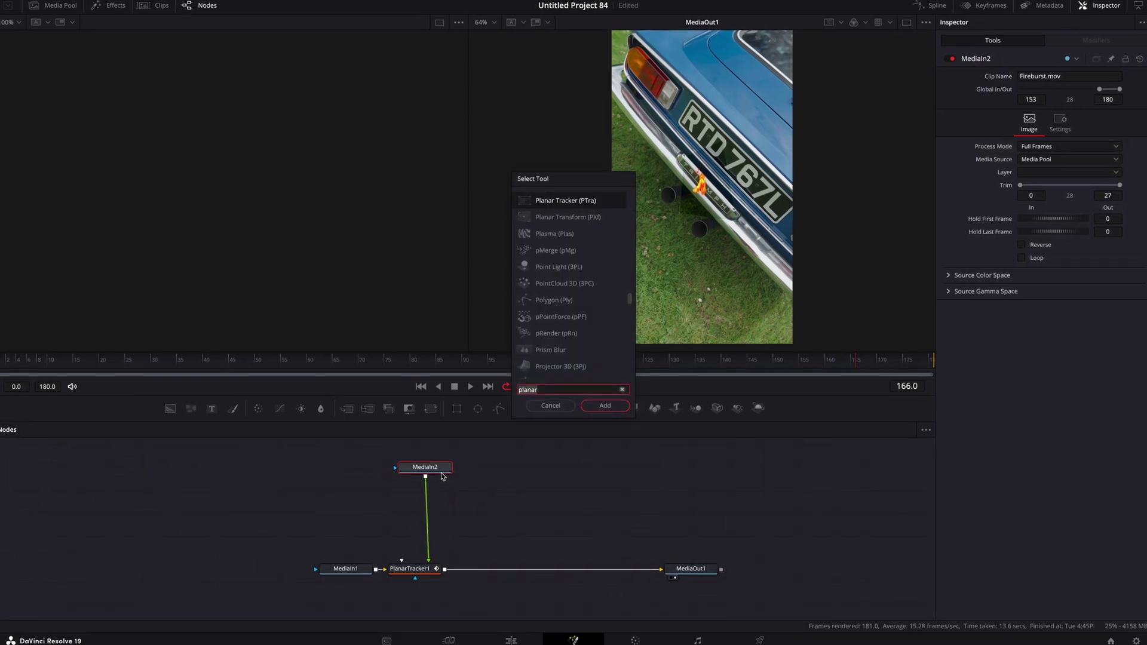
text(trans)
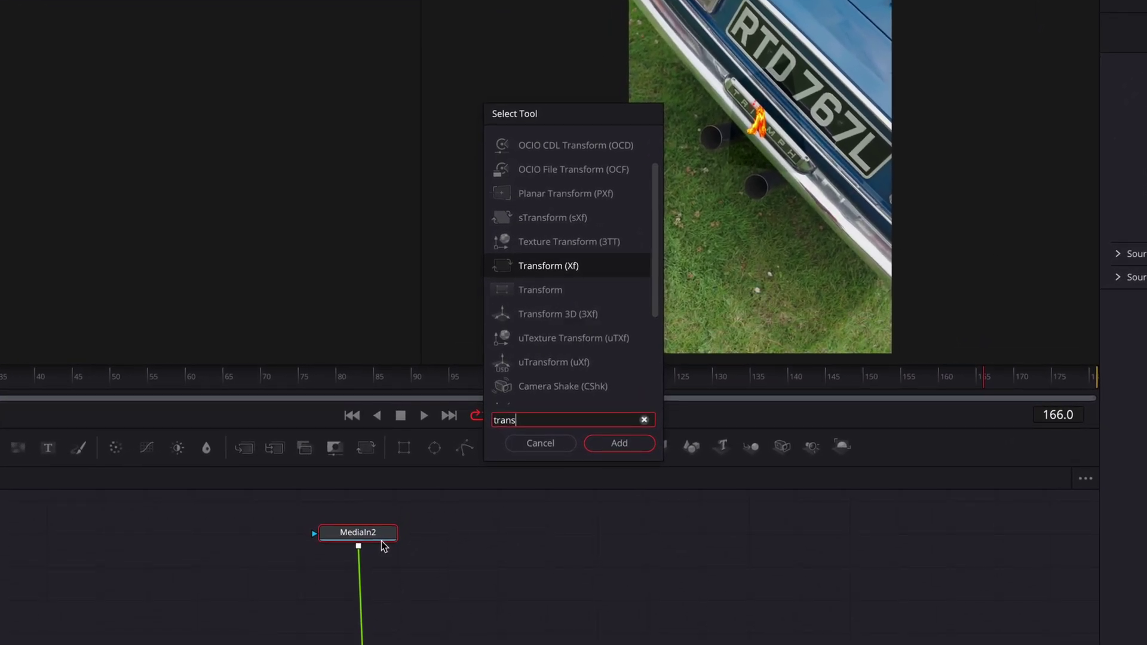
text(form)
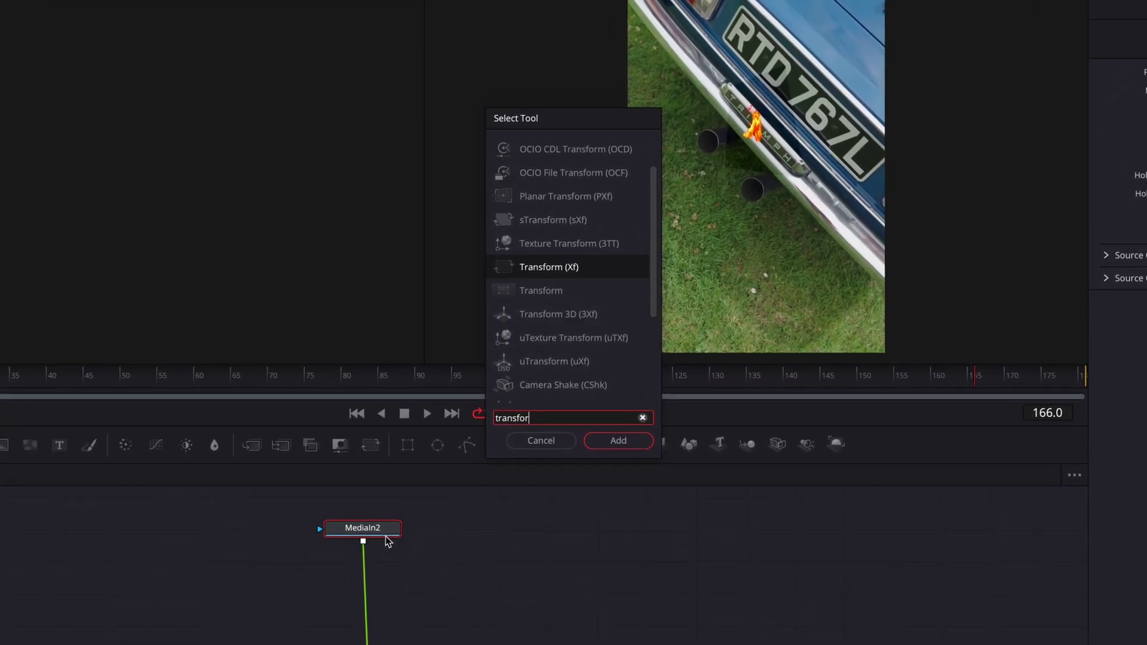
key(Return)
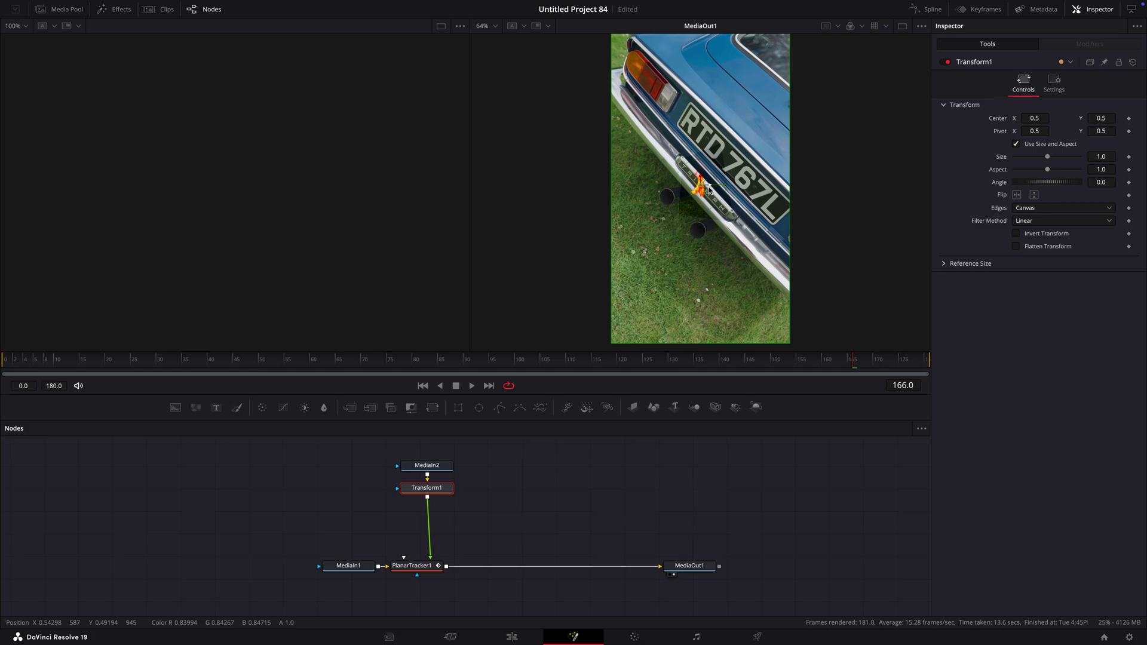
scroll(705, 217, up, 1)
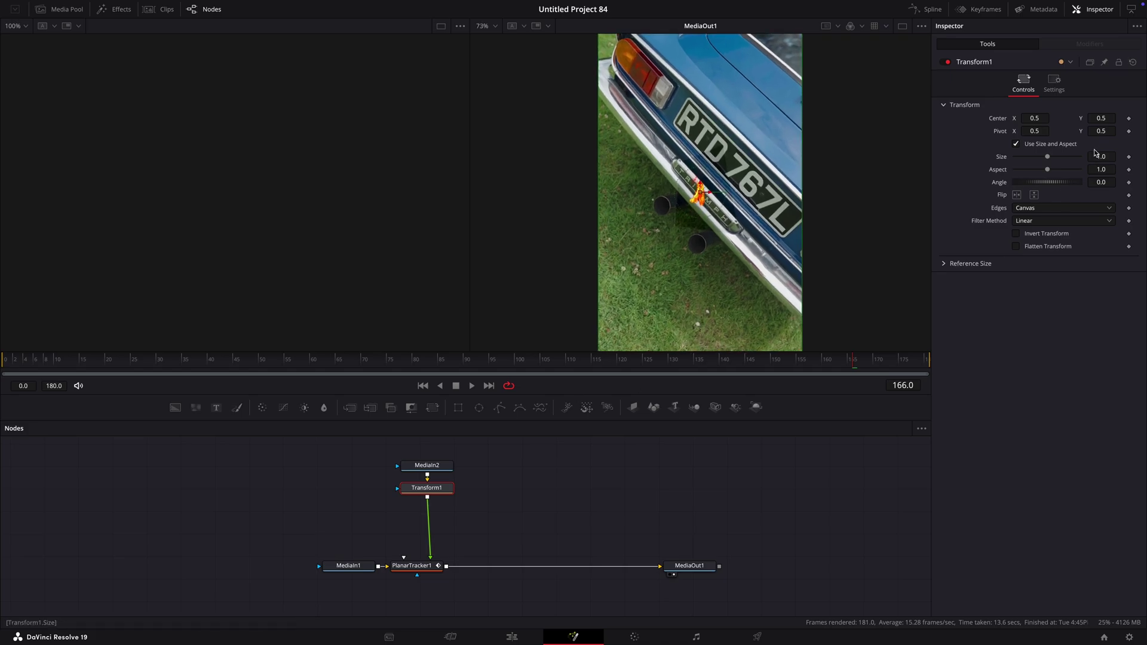
drag(1051, 156, 1055, 157)
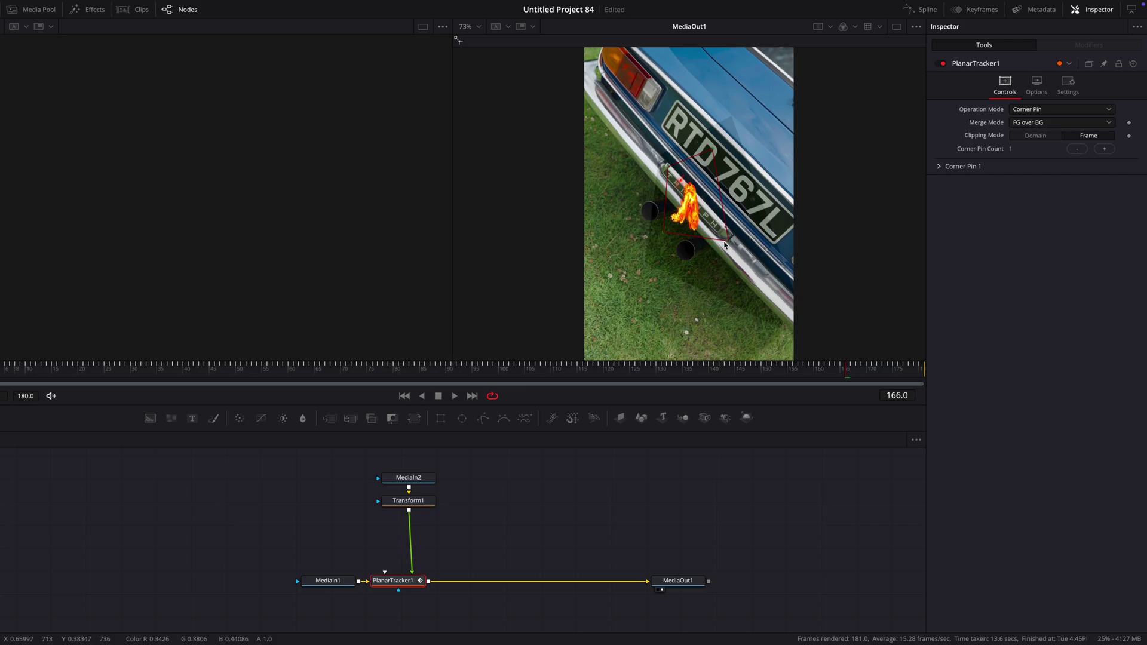
Step: Reshape PlanarTracker1's corner pin and set Transform1's center X to 0.639 so the flame shoots away from the upper exhaust pipe
drag(739, 233, 637, 179)
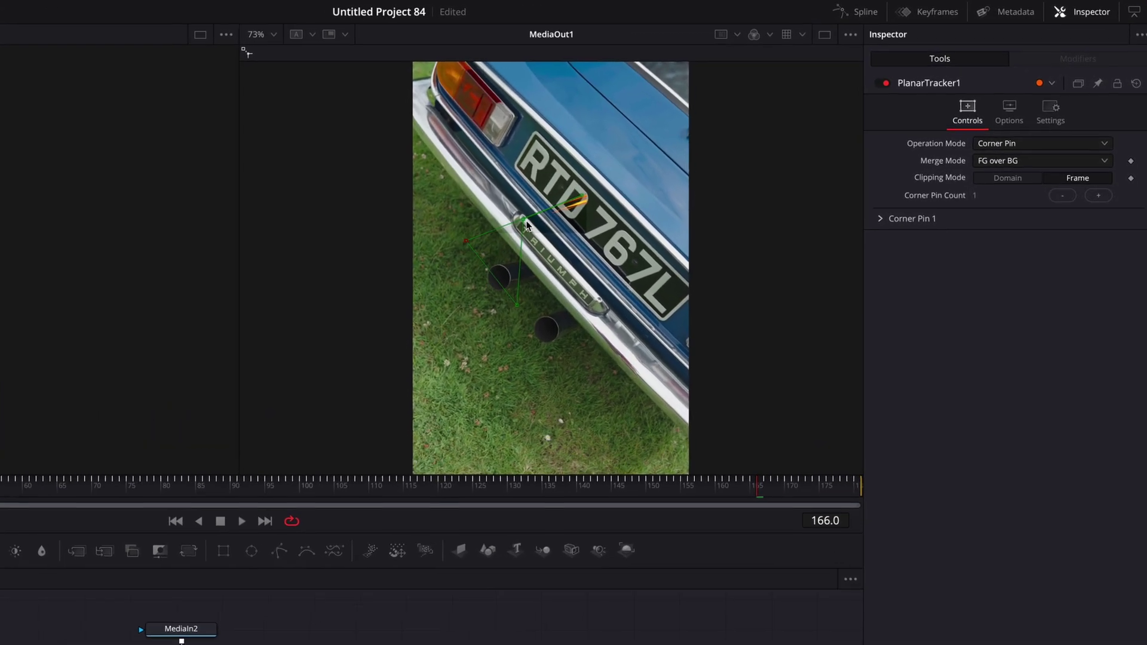
drag(525, 221, 570, 264)
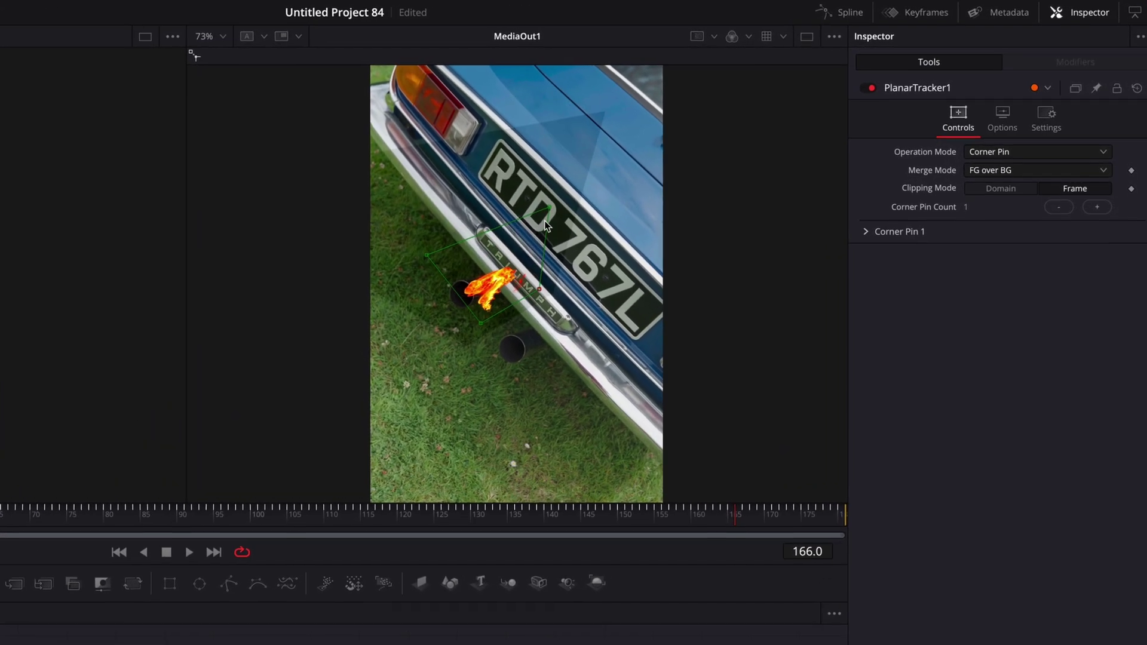
drag(585, 197, 527, 183)
drag(791, 482, 709, 481)
drag(420, 263, 305, 274)
drag(485, 204, 362, 179)
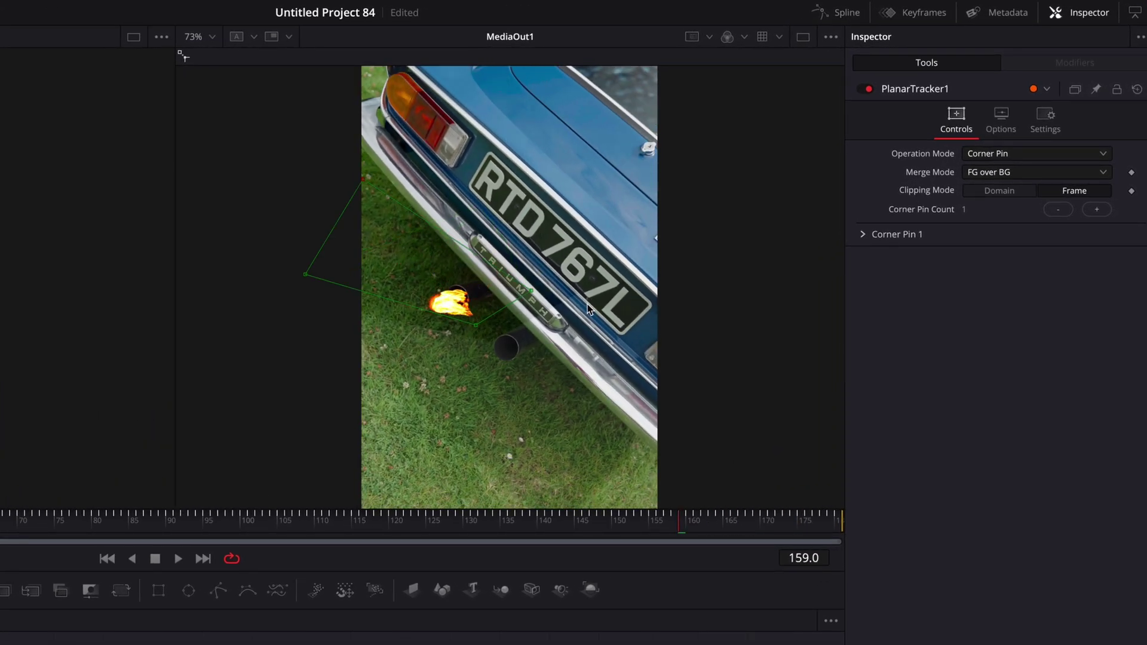
drag(629, 519, 657, 519)
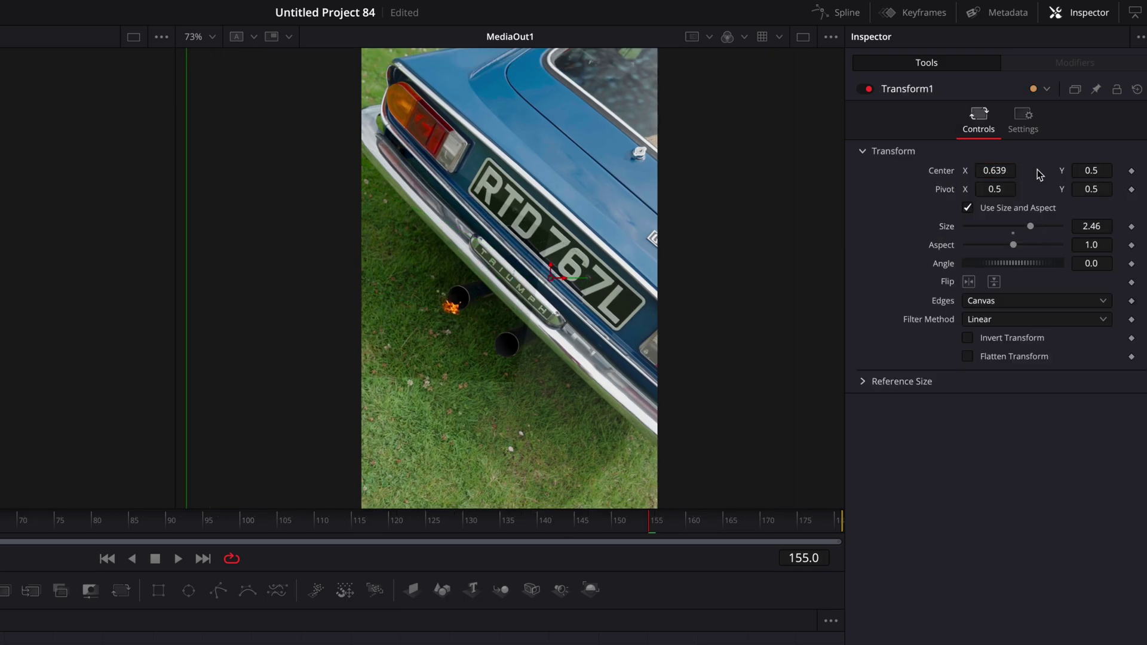
drag(614, 520, 719, 521)
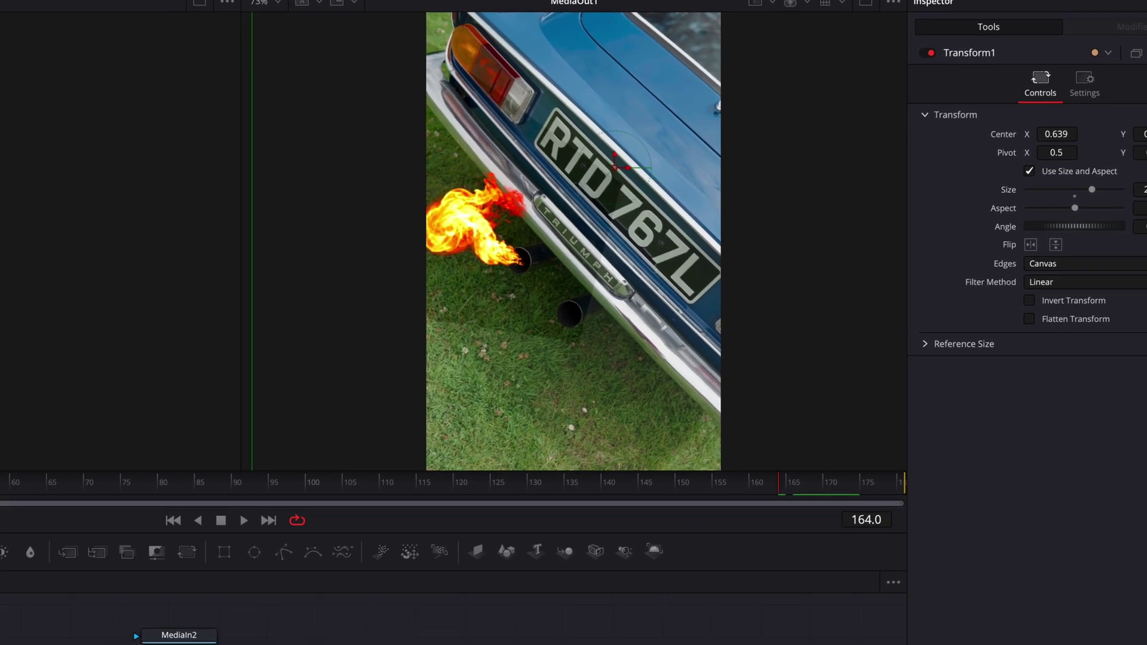
Step: Insert a Luma Keyer node between MediaIn2 and Transform1 to key the fire's dark background
click(276, 595)
key(shift+space)
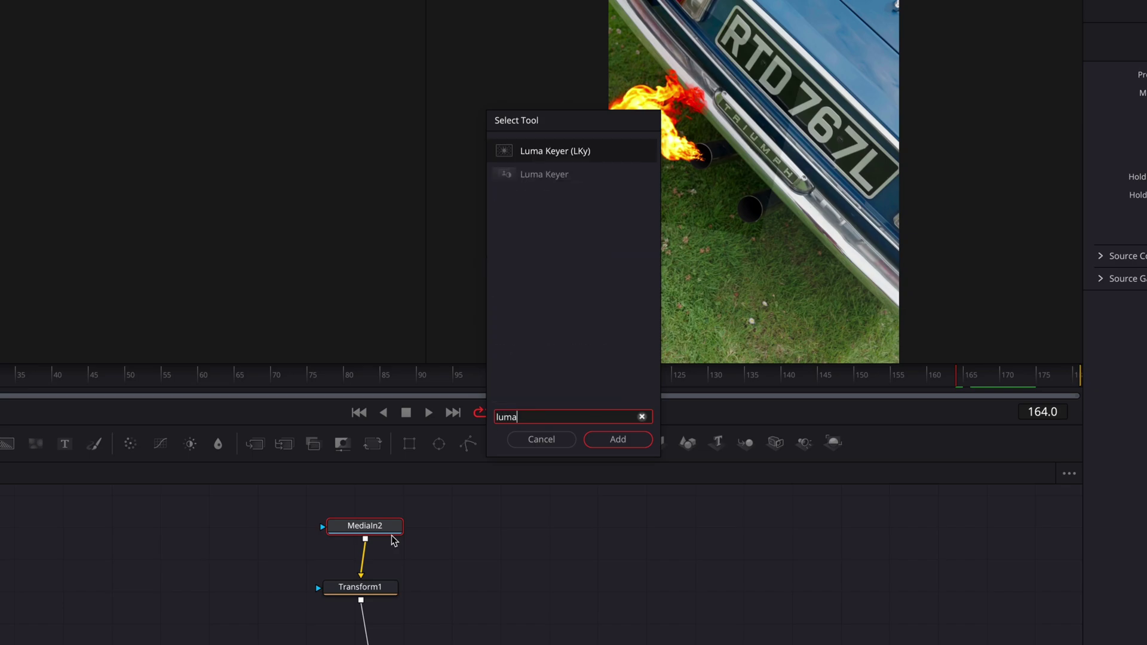
key(Return)
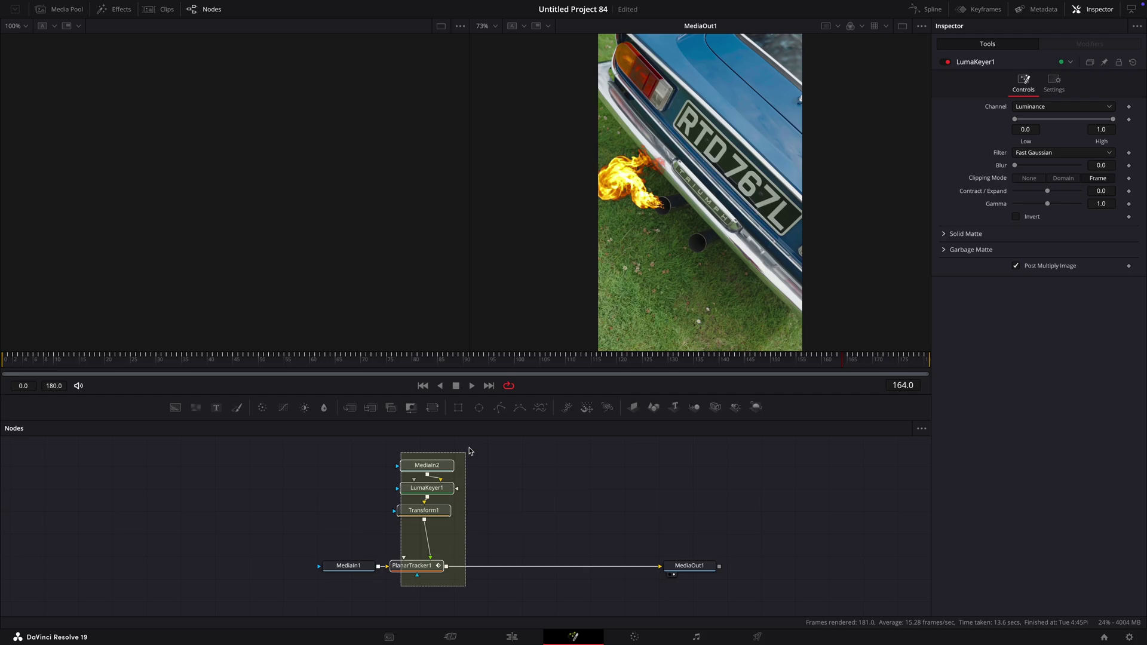
Step: Duplicate the fire nodes with their planar tracker and place the copied flame at the lower exhaust, center X 0.013 and Y 0.19
drag(469, 451, 470, 449)
key(ctrl+c)
key(ctrl+v)
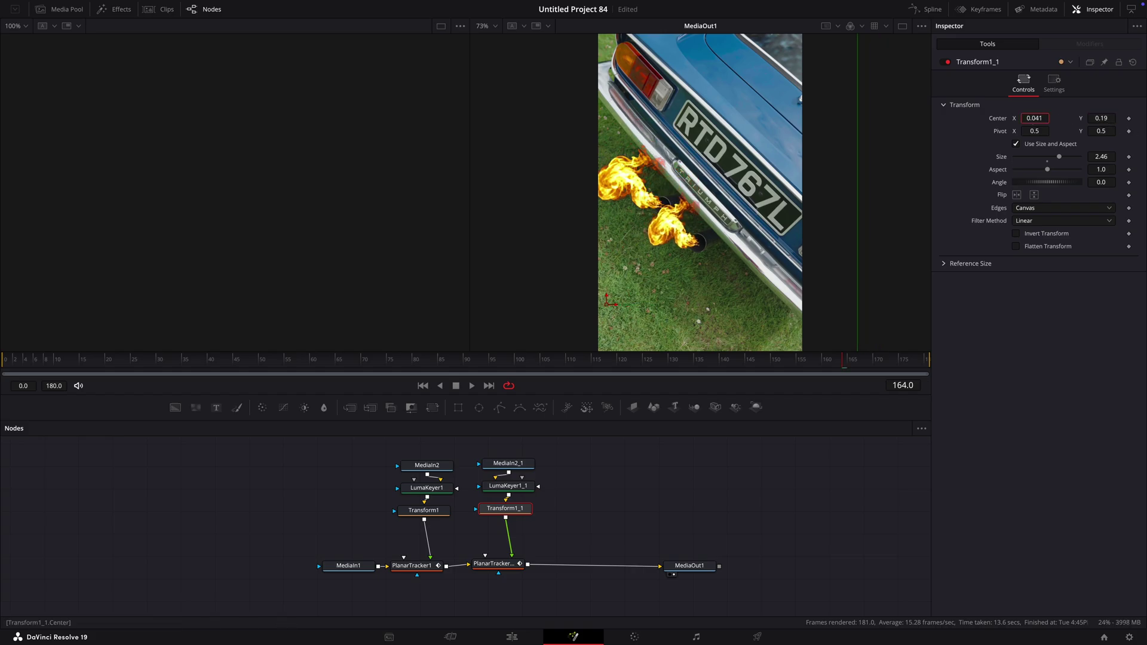
drag(849, 360, 877, 354)
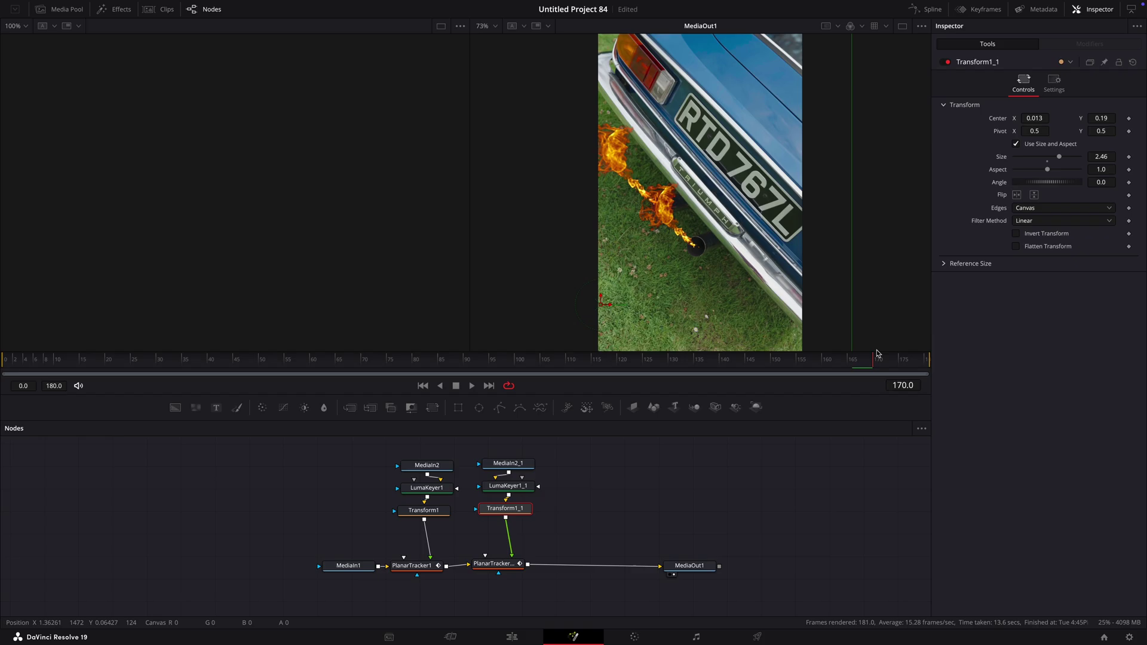
Step: Show the Fusion keyframe tracks and select the MediaIn2_1 fire clip's segment
click(979, 10)
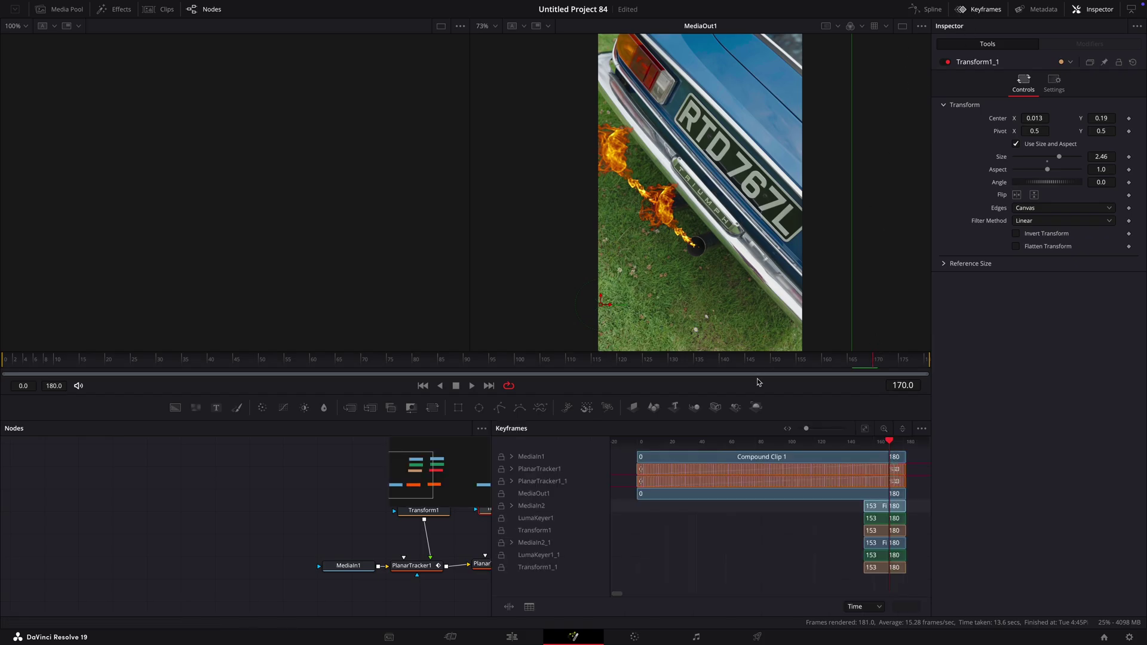
click(880, 542)
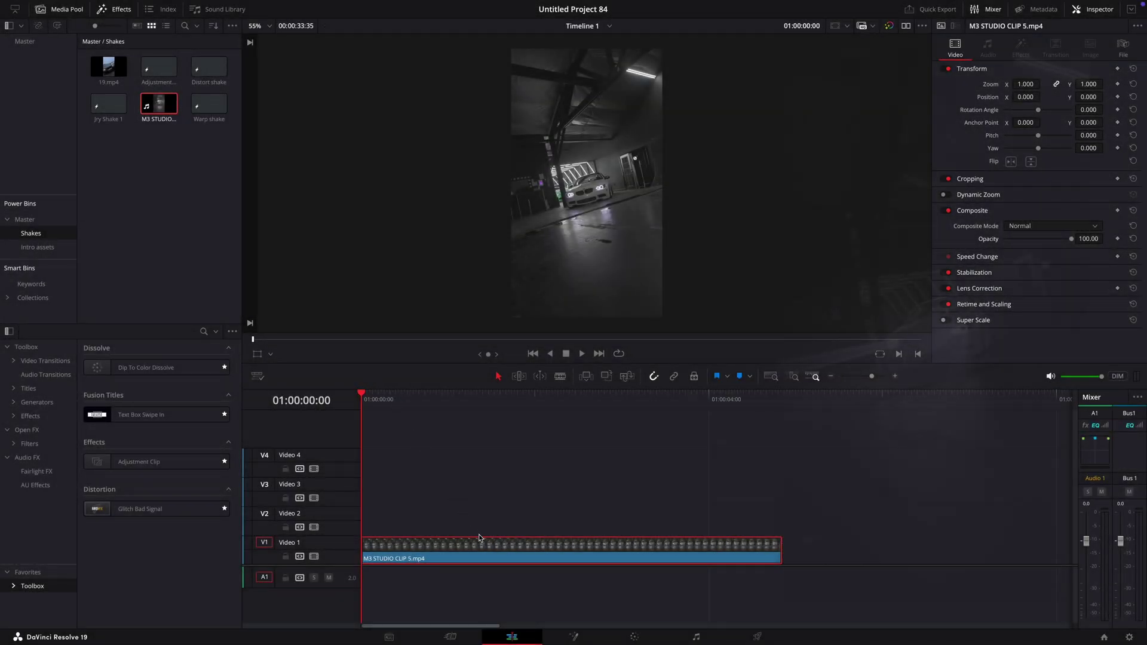
Step: On the Color page, outline the white BMW with a closed curve window on node 01 at the first frame
click(573, 637)
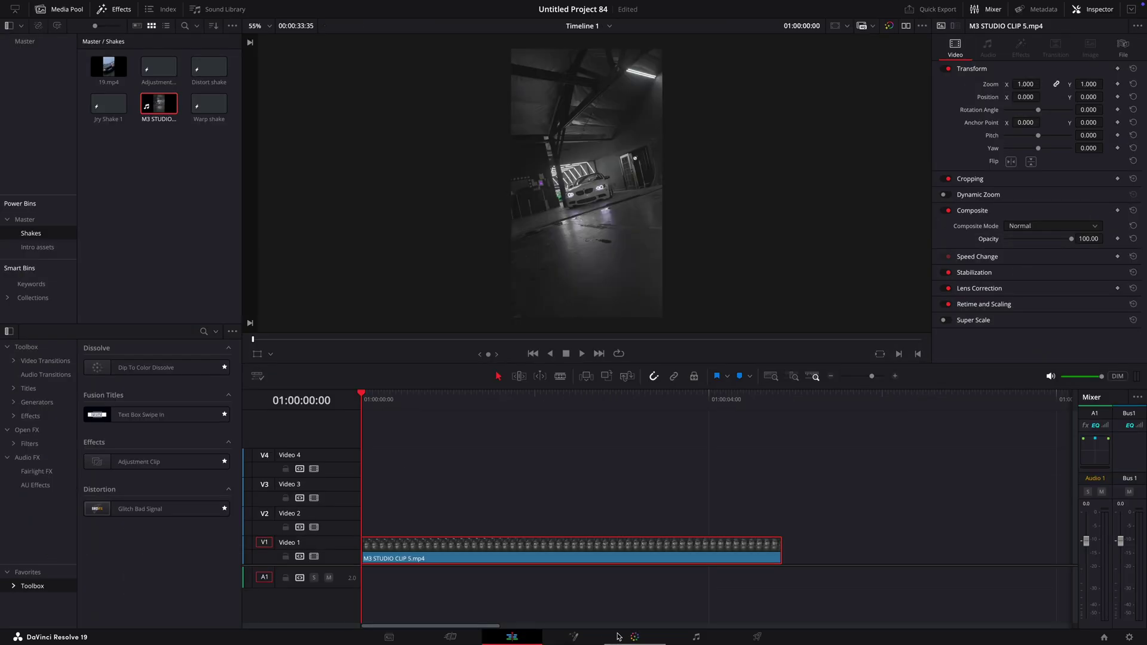
click(617, 636)
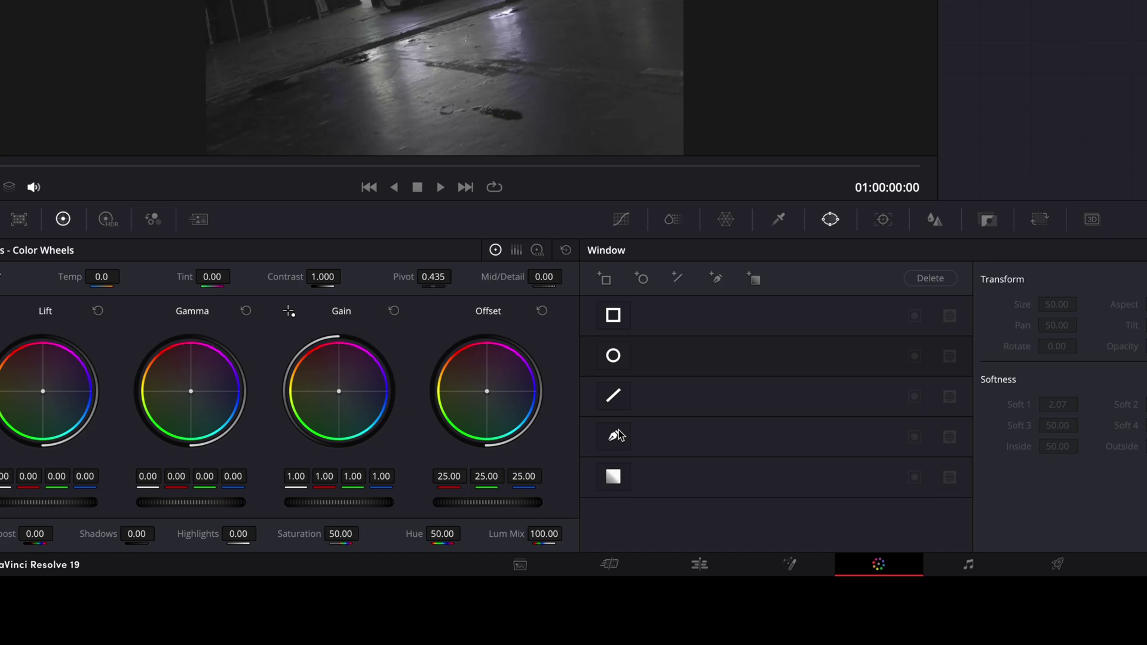
click(518, 504)
click(347, 70)
click(418, 49)
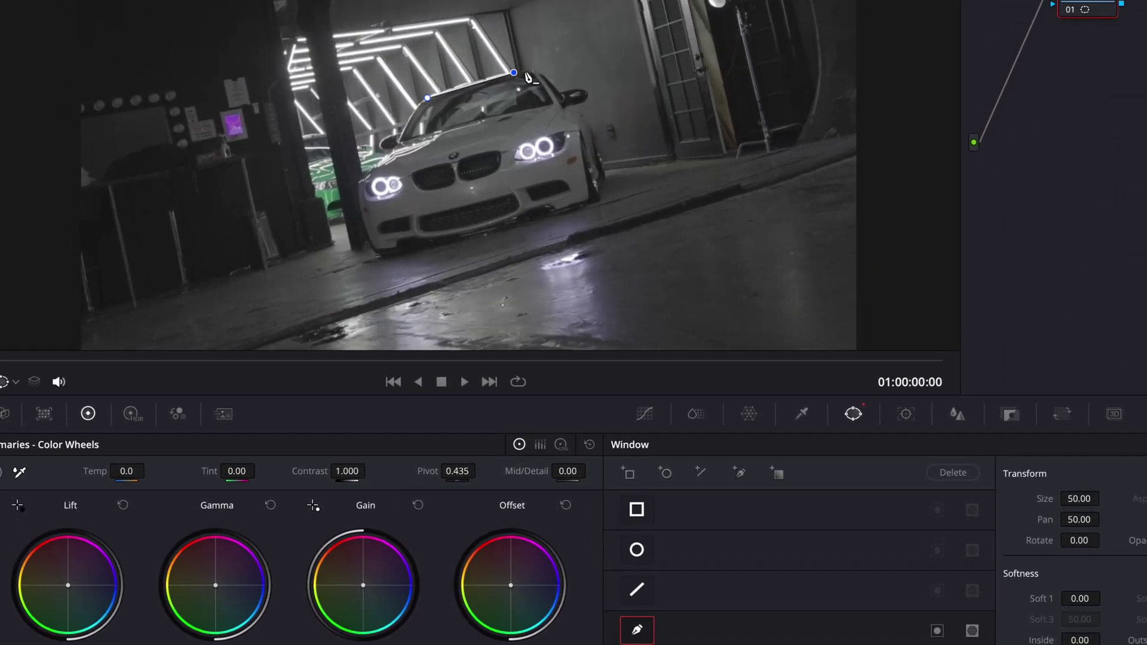
click(564, 92)
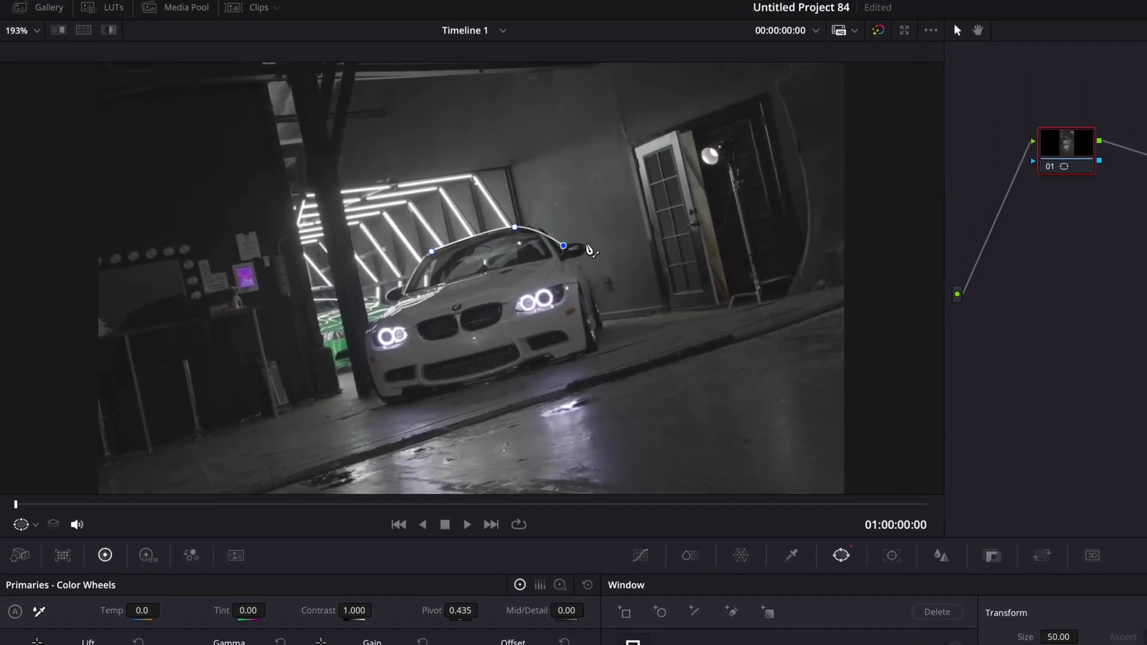
click(586, 91)
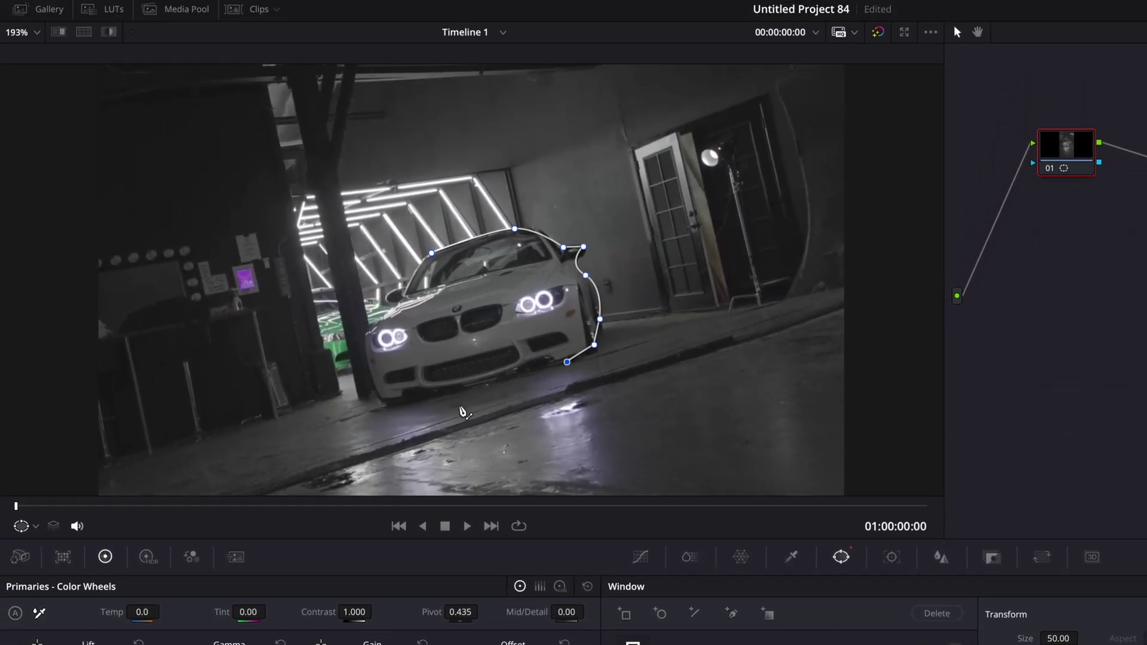
click(397, 305)
click(420, 260)
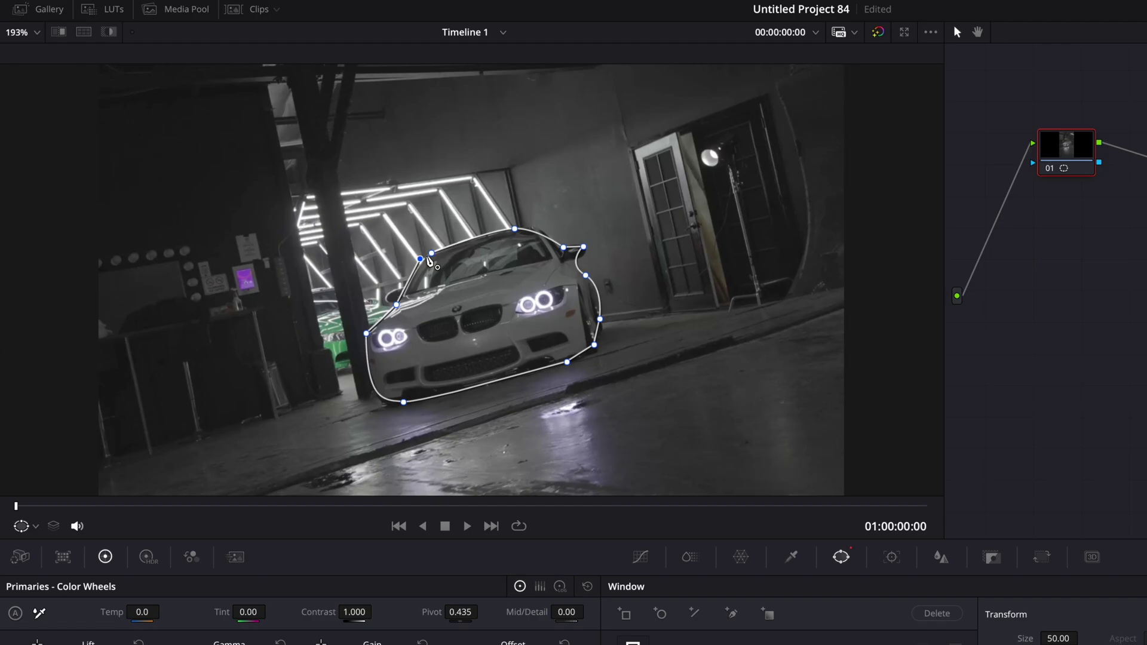
click(431, 253)
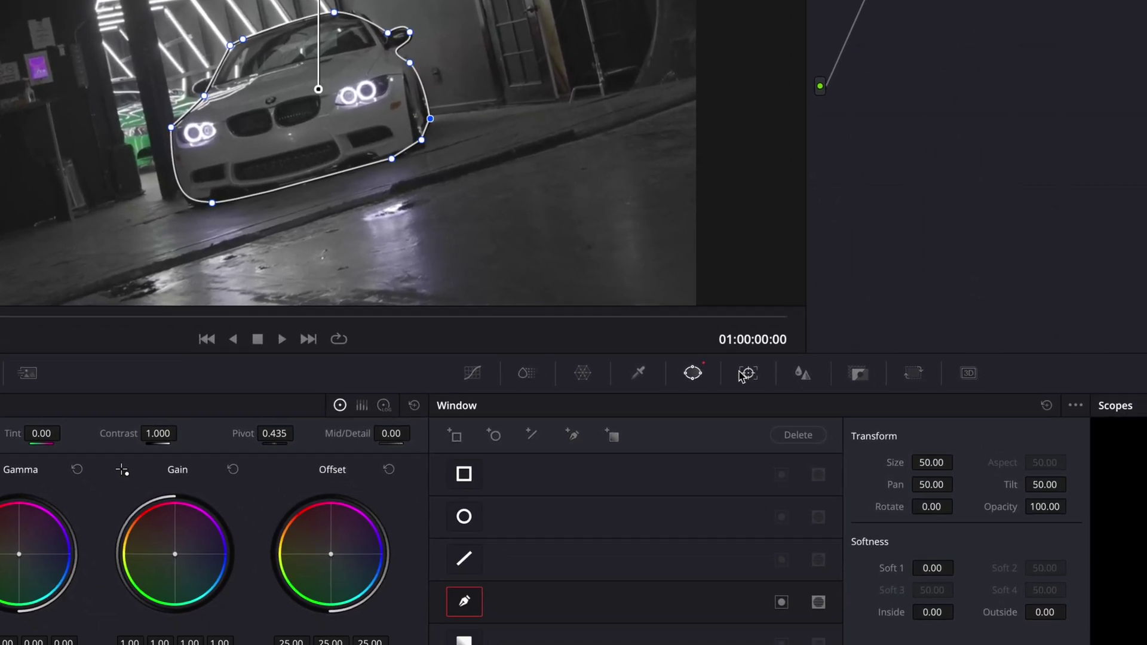
Step: Track the car window forward and in reverse through the whole clip, and go to the last frame
click(892, 557)
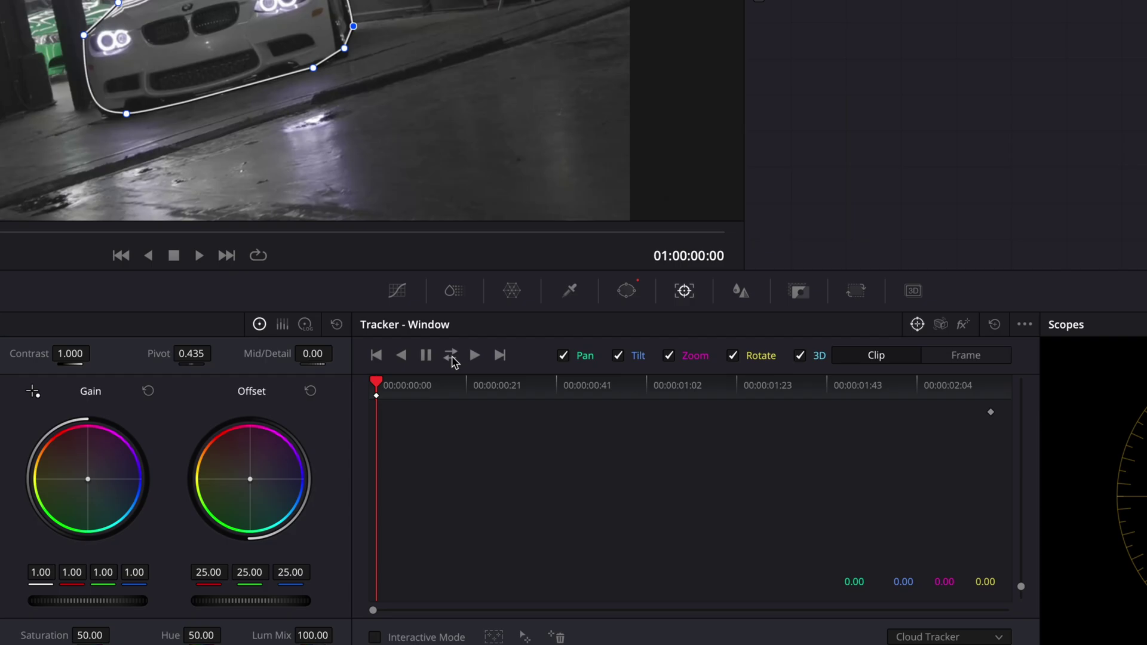
click(451, 357)
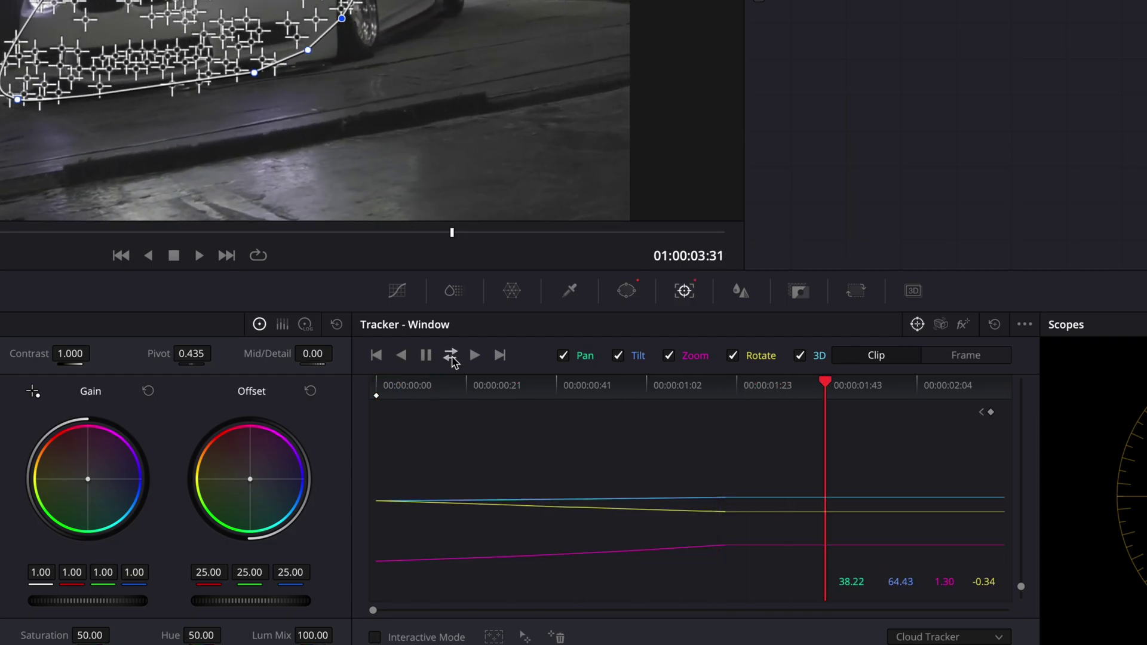
drag(963, 386, 1010, 364)
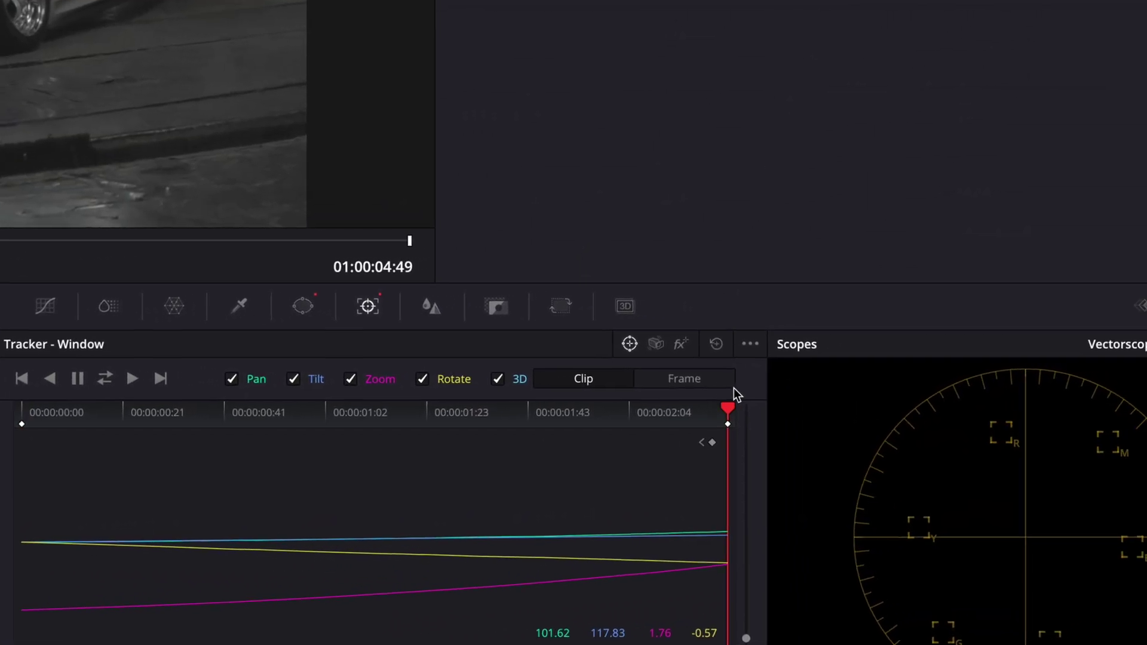
Step: In Frame tracking mode, reshape the window's points to fit the car's outline at the last frame and at frames in between
click(702, 381)
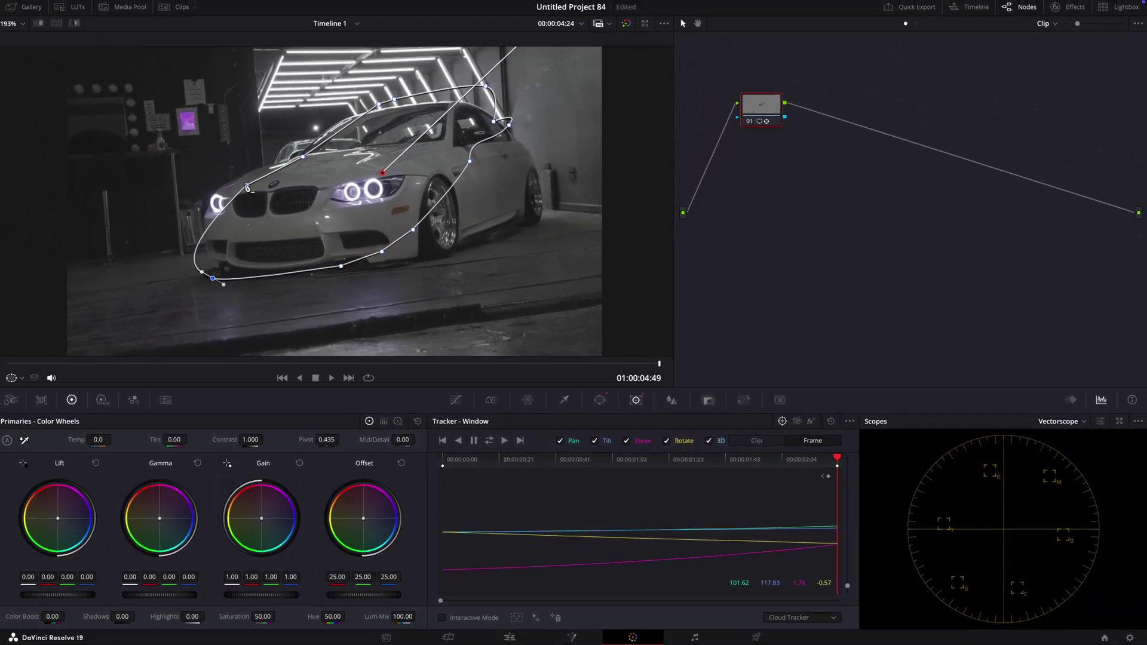
click(166, 151)
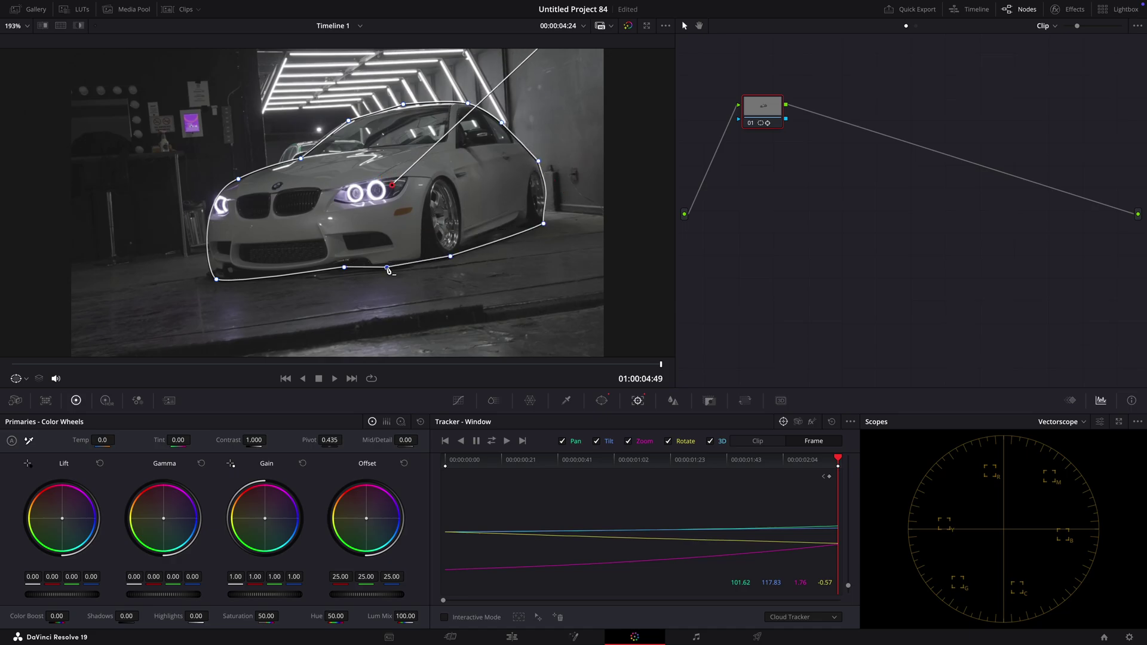
drag(812, 467, 524, 479)
drag(440, 189, 420, 173)
key(space)
key(space)
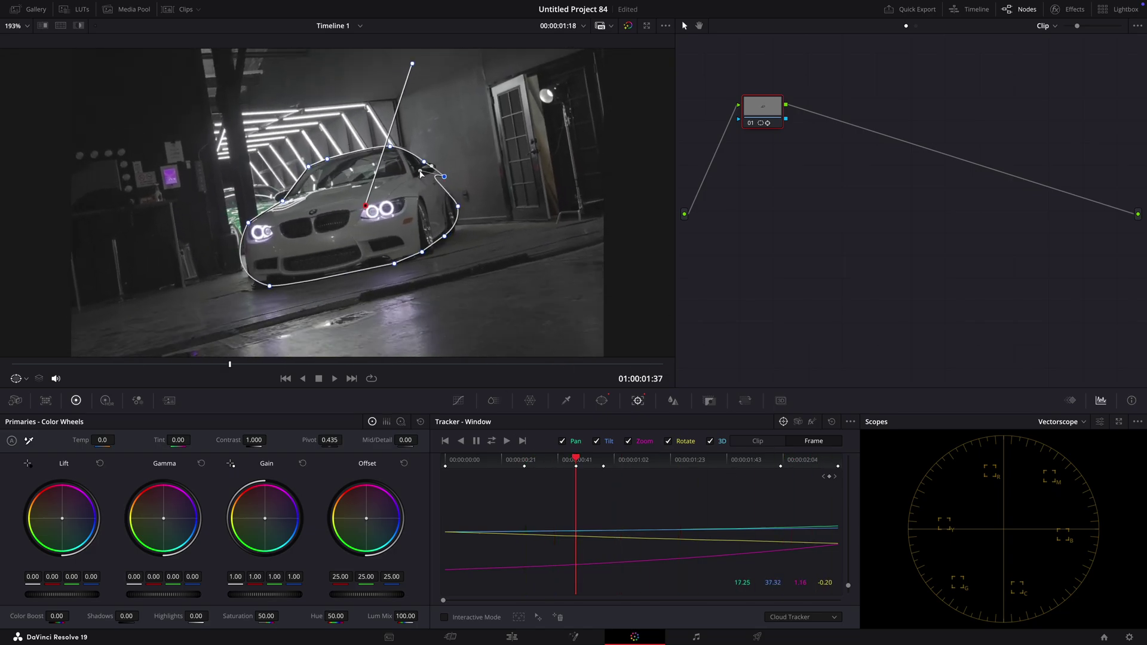
drag(576, 460, 490, 495)
key(space)
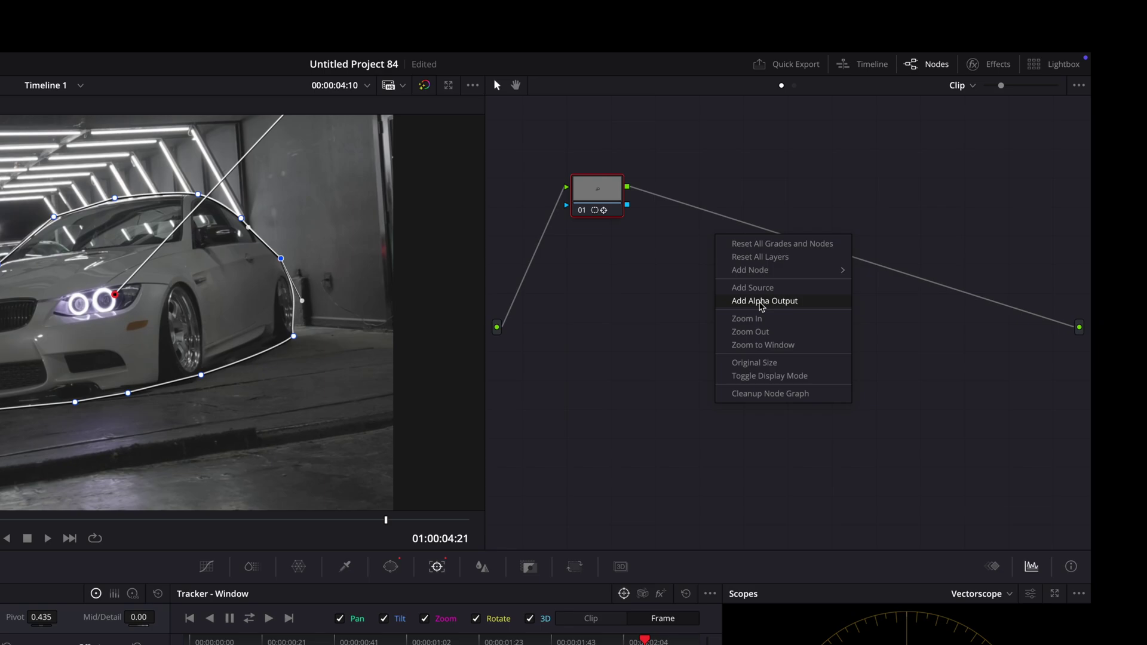
Step: Add an alpha output fed by node 01's mask, and set the car window's softness to 5.32 inside and 1.02 outside
click(762, 304)
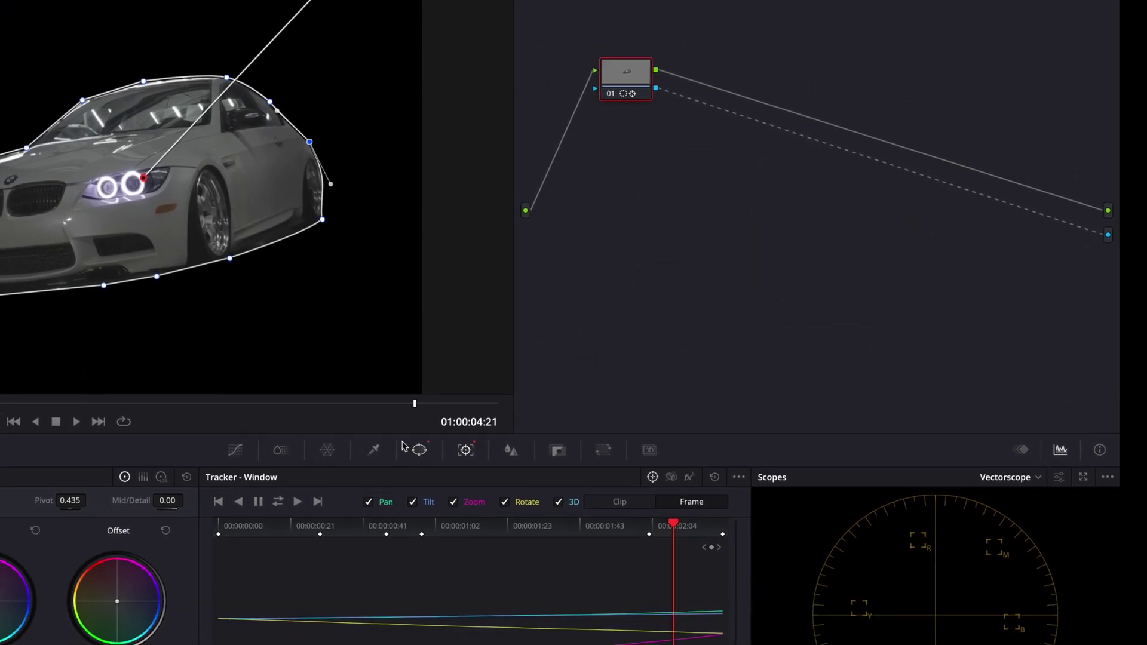
click(420, 450)
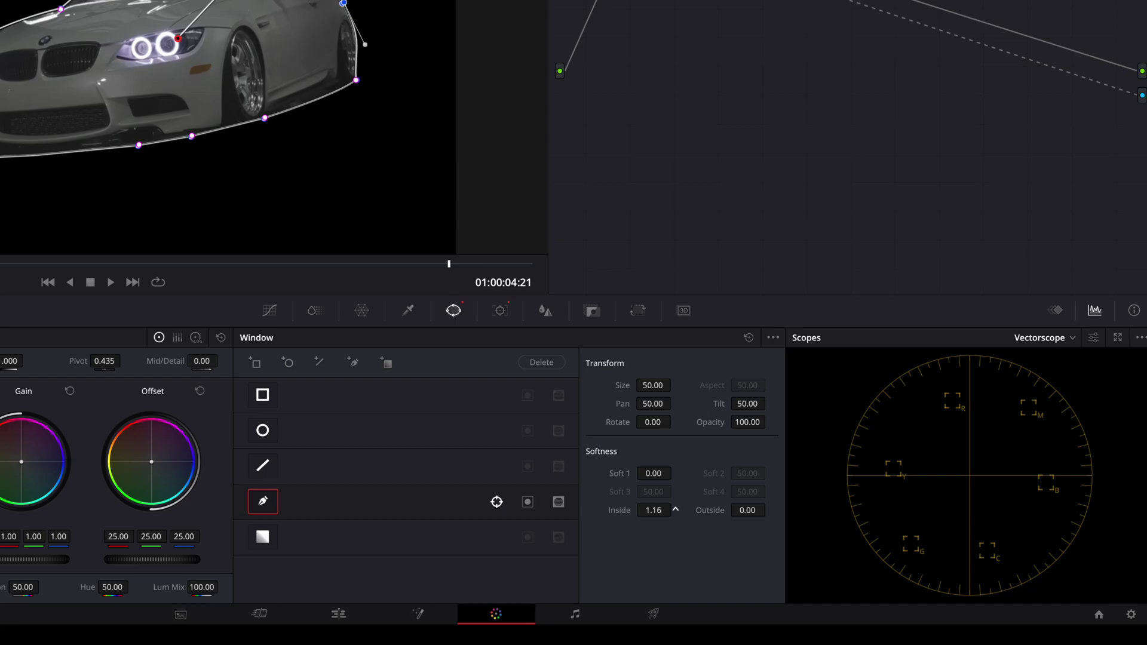
drag(676, 511, 696, 510)
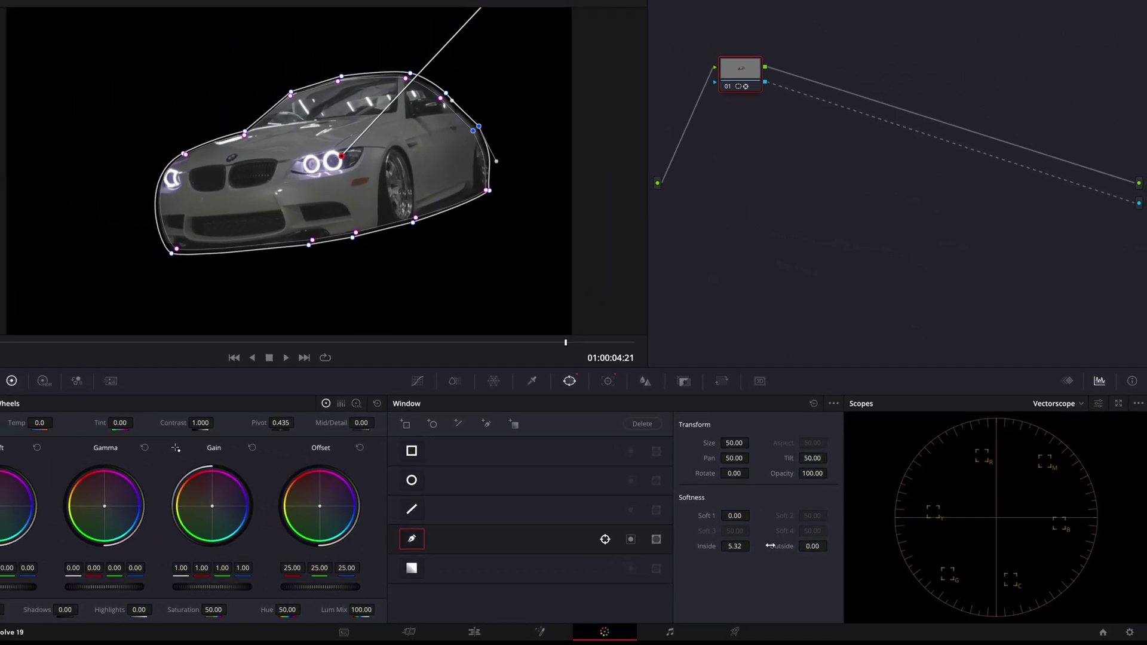
drag(770, 546, 831, 545)
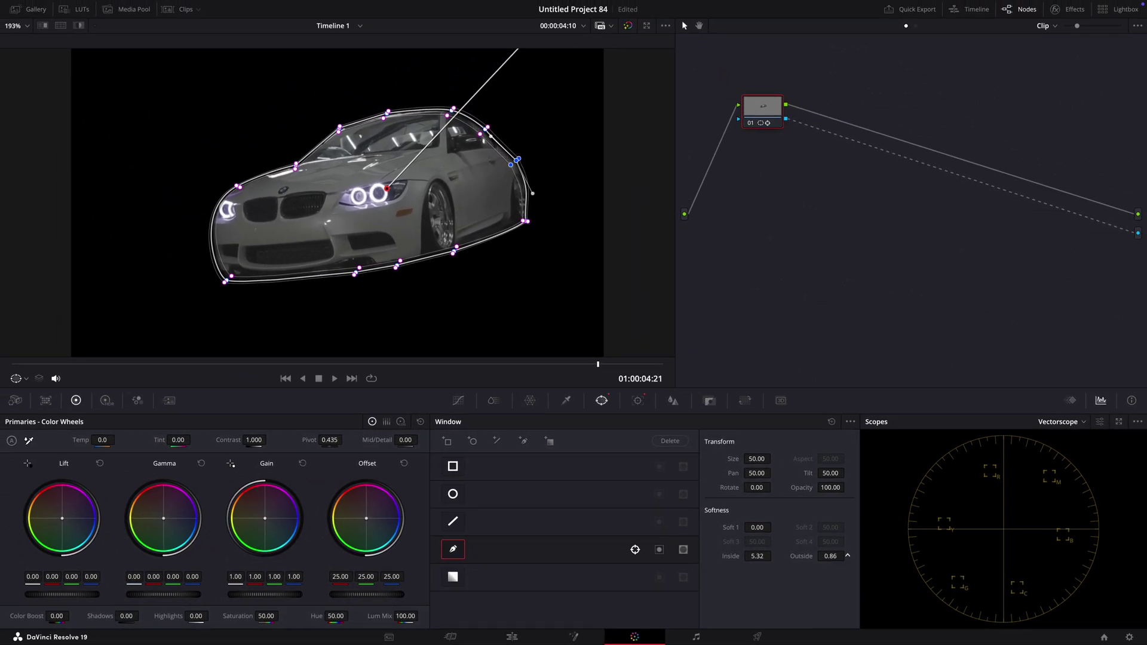
Step: On the Edit page, duplicate the masked M3 STUDIO CLIP 5.mp4 from Video 1 onto Video 2
click(508, 640)
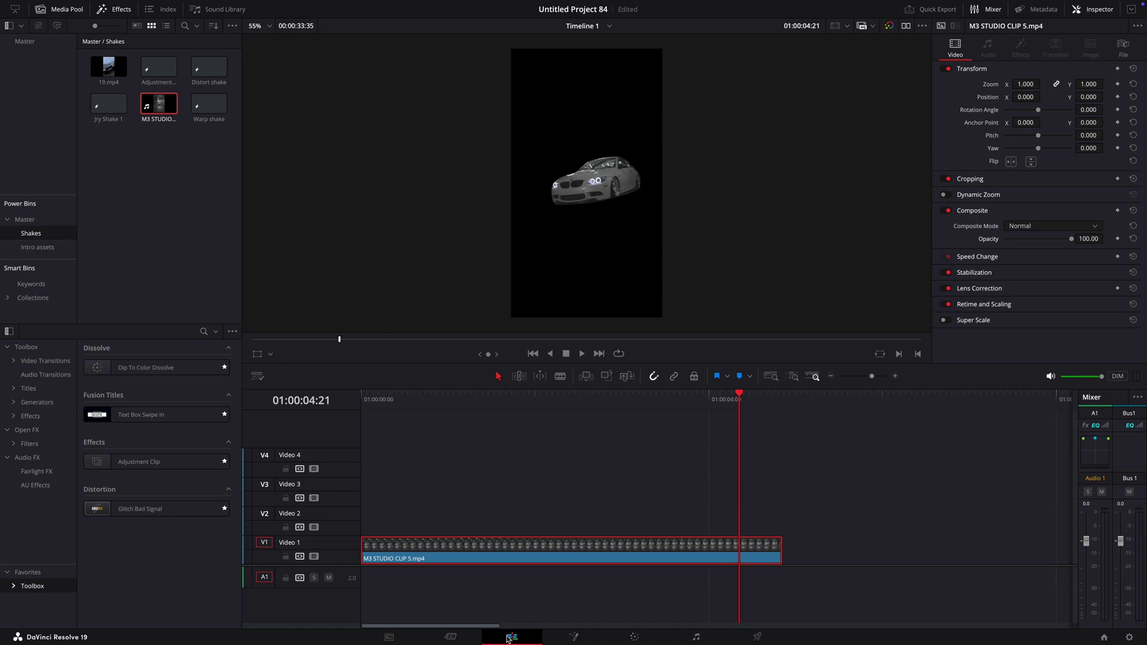
scroll(580, 571, down, 3)
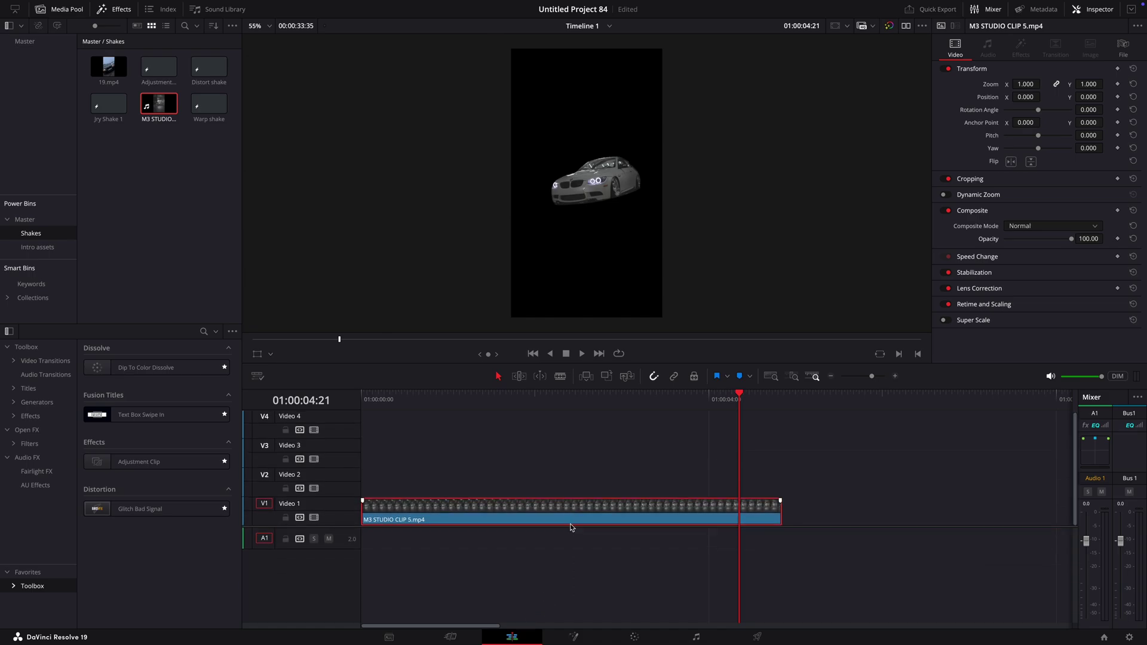
drag(568, 520, 566, 486)
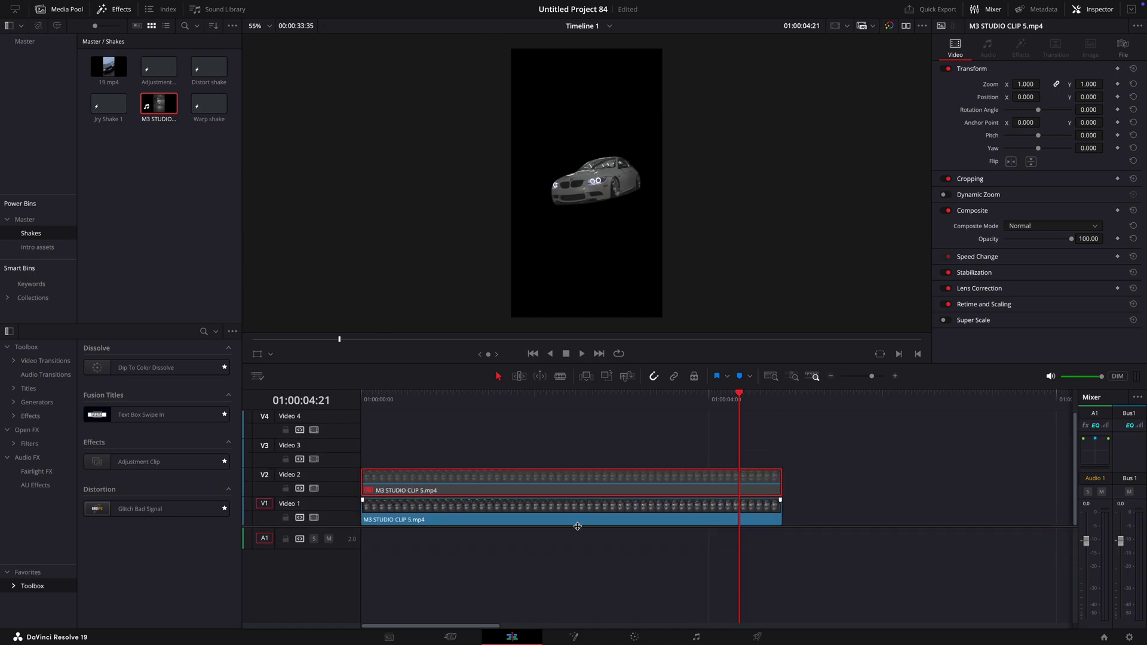
Step: Turn off the car-shaped window on the Video 1 clip's color node and return to the Edit page
click(634, 637)
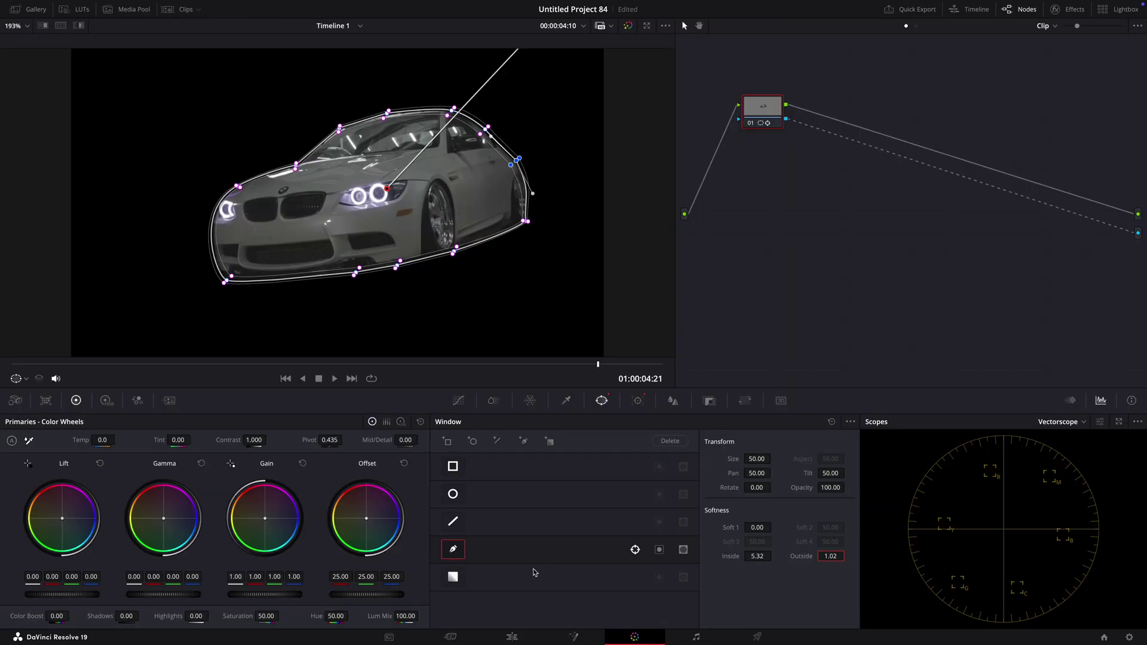
click(456, 551)
click(512, 638)
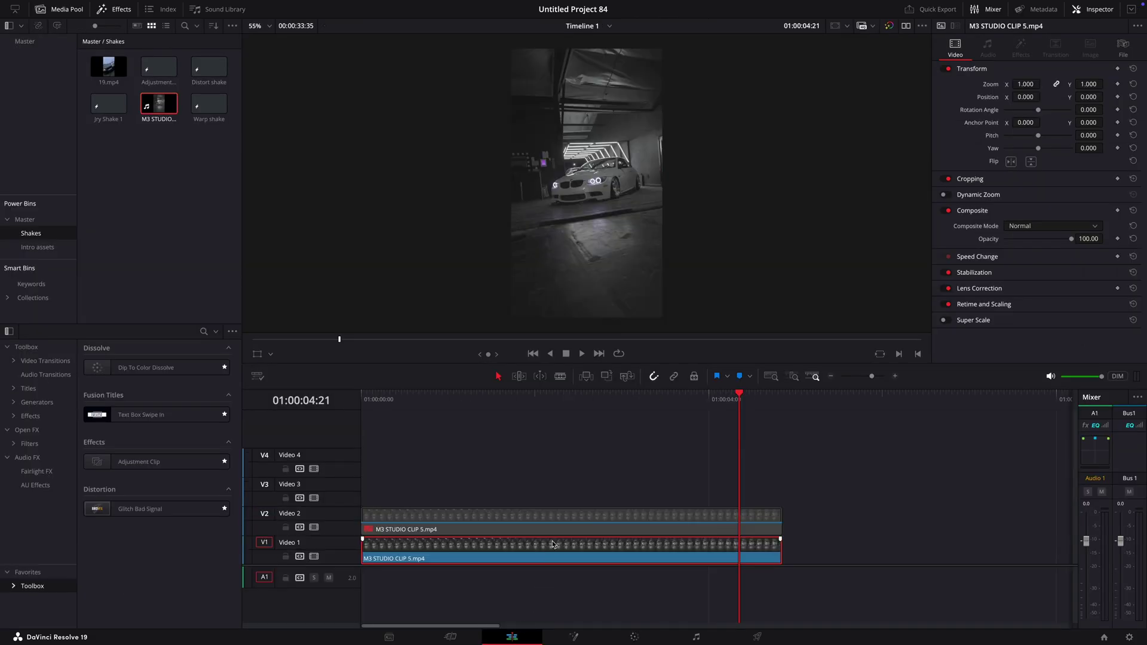
Step: Enable the masked car clip on Video 2, convert it into a compound clip and duplicate that onto Video 3
click(500, 518)
right_click(501, 517)
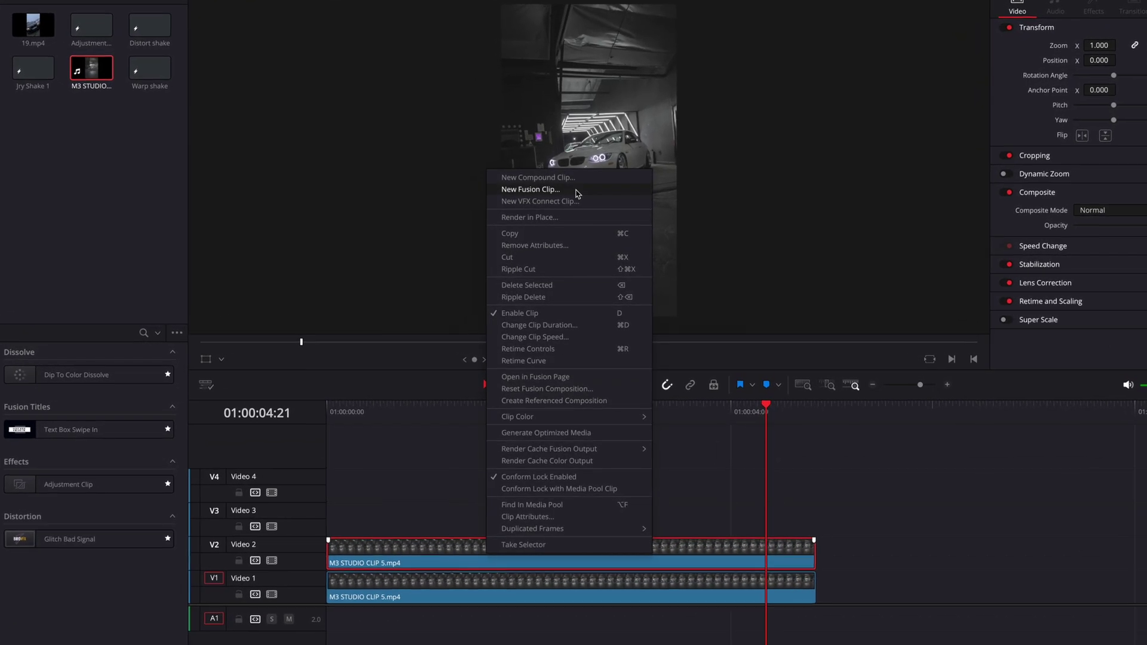
click(538, 177)
click(656, 356)
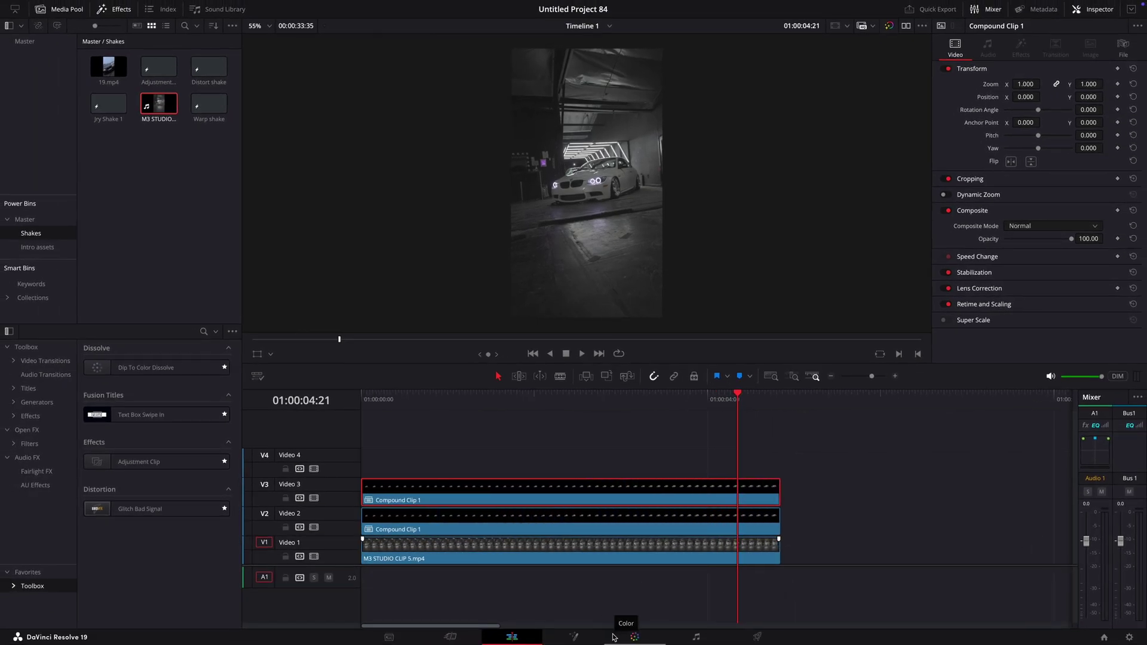
Step: On the Video 3 clip's color node, fit a circular window around the headlight nearest the front wheel and track it through the clip
click(614, 638)
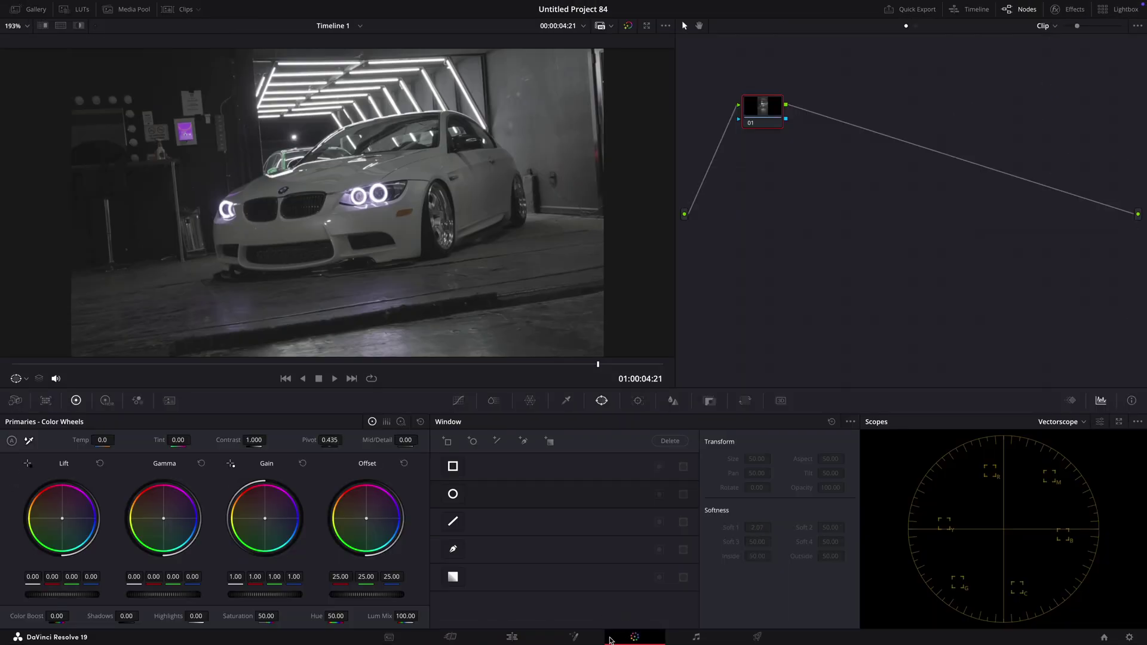
click(452, 493)
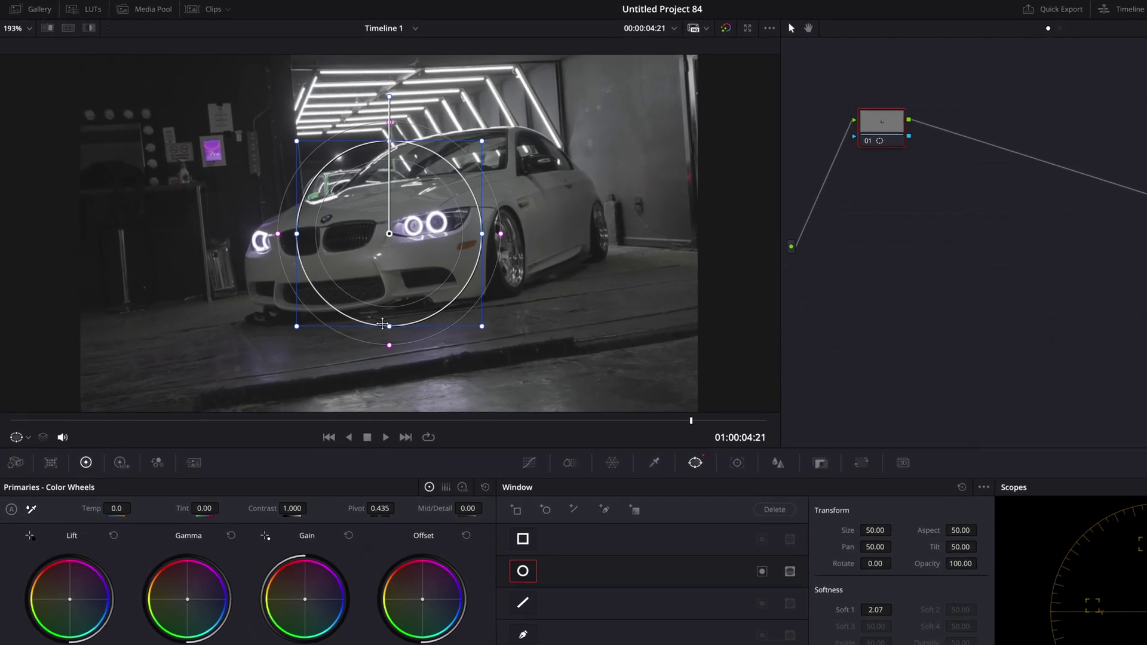
drag(412, 333, 464, 252)
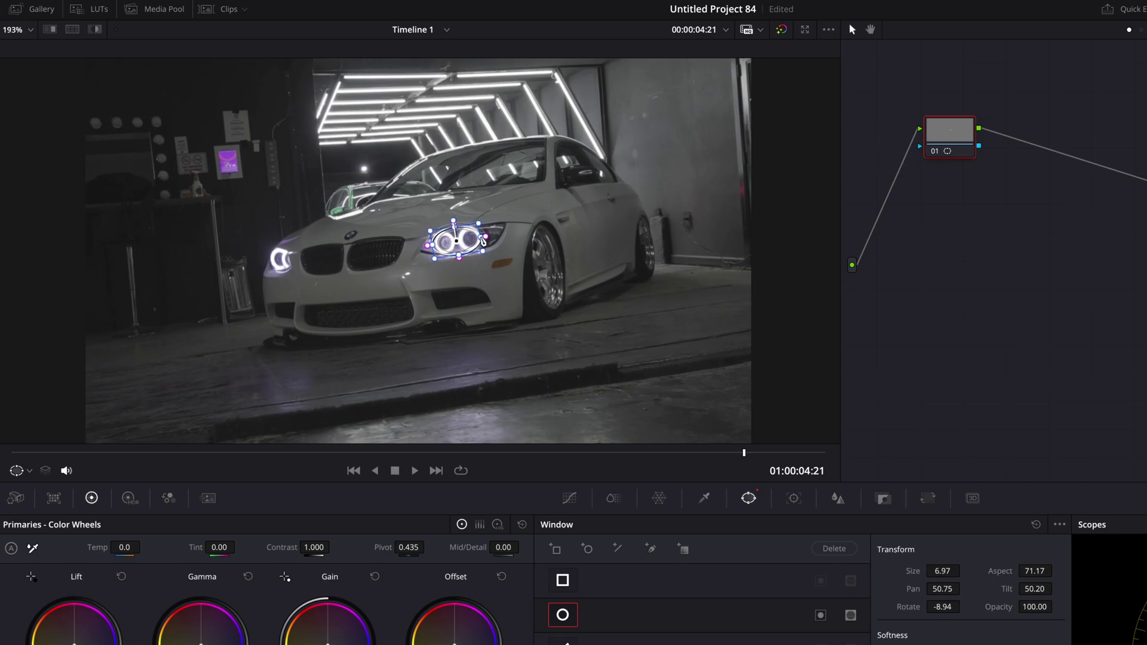
click(793, 498)
click(537, 482)
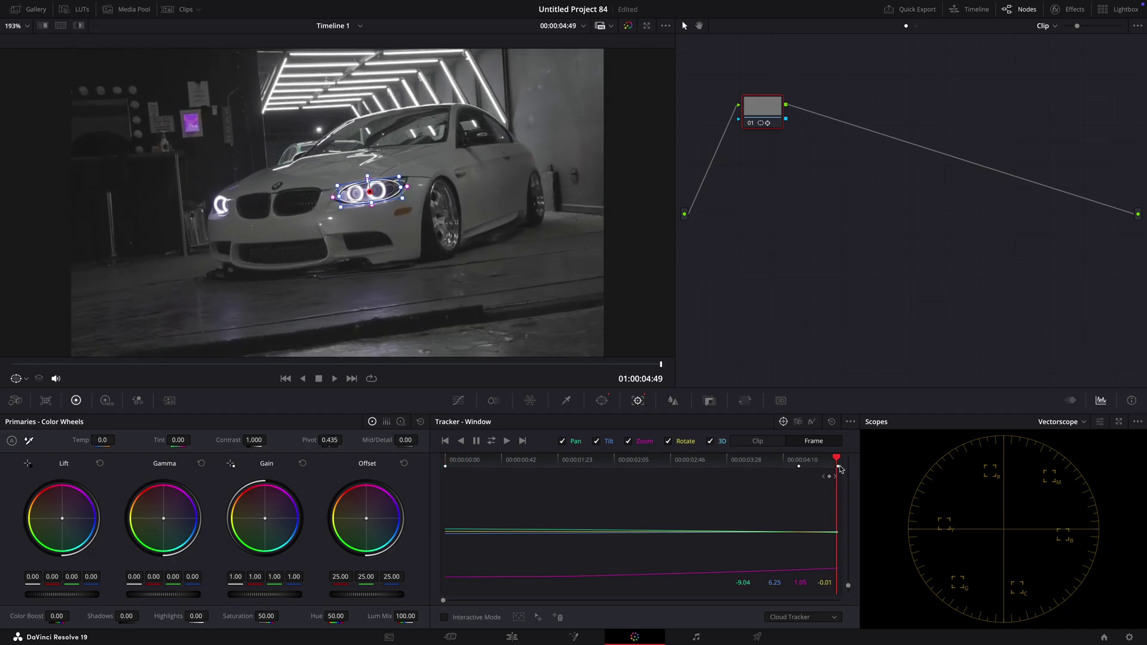
Step: Add a second circular window on the color node and fit it around the headlight on the far side of the grille at 01:00:01:41
click(604, 402)
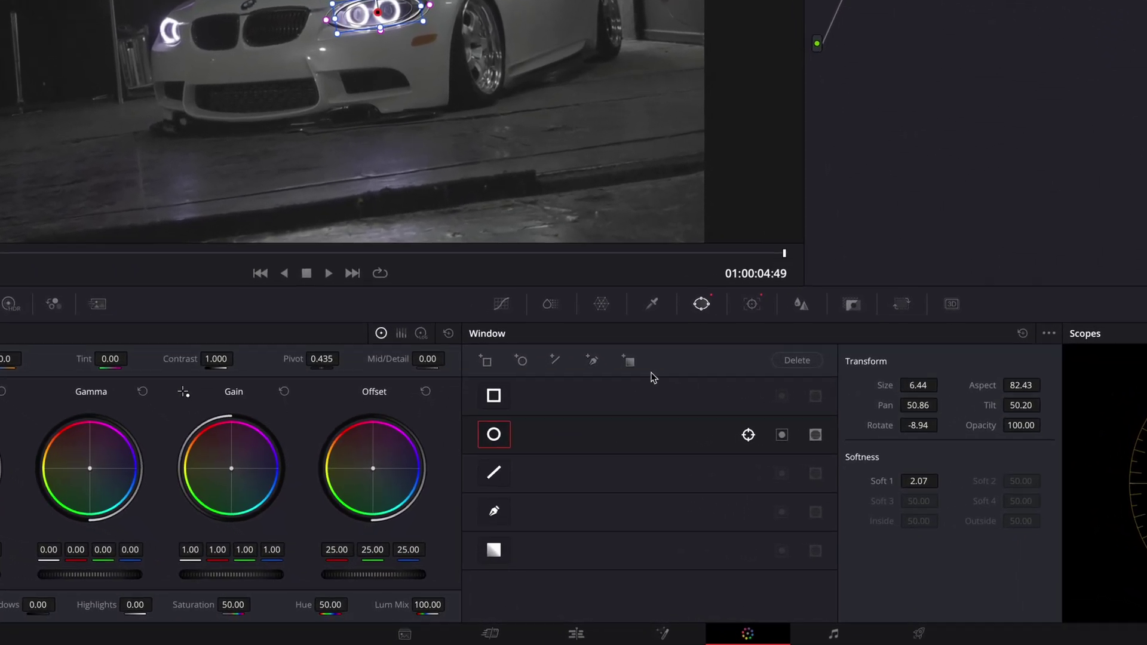
click(539, 334)
click(511, 414)
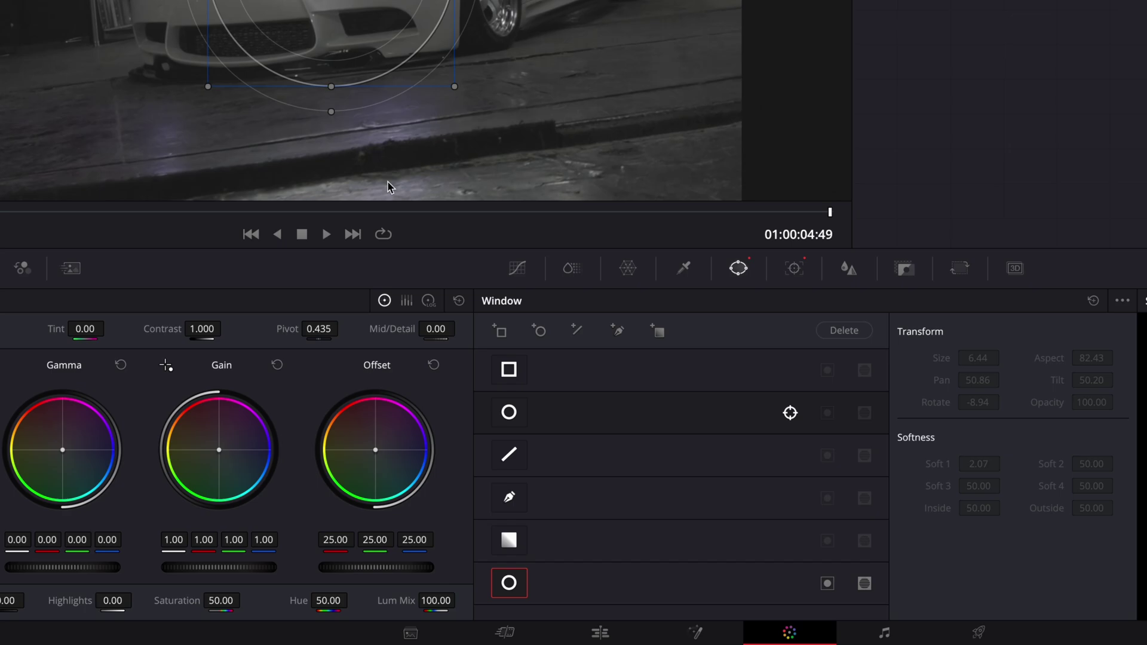
click(429, 71)
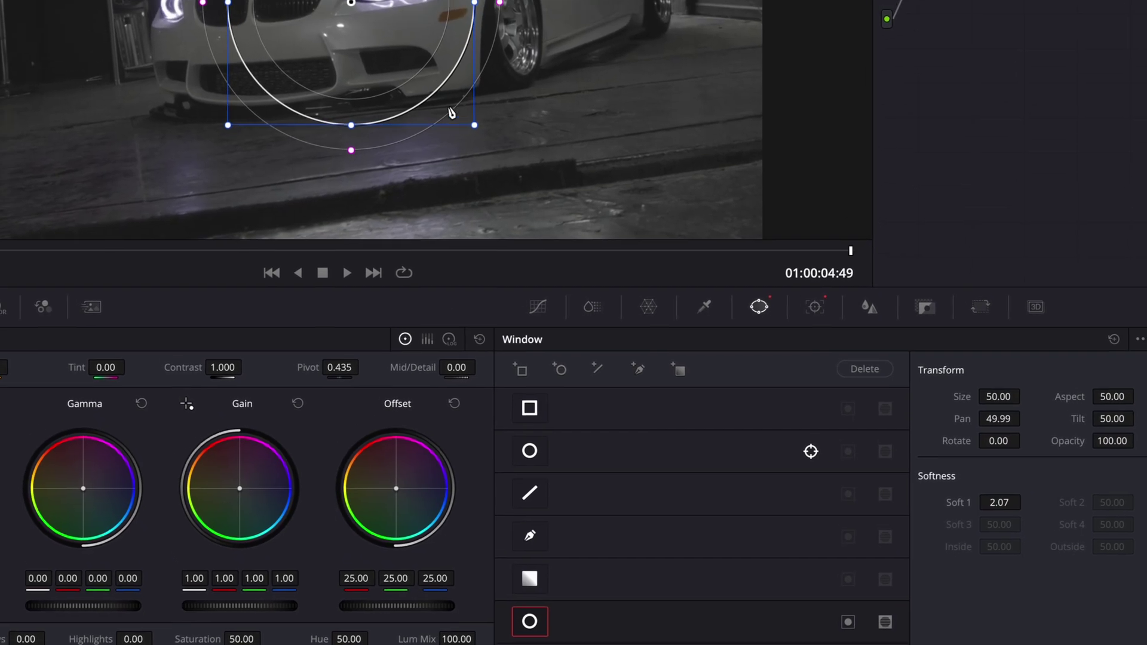
drag(456, 87, 394, 0)
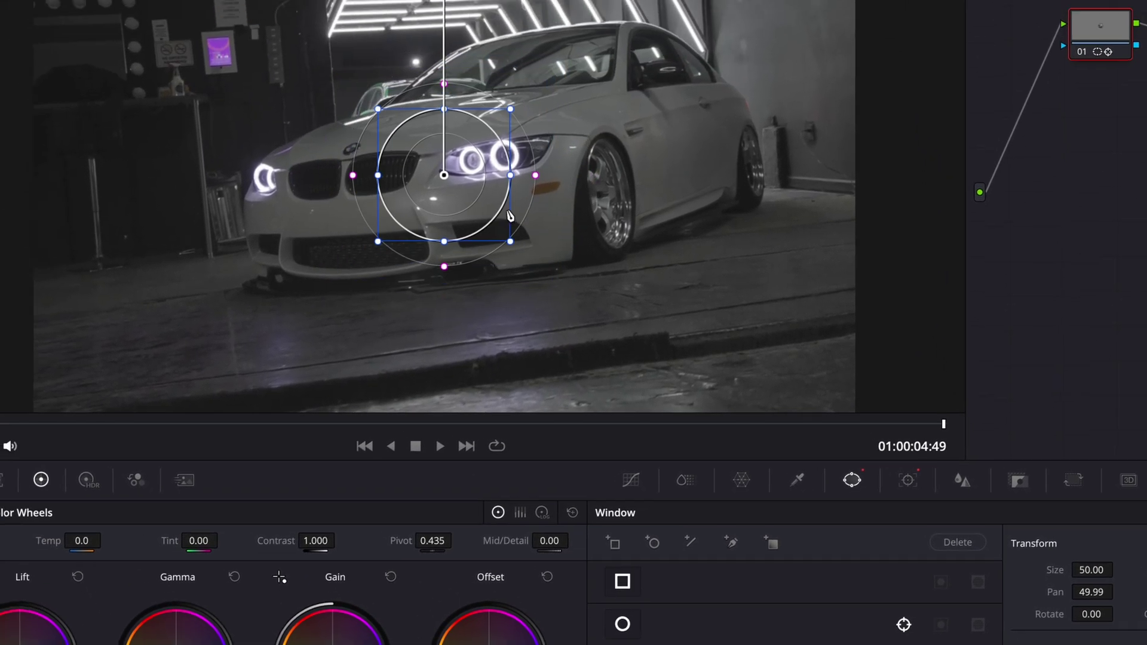
drag(510, 242, 485, 217)
drag(510, 175, 280, 181)
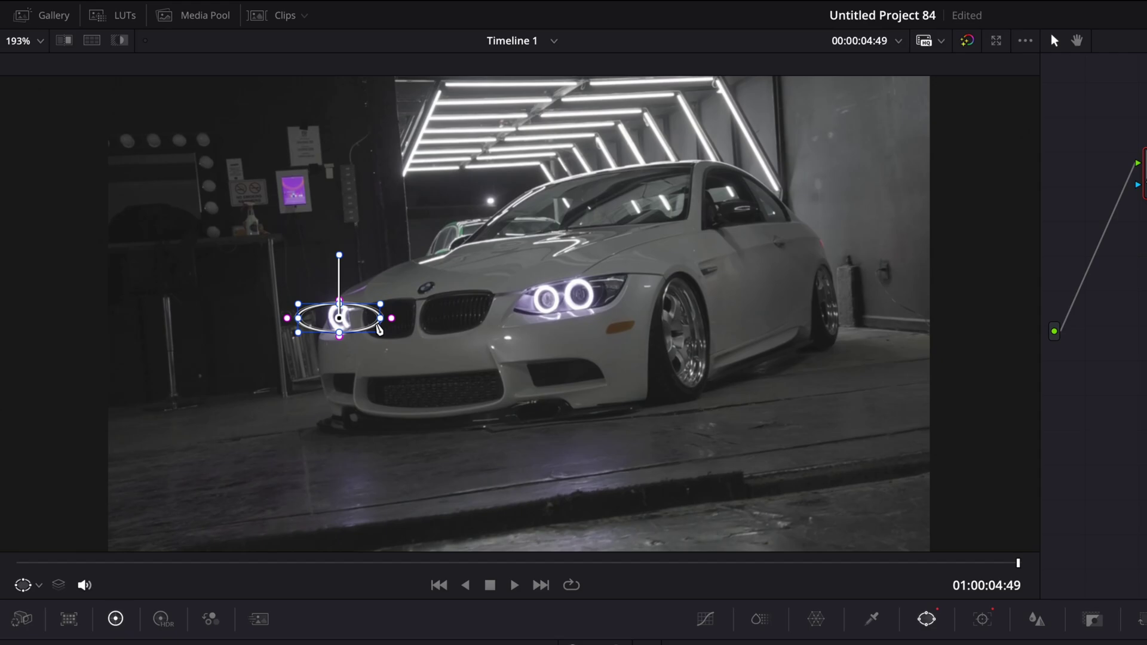
drag(768, 574, 359, 346)
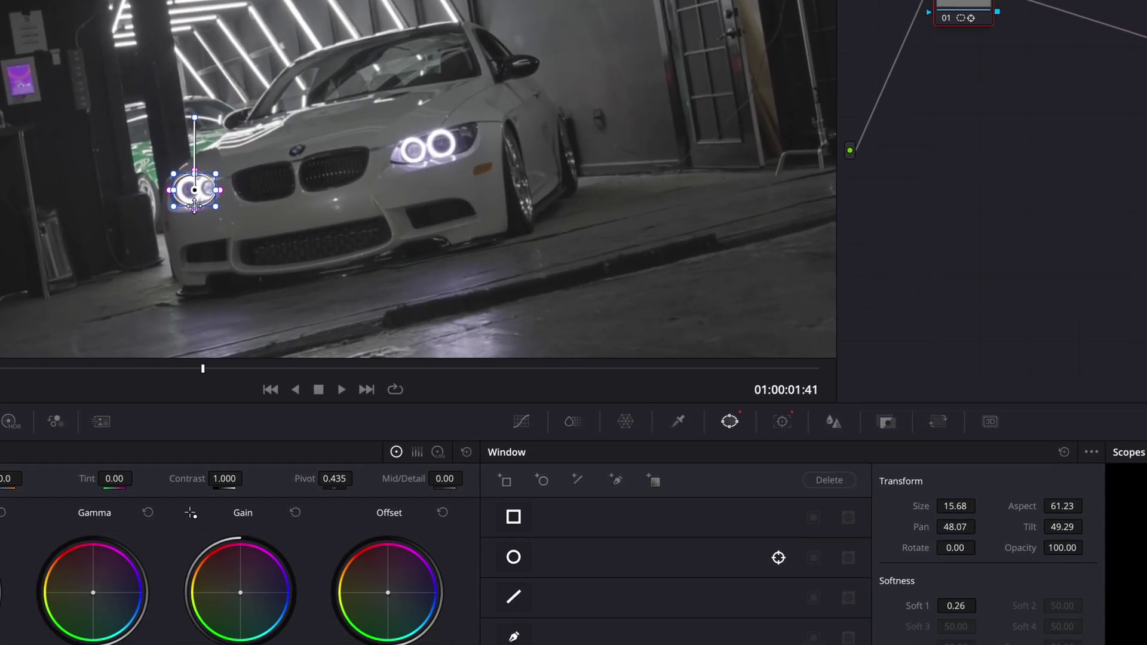
Step: Track the second headlight window forward and backward through the clip and correct its fit in Frame mode
click(782, 421)
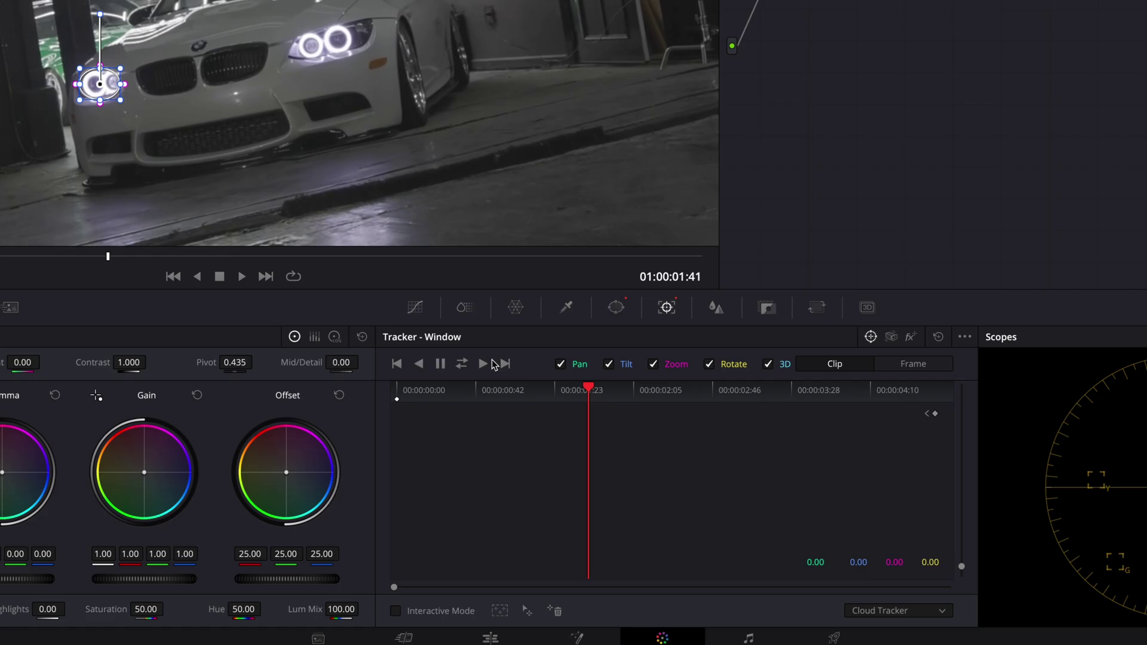
click(460, 361)
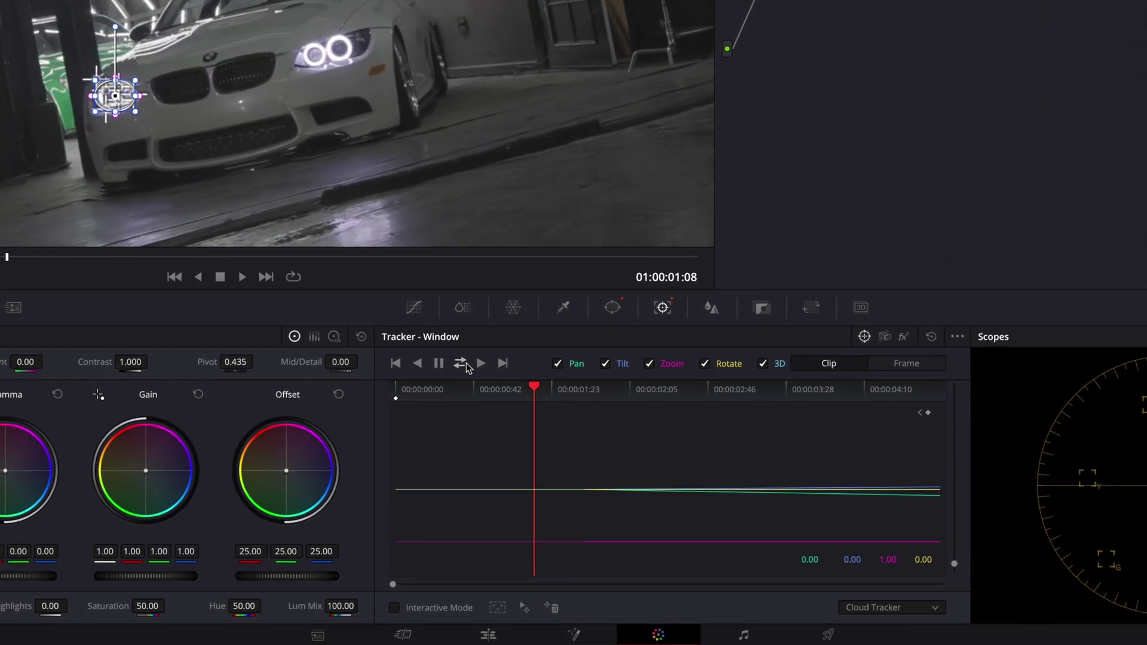
click(460, 363)
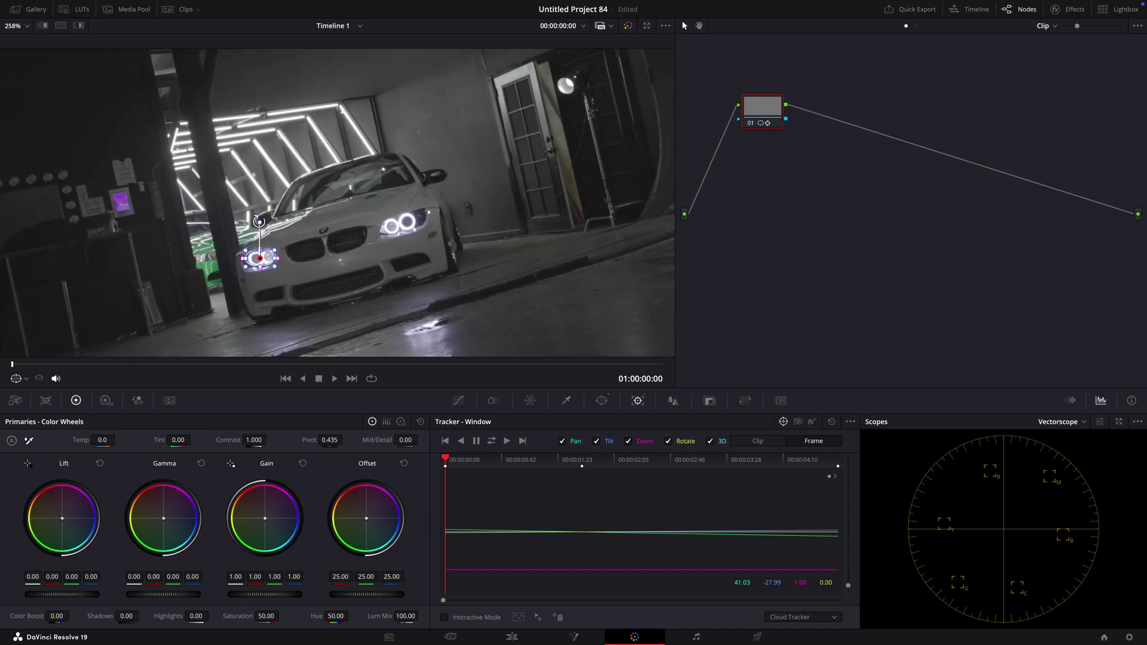
drag(456, 466, 582, 446)
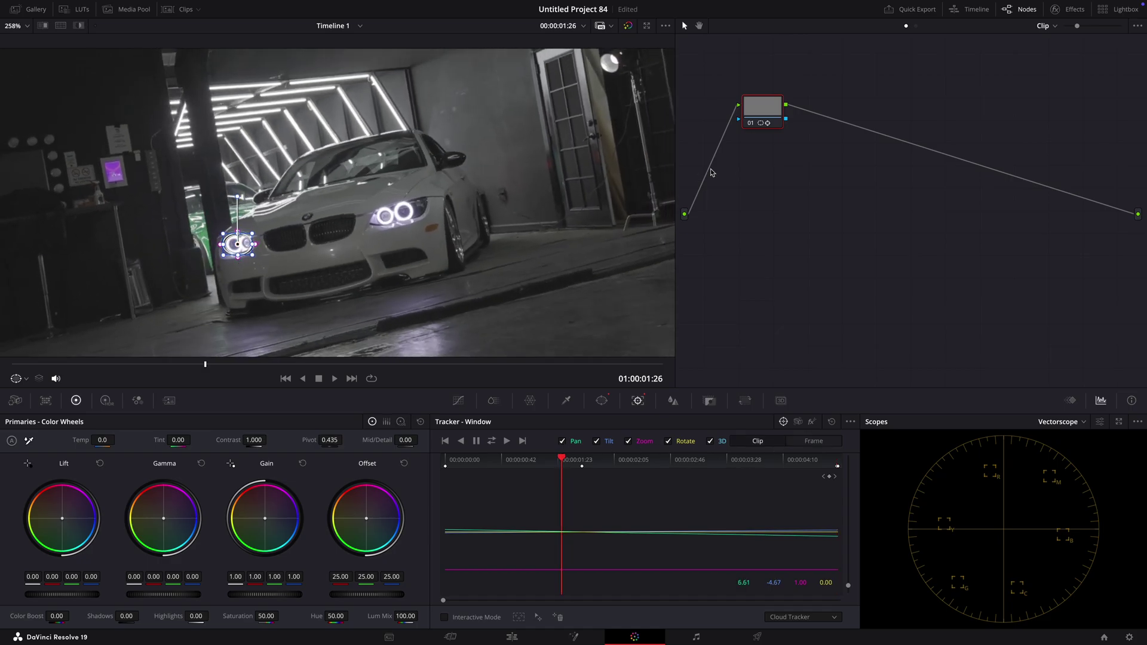
Step: Re-enable the first headlight window, connect the node's mask to a new alpha output, and return to the Edit page
click(602, 402)
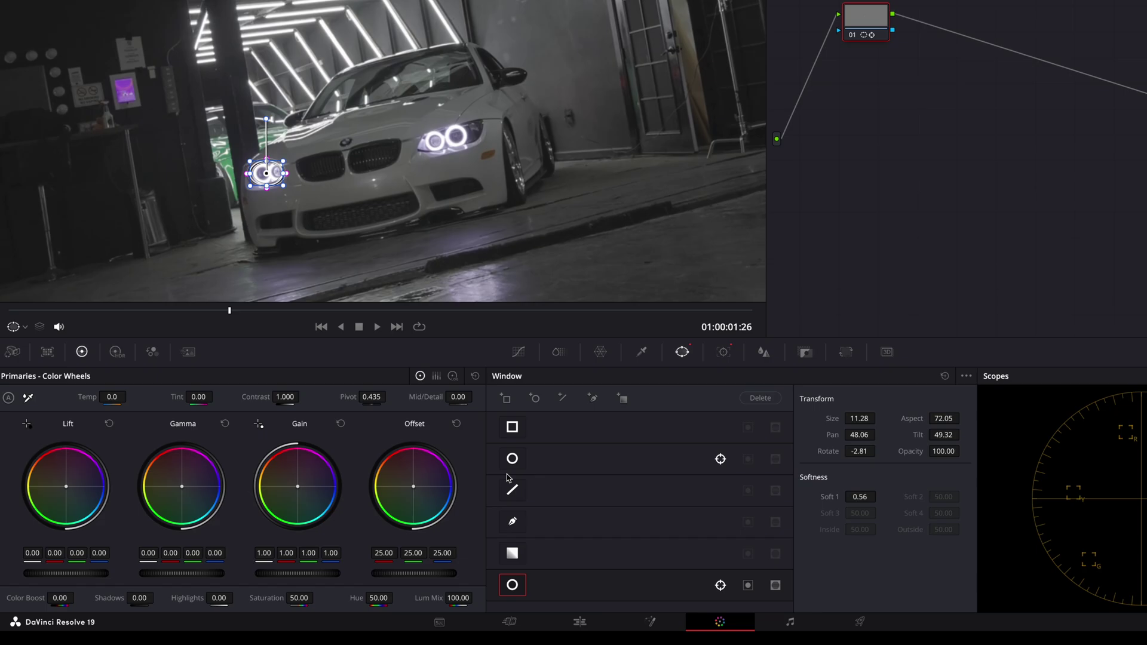
click(449, 495)
right_click(968, 17)
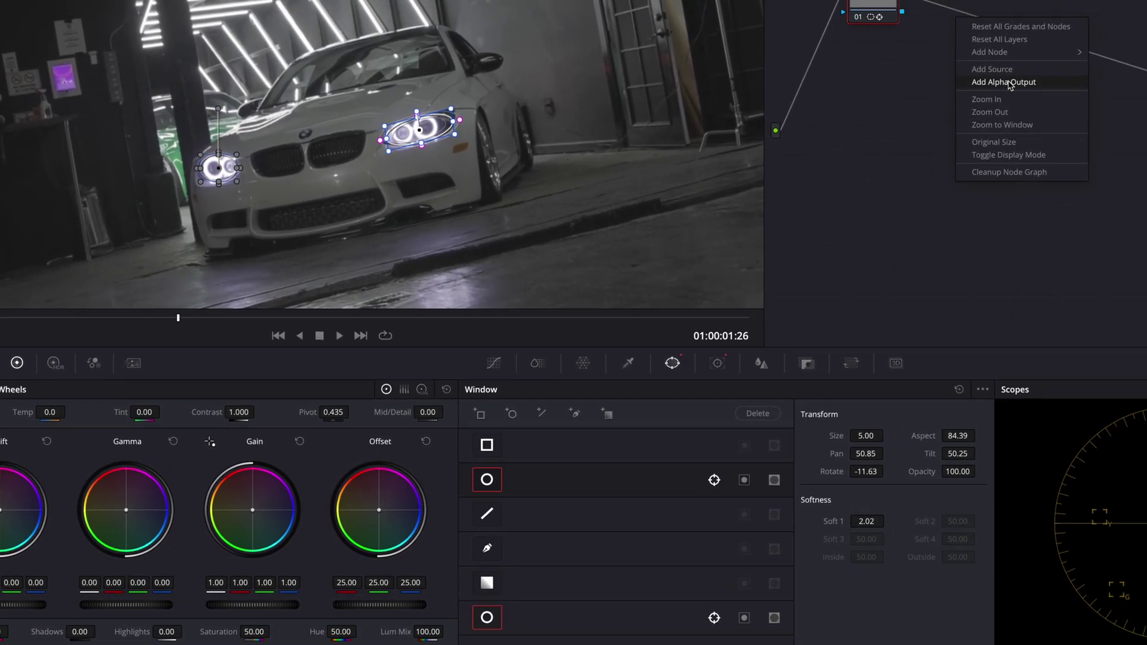
click(1008, 84)
drag(758, 105, 1146, 249)
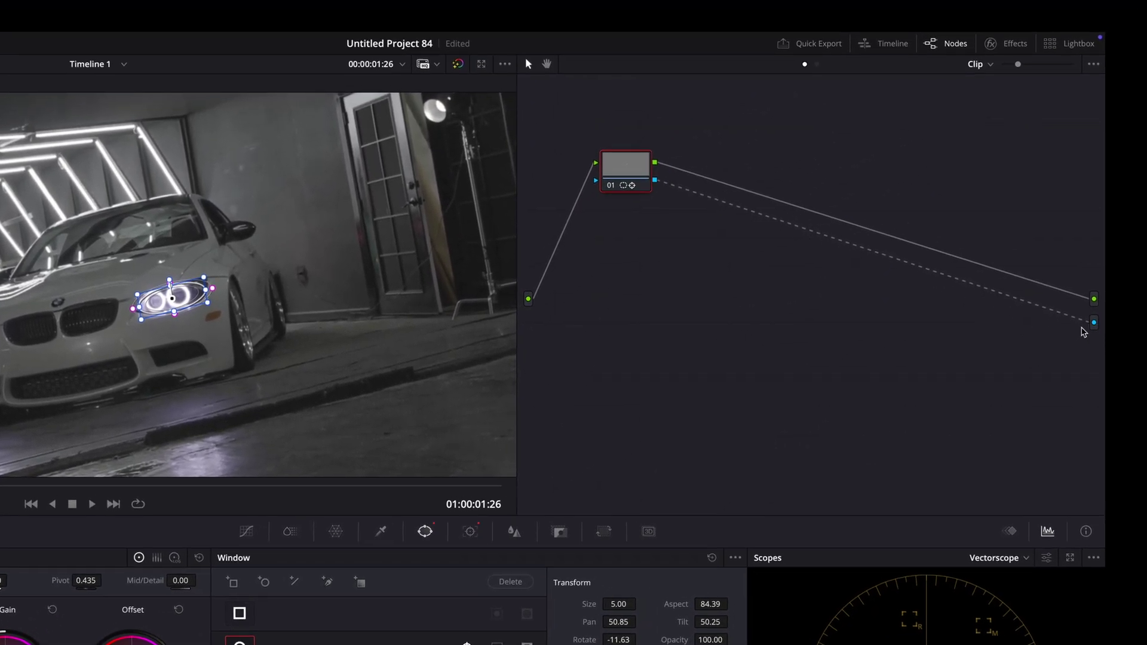
key(shift+4)
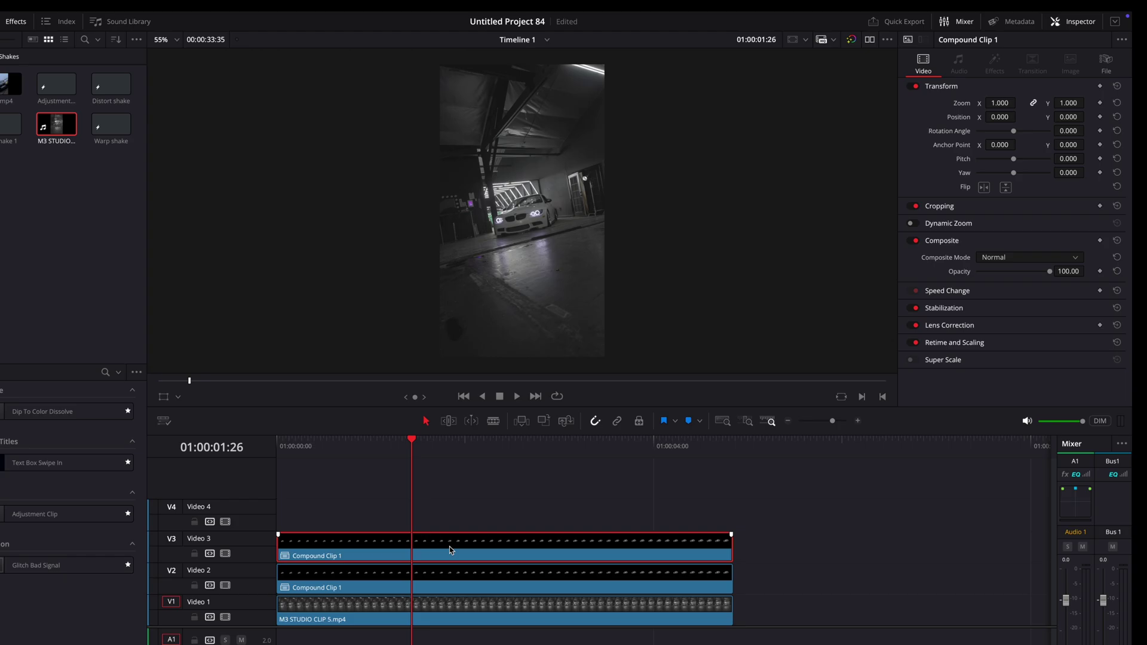
Step: Check the headlight-only clip on Video 3 by temporarily disabling the Video 2 and Video 1 clips
click(503, 557)
key(d)
click(499, 578)
key(d)
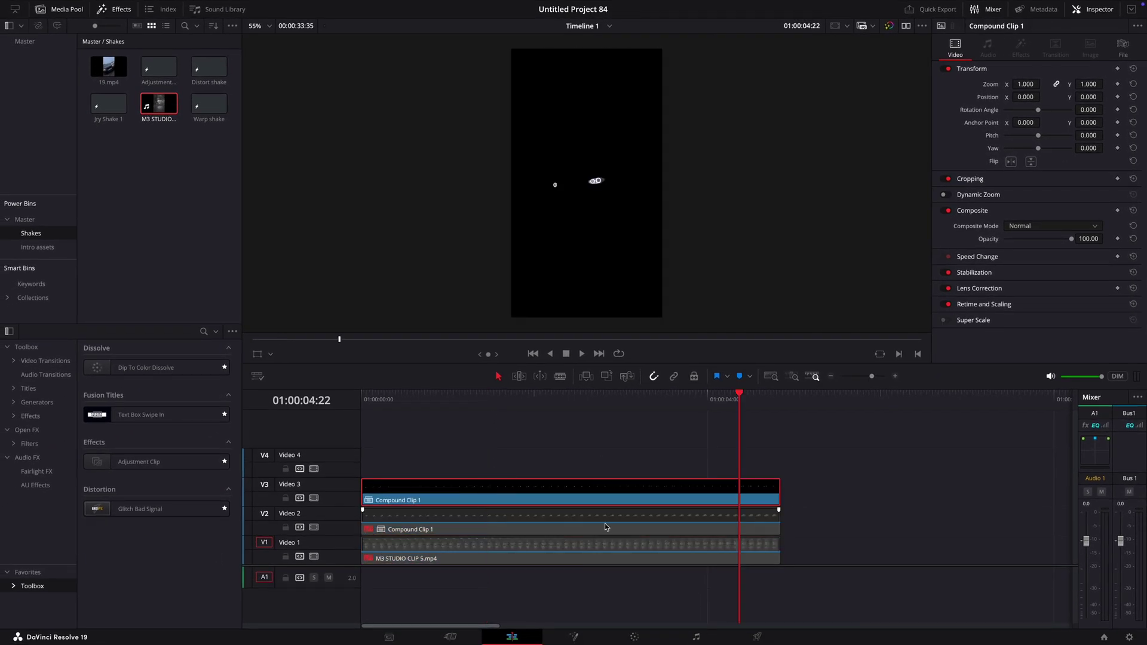
click(605, 528)
key(d)
click(584, 554)
key(d)
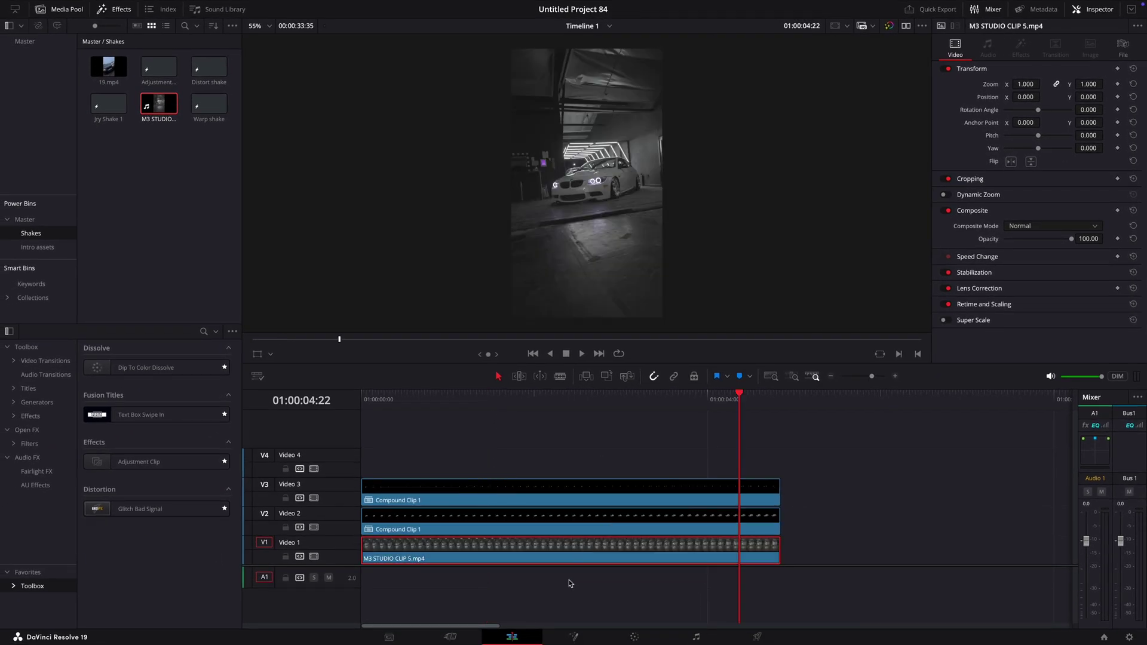
Step: Combine the compound clips on Video 2 and Video 3 into a Fusion clip and open it on the Fusion page
click(591, 494)
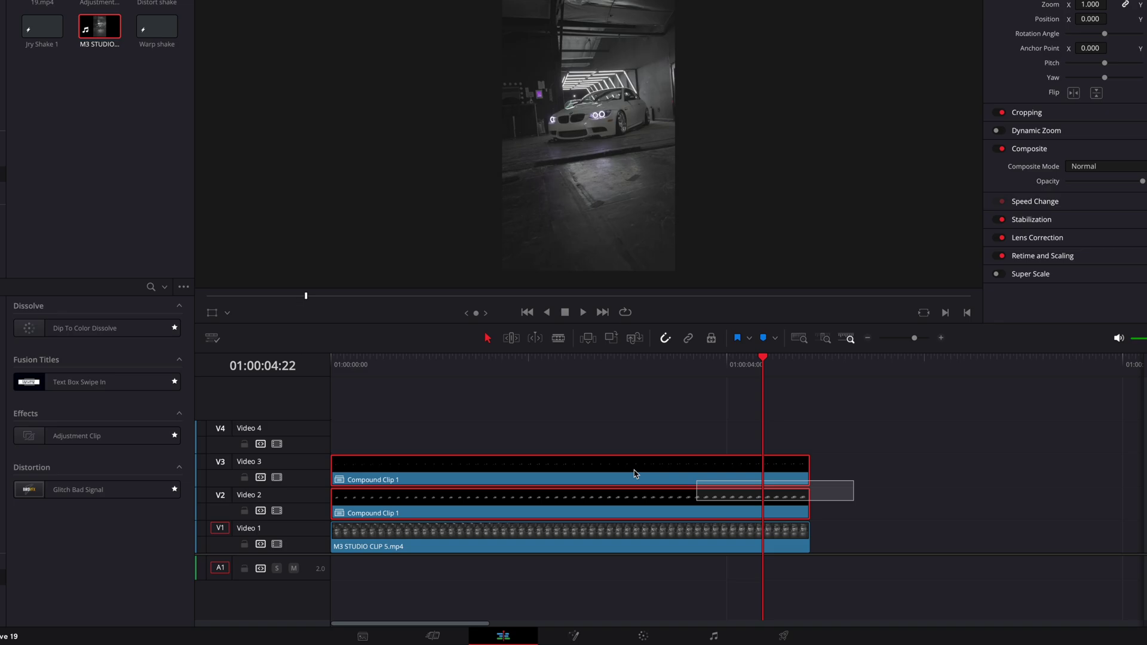
right_click(587, 478)
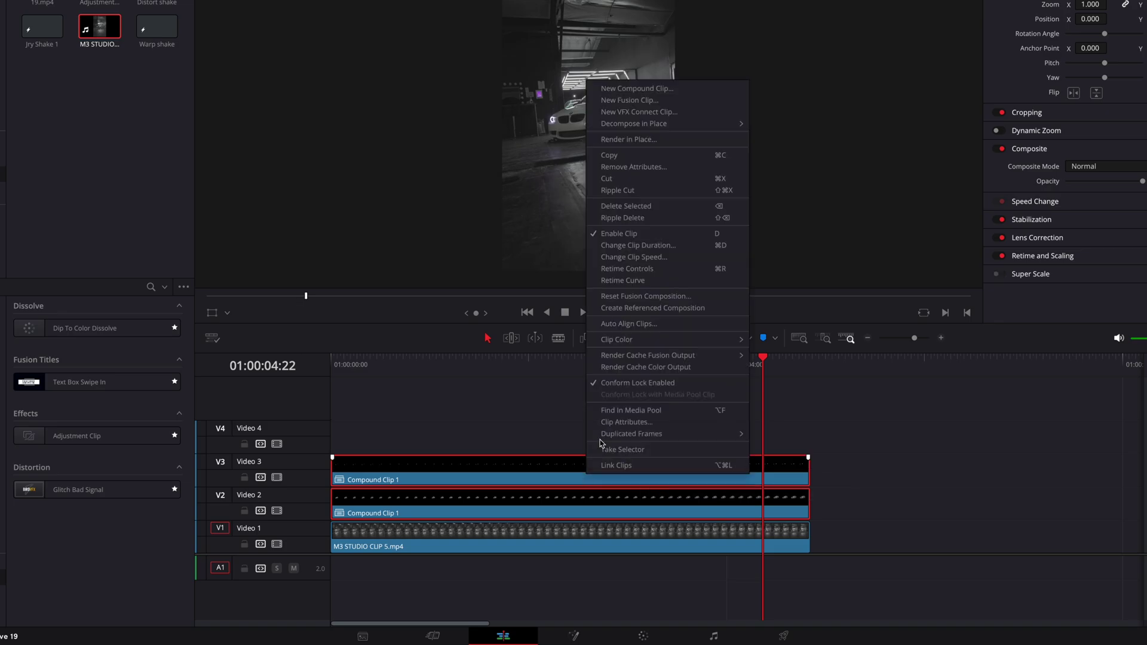
click(630, 100)
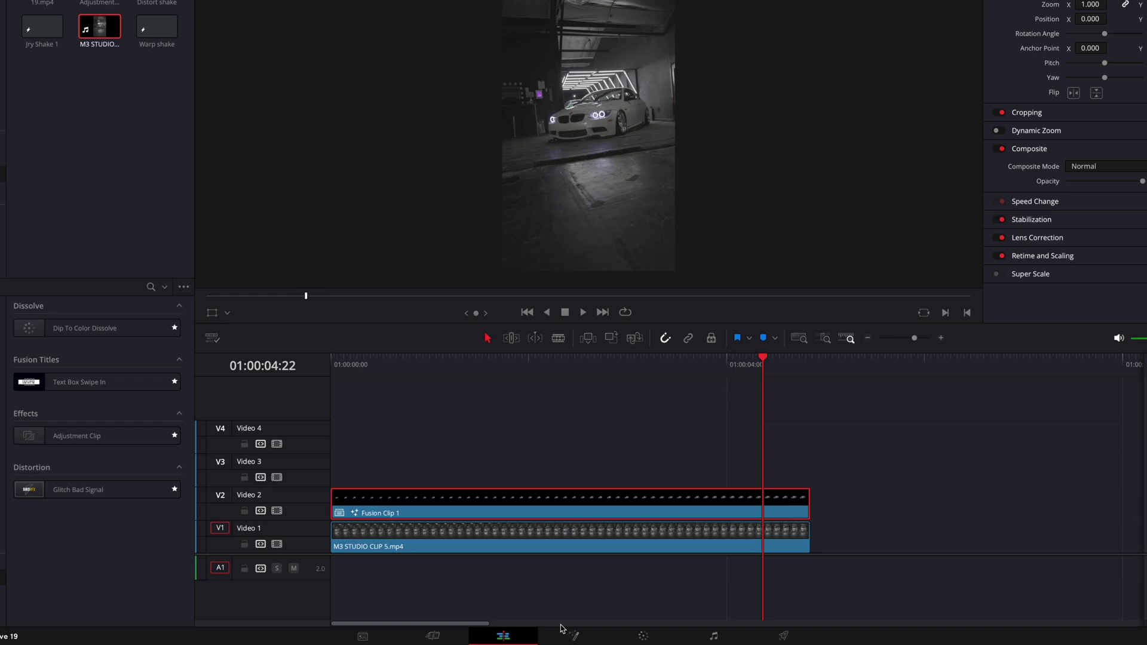
key(shift+5)
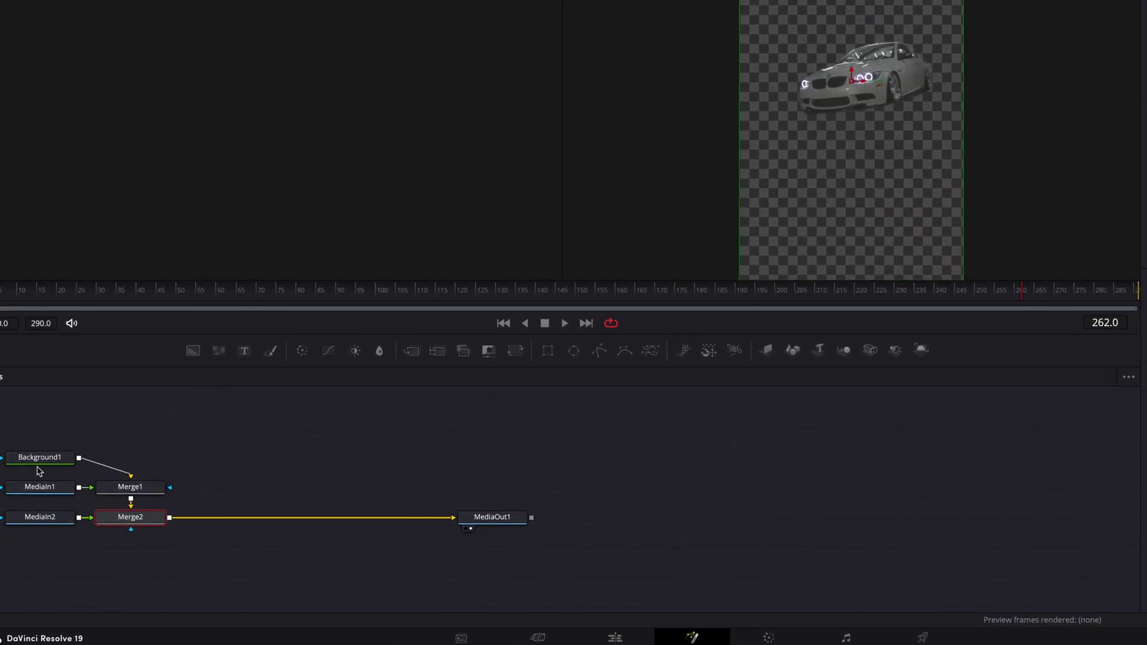
Step: Delete Background1 and Merge1, and rewire Merge2 with MediaIn1 as its background and MediaIn2 as its foreground
click(12, 467)
key(Delete)
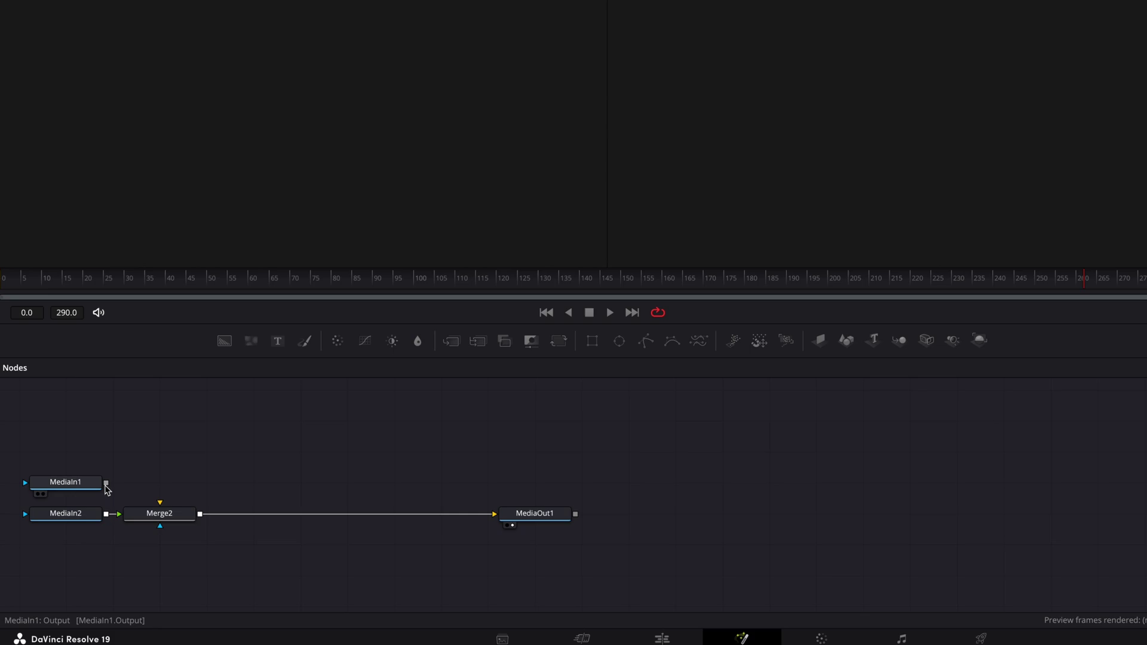
drag(162, 515, 221, 508)
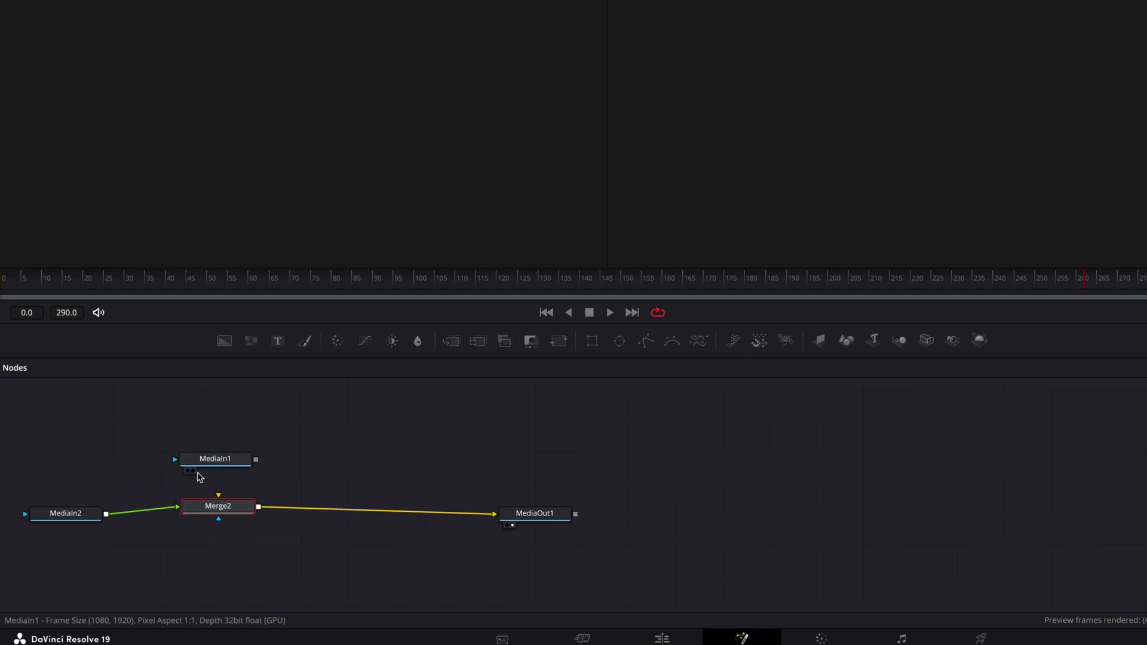
click(187, 470)
click(187, 470)
drag(205, 462, 119, 464)
drag(71, 519, 259, 448)
drag(161, 463, 220, 495)
drag(242, 443, 216, 422)
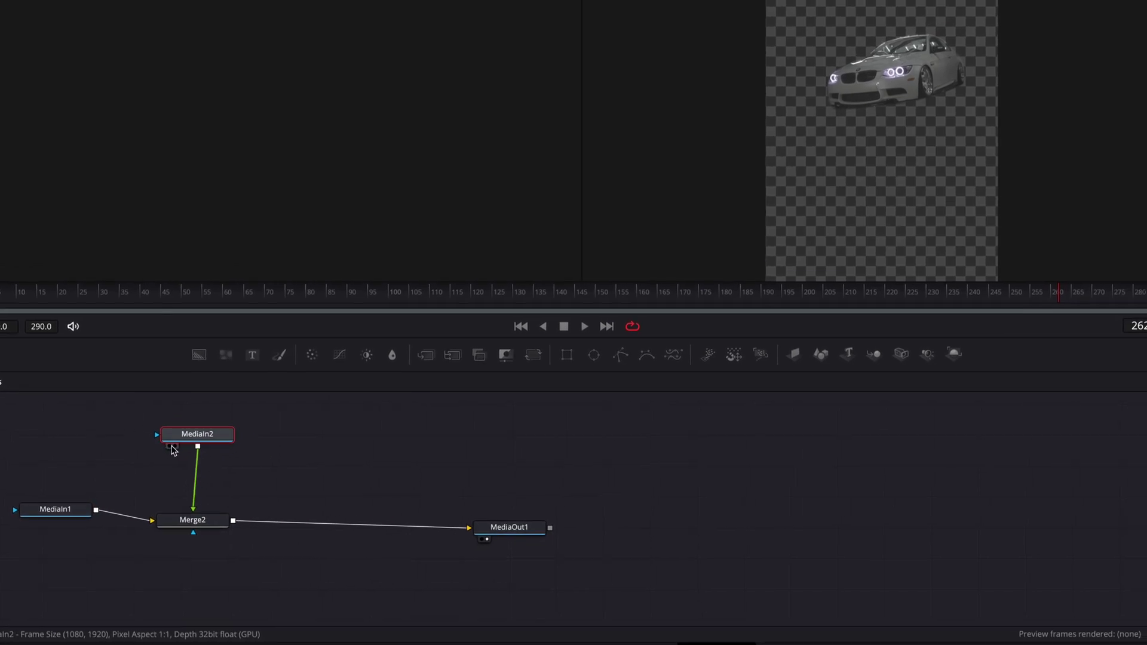
Step: Show MediaIn2 in the first viewer and insert a Rays node between MediaIn2 and Merge2
click(194, 433)
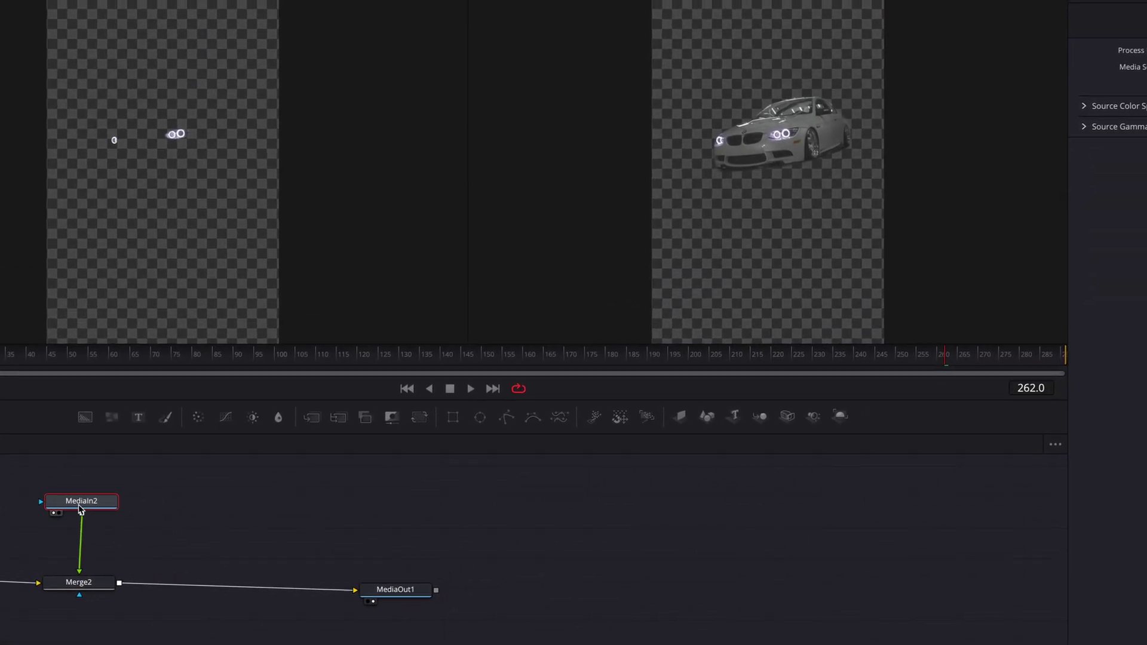
key(shift+space)
text(rays)
key(Return)
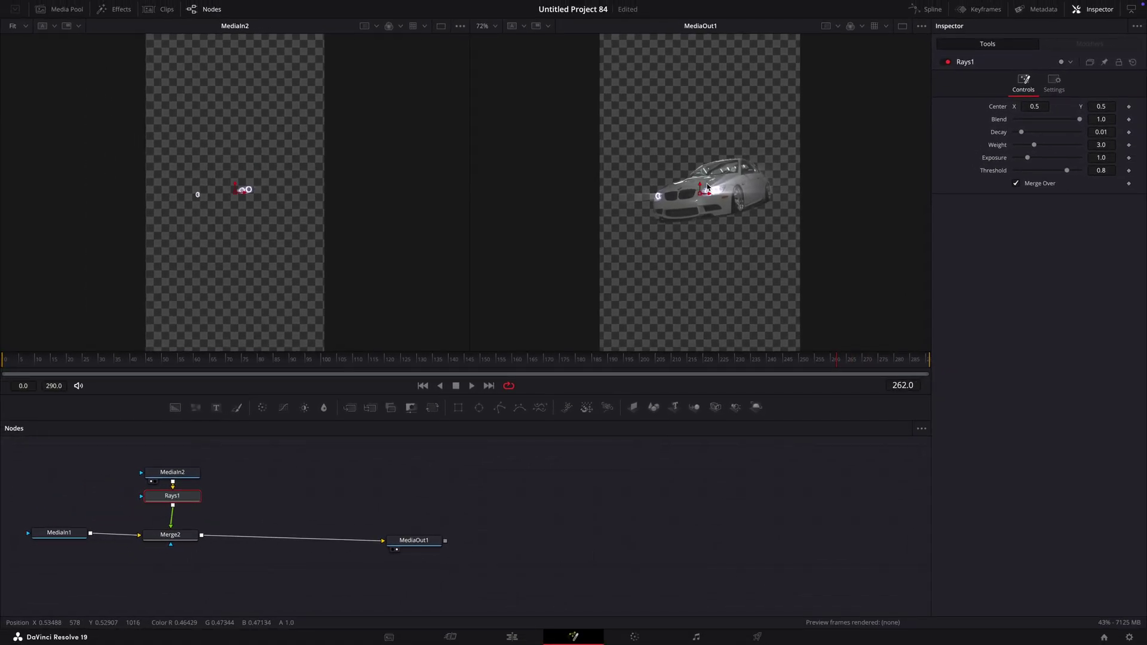
Step: Set Rays1 to center 0.647895, 0.521753, decay 0.0047, weight 3.07, exposure 1.417 and threshold 1.0 so beams shine forward from the headlights
drag(699, 190, 727, 179)
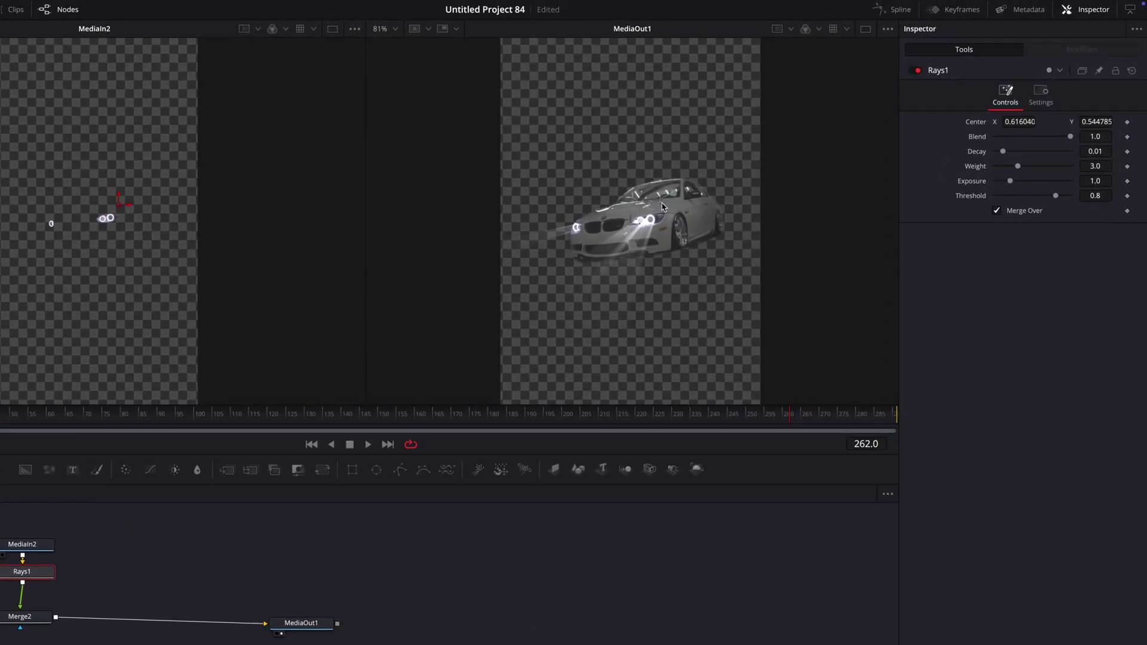
drag(662, 206, 678, 213)
drag(572, 251, 583, 251)
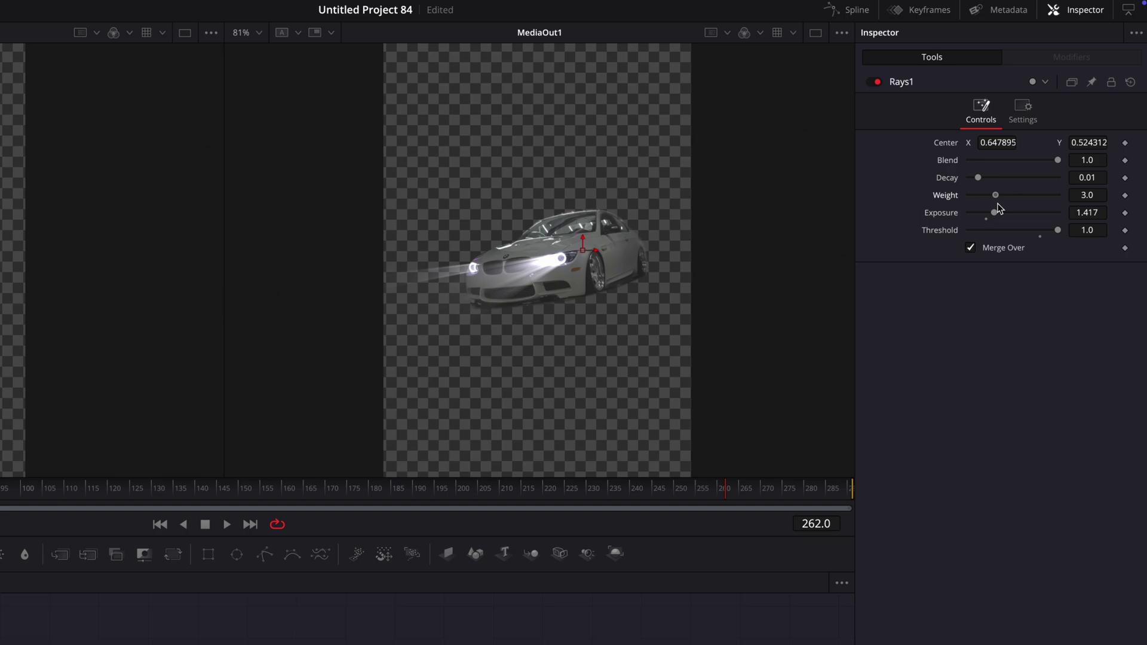
drag(997, 204, 977, 185)
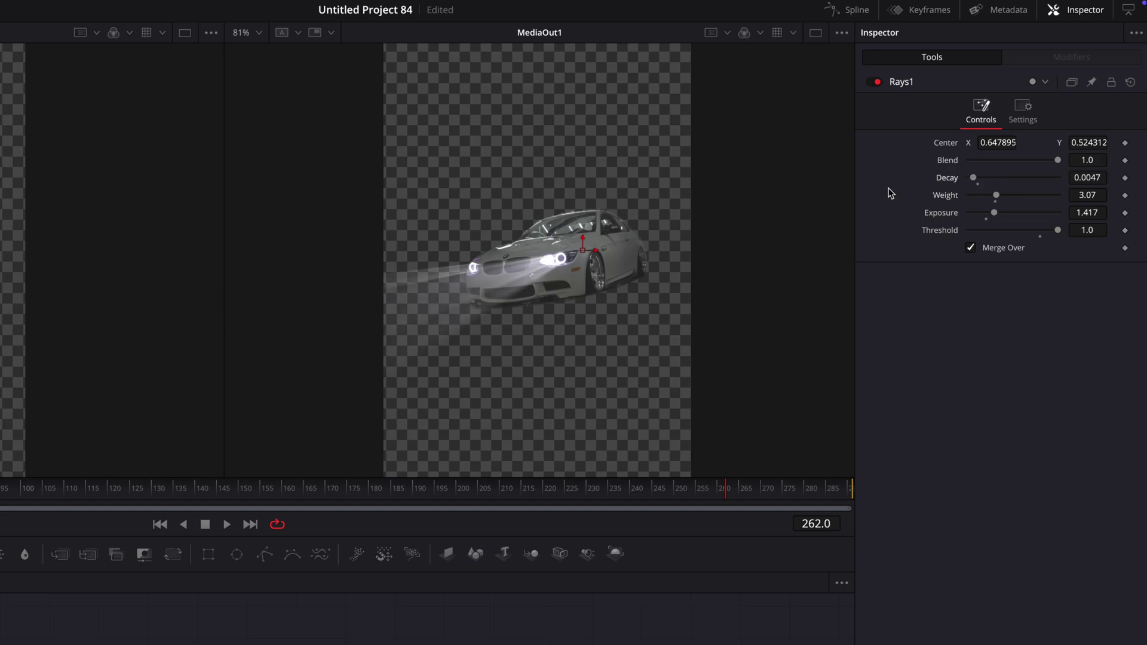
drag(584, 253, 585, 255)
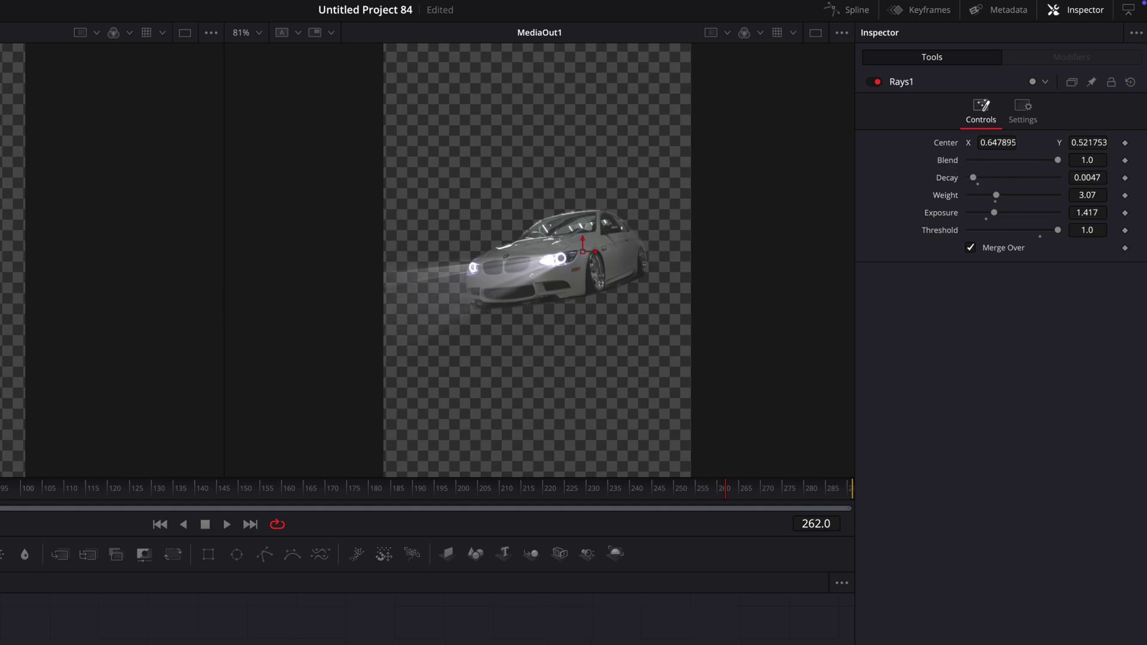
Step: Keyframe the Rays1 center at frame 262, at frame 132 with 0.629692, 0.505118, and at frame 0 with 0.591012, 0.487204
click(1126, 143)
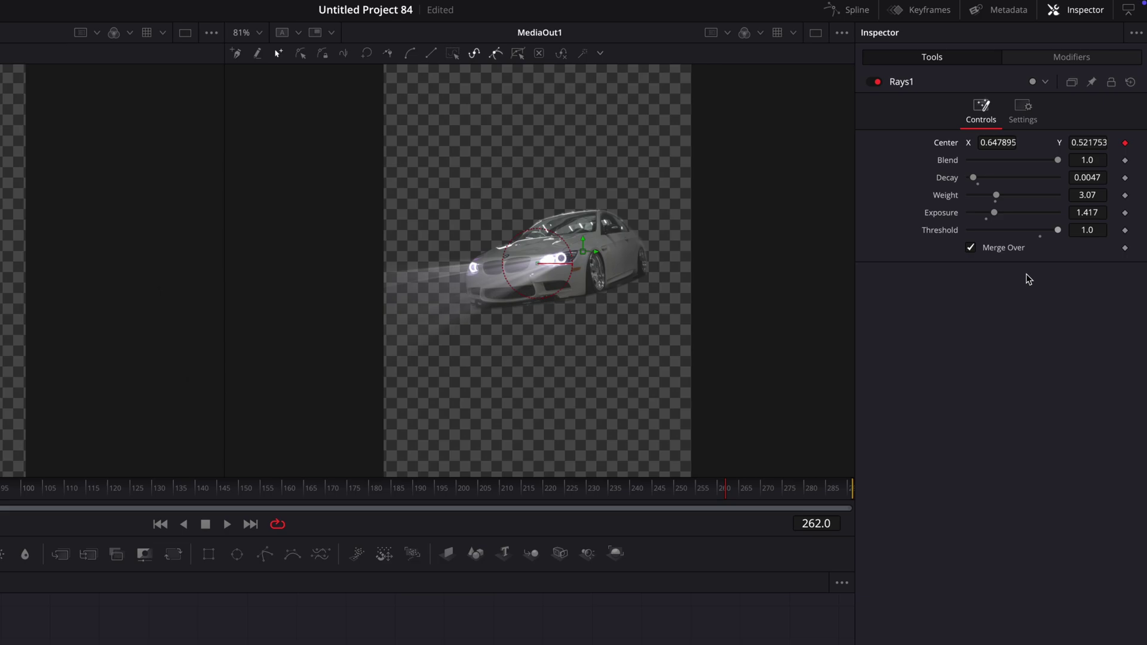
drag(729, 488, 833, 491)
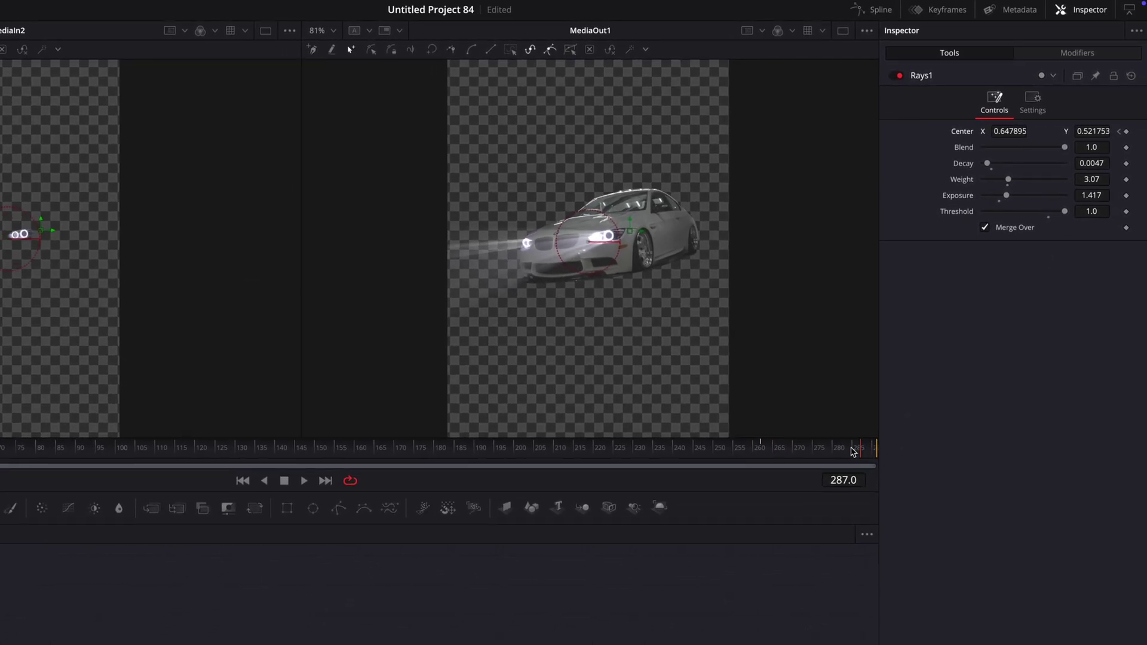
drag(853, 452, 249, 449)
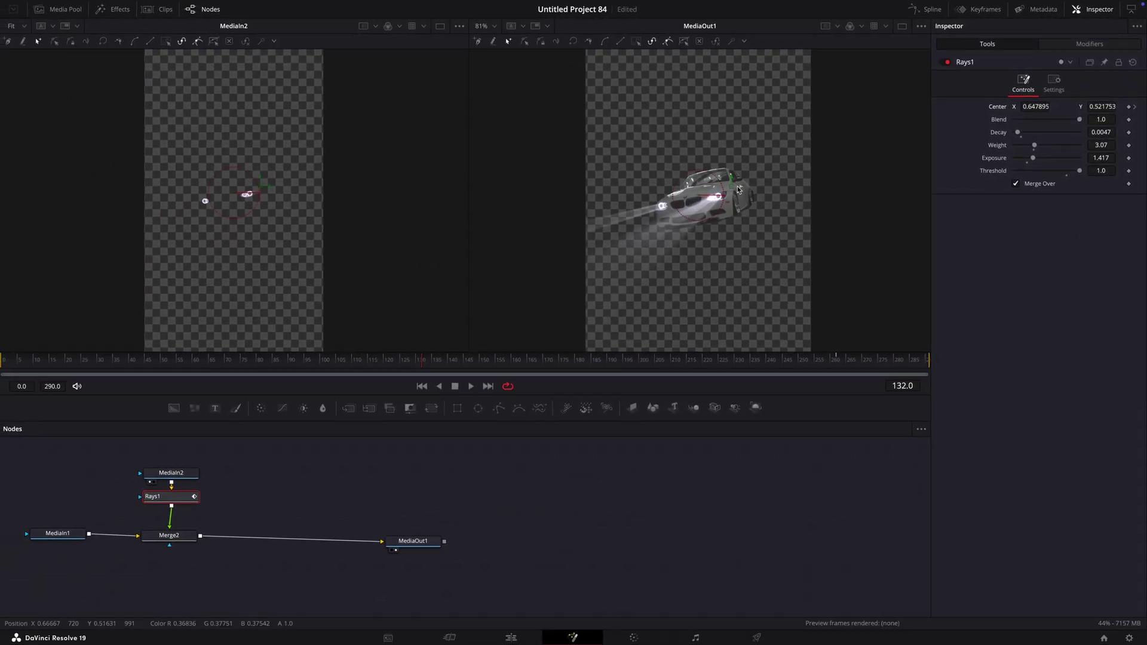
drag(721, 194, 720, 195)
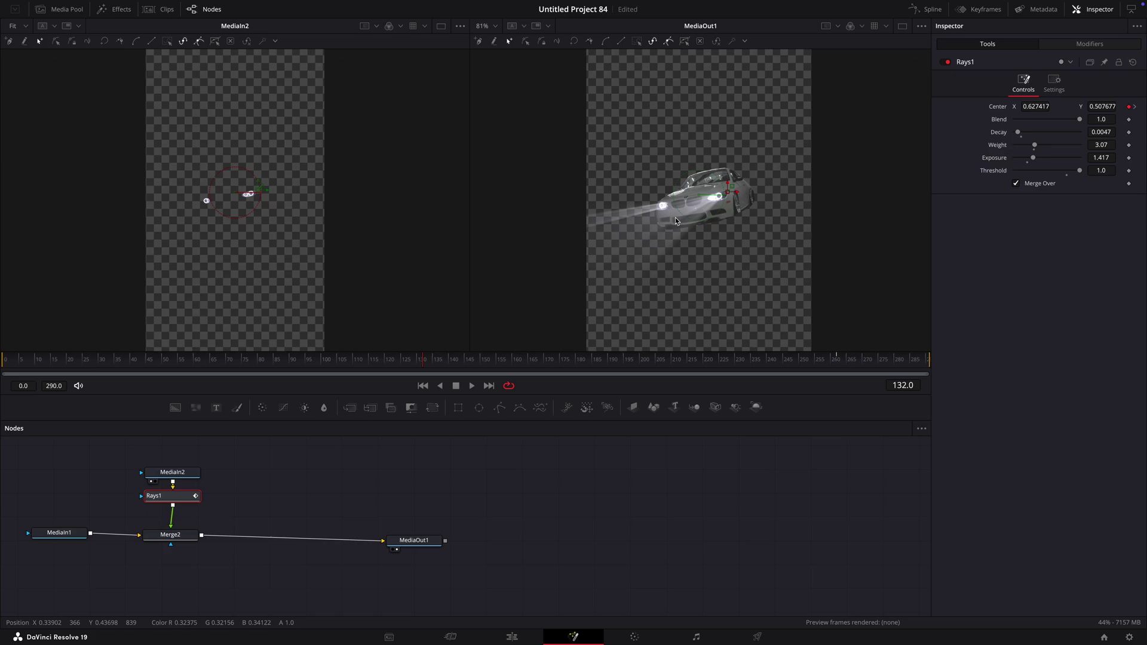
drag(432, 371, 15, 366)
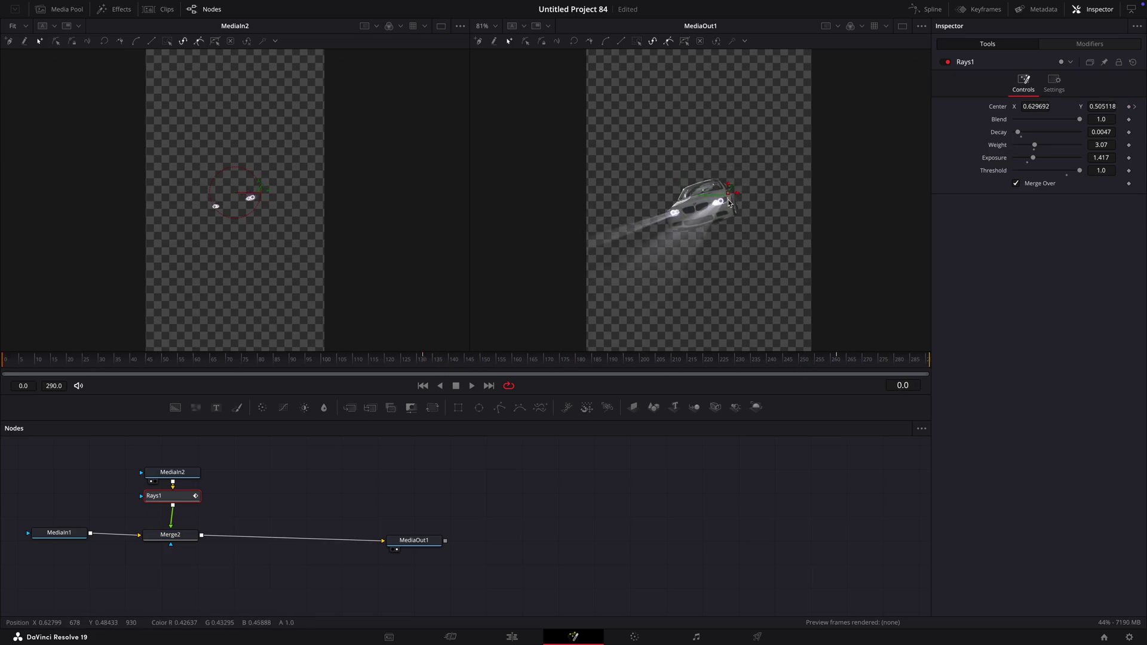
mouse_move(728, 204)
mouse_down()
mouse_move(708, 203)
mouse_move(721, 203)
mouse_up()
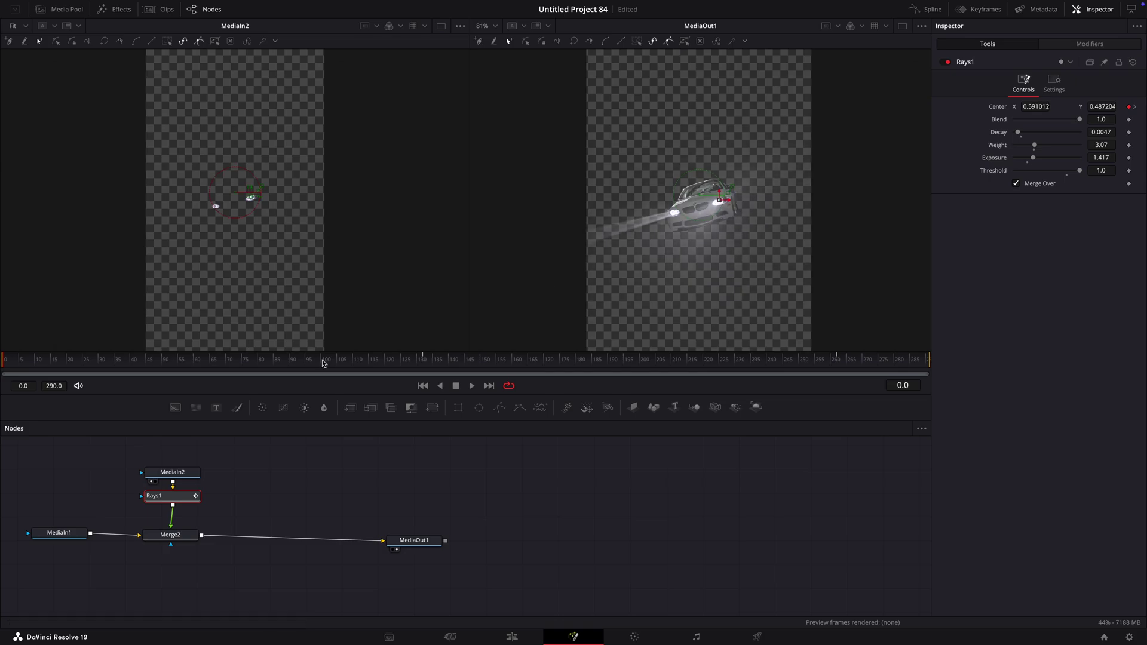
Step: Back in the edit timeline, lower the opacity of M3 STUDIO CLIP 5.mp4 to 58.78 and play the headlight effect
click(511, 637)
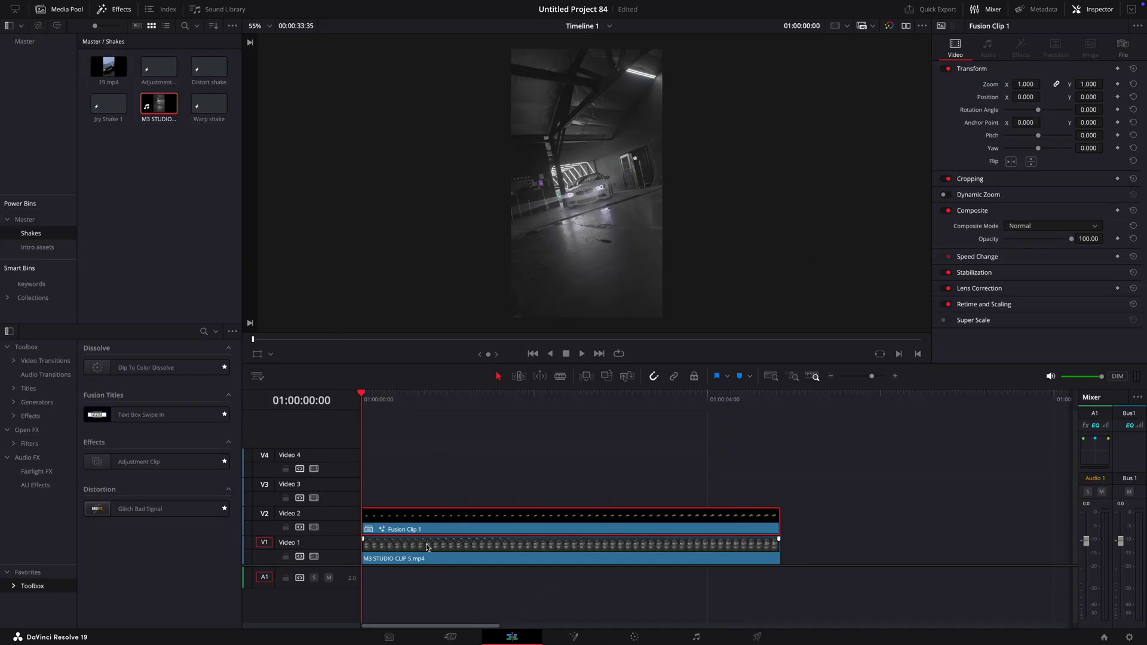
key(space)
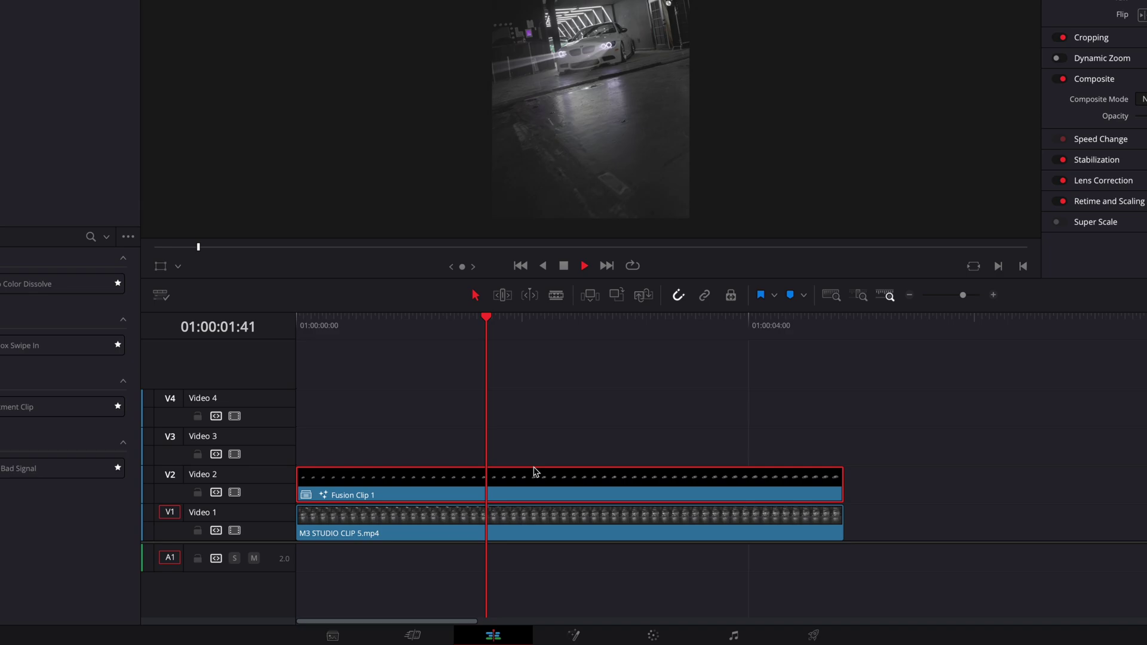
key(space)
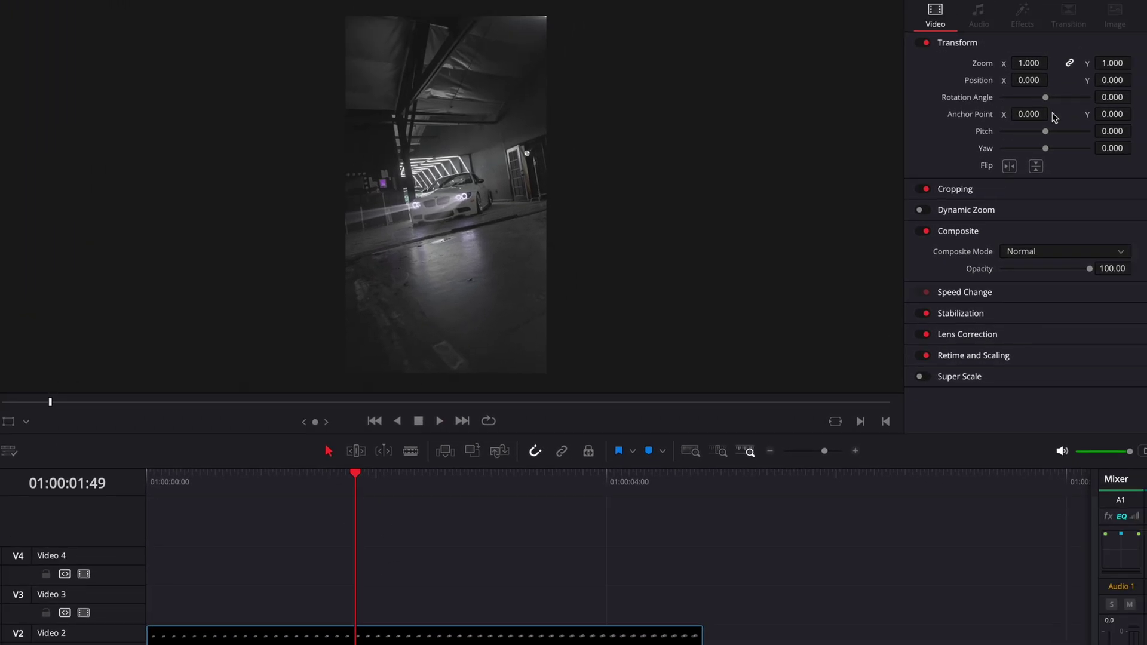
drag(1089, 268, 1060, 272)
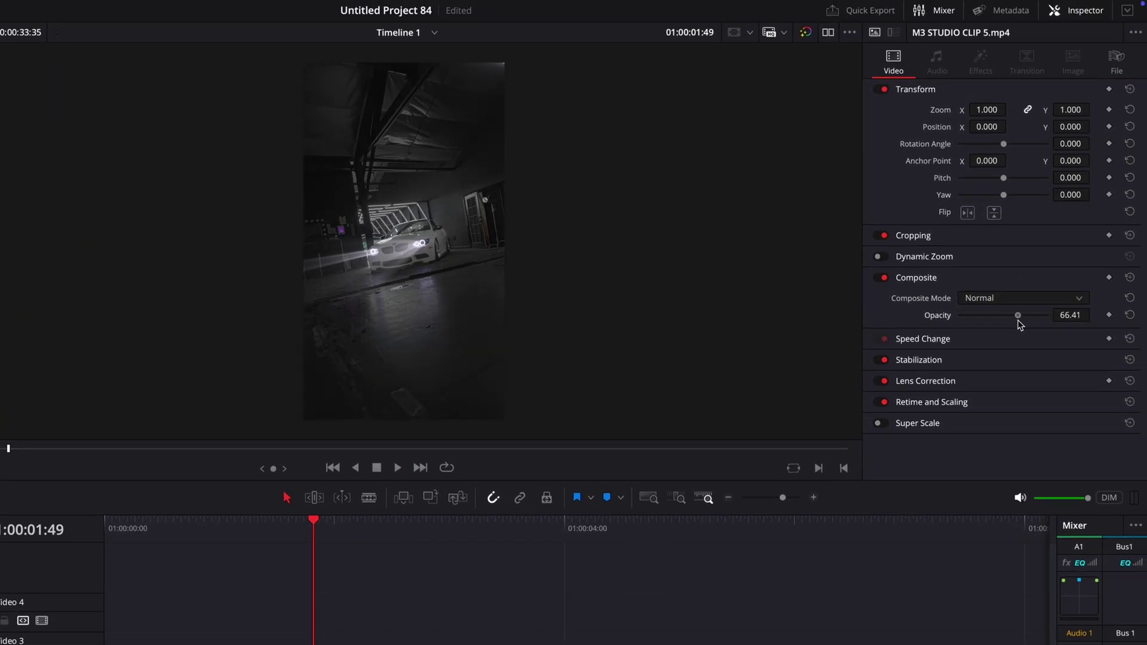
key(space)
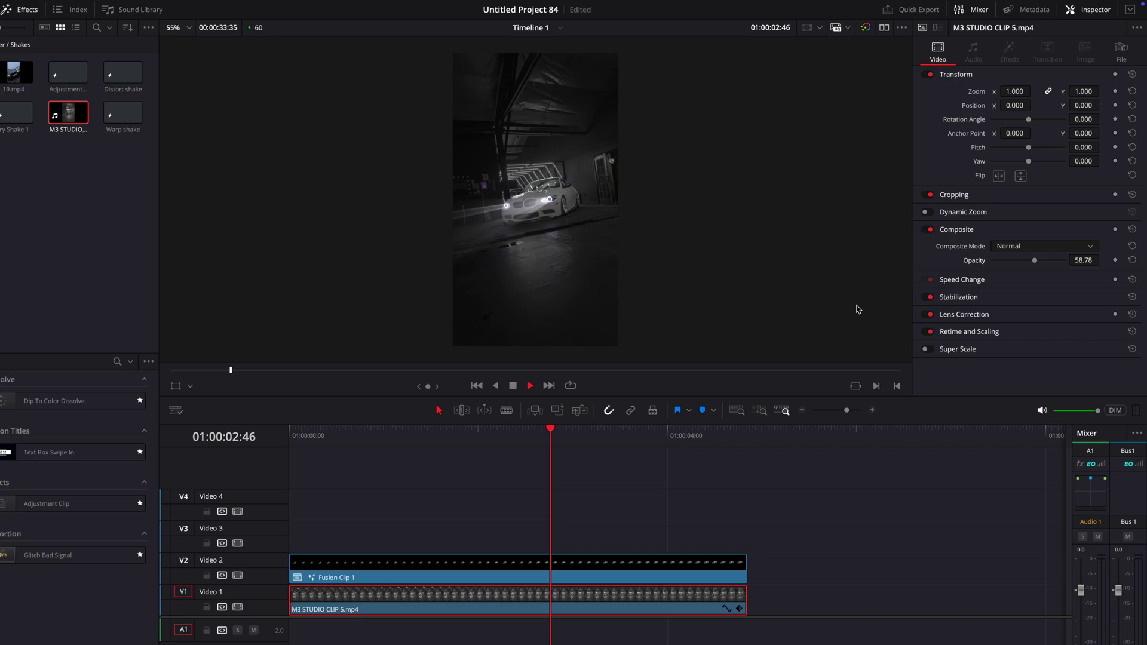
key(space)
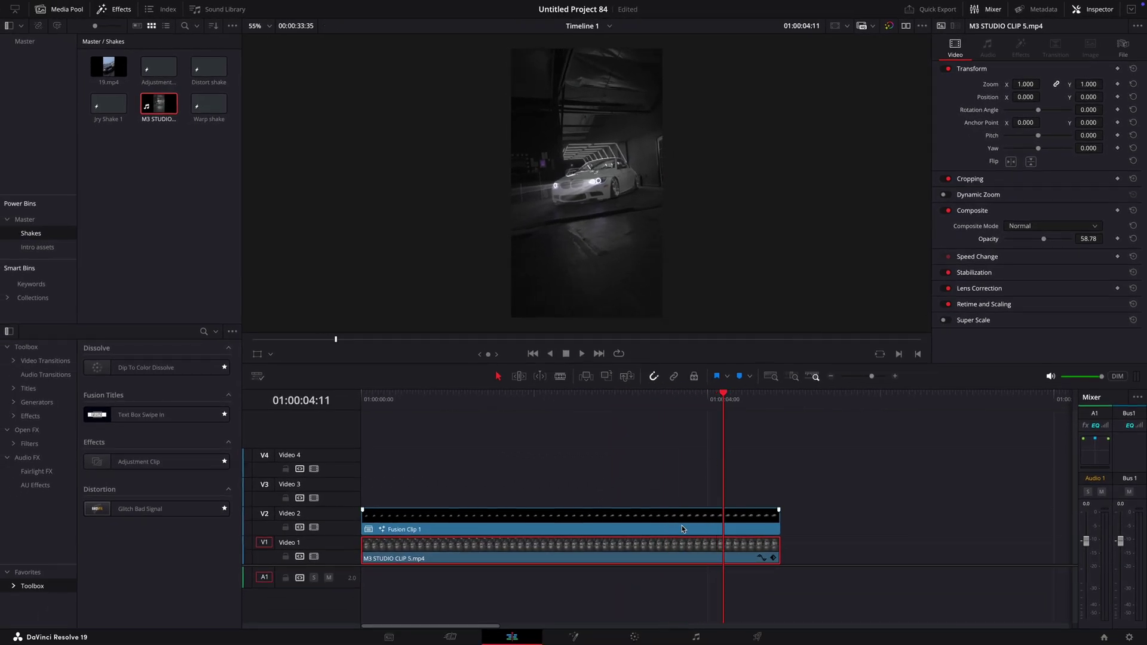
Step: In Fusion, duplicate the MediaIn2, Rays1 and Merge2 branch, insert the copied merge between Merge2 and MediaOut1, and scrub the result
click(575, 636)
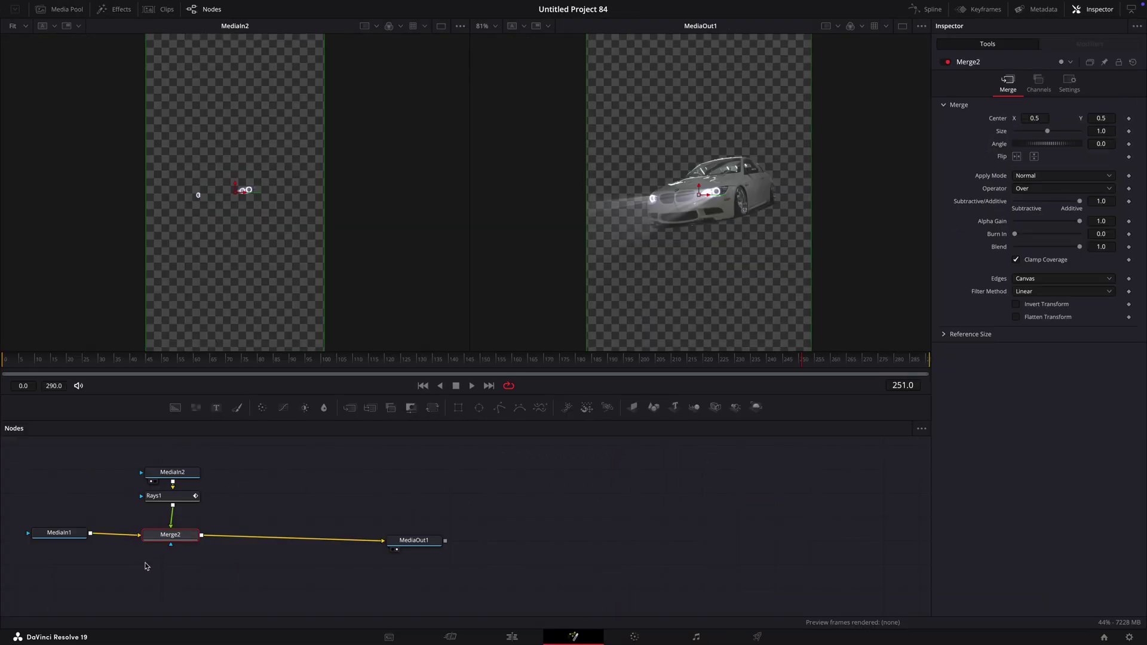
drag(147, 565, 210, 451)
key(ctrl+c)
key(ctrl+v)
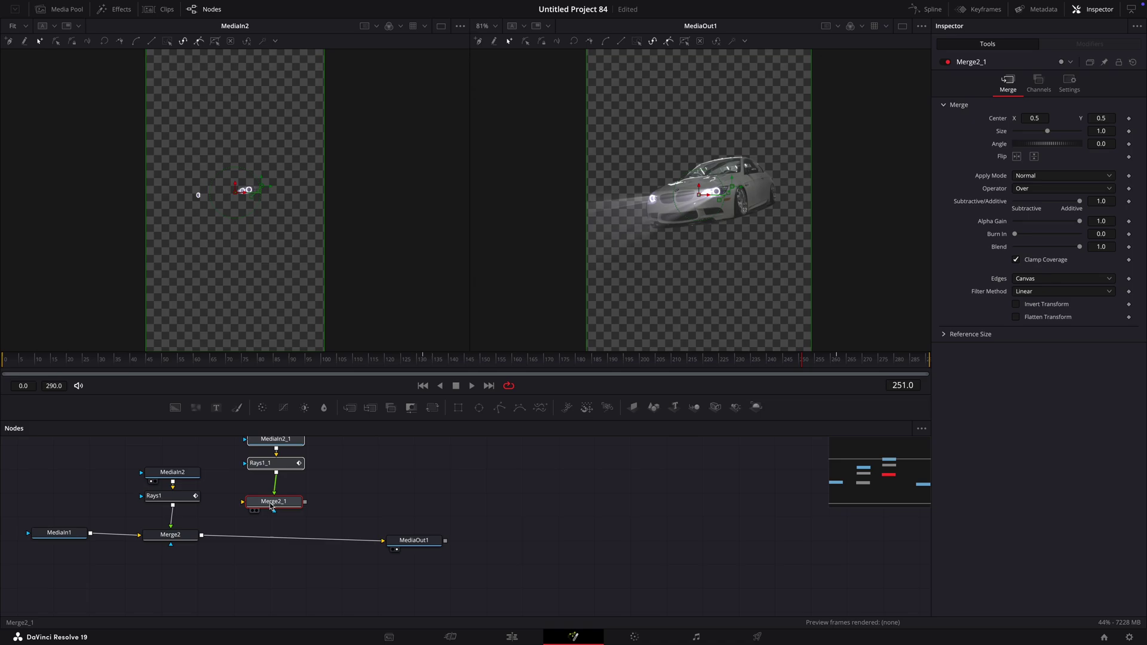
drag(273, 505, 262, 538)
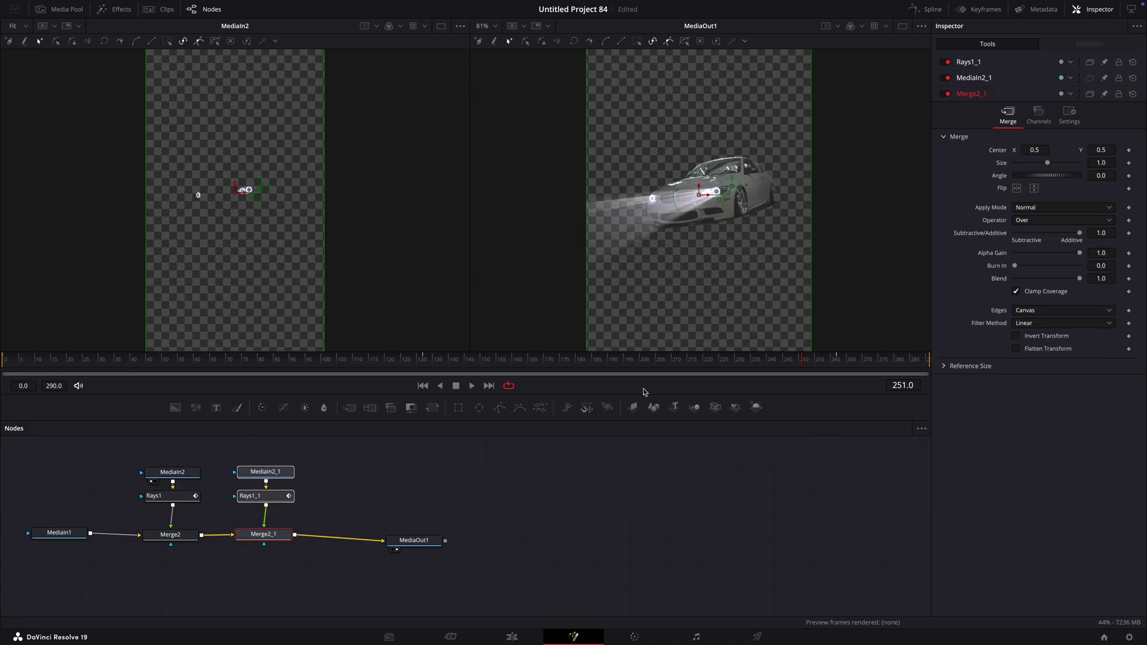
drag(804, 369, 897, 357)
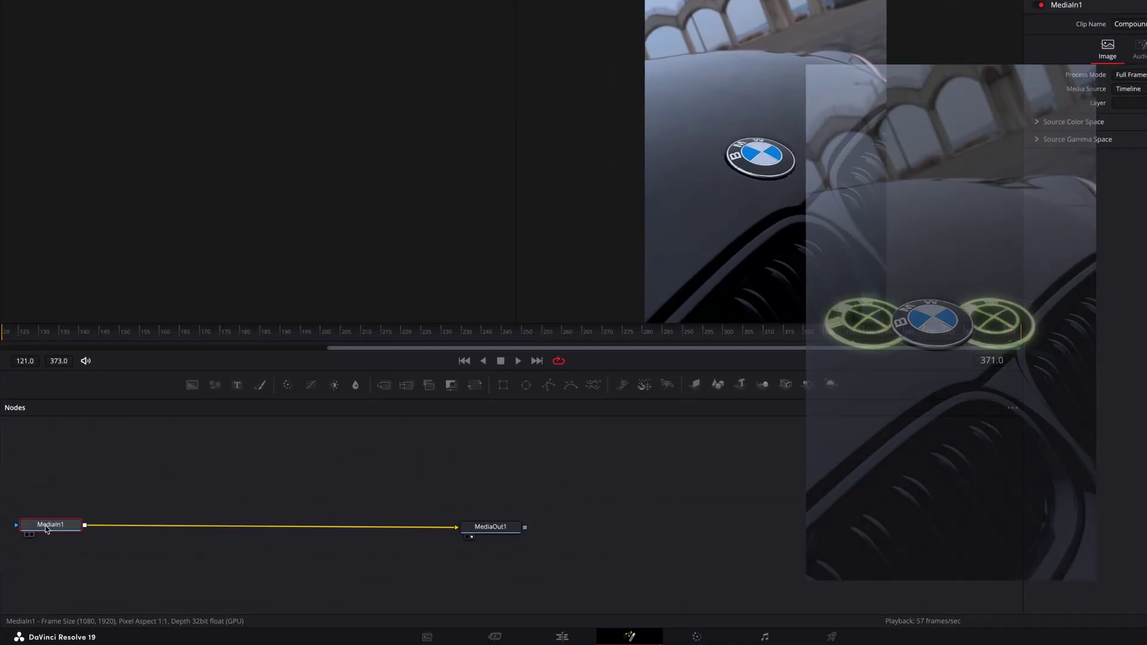
Step: In the BMW emblem composition, duplicate MediaIn1 and connect the copy through a Transform node into a Merge inserted before MediaOut1
key(ctrl+v)
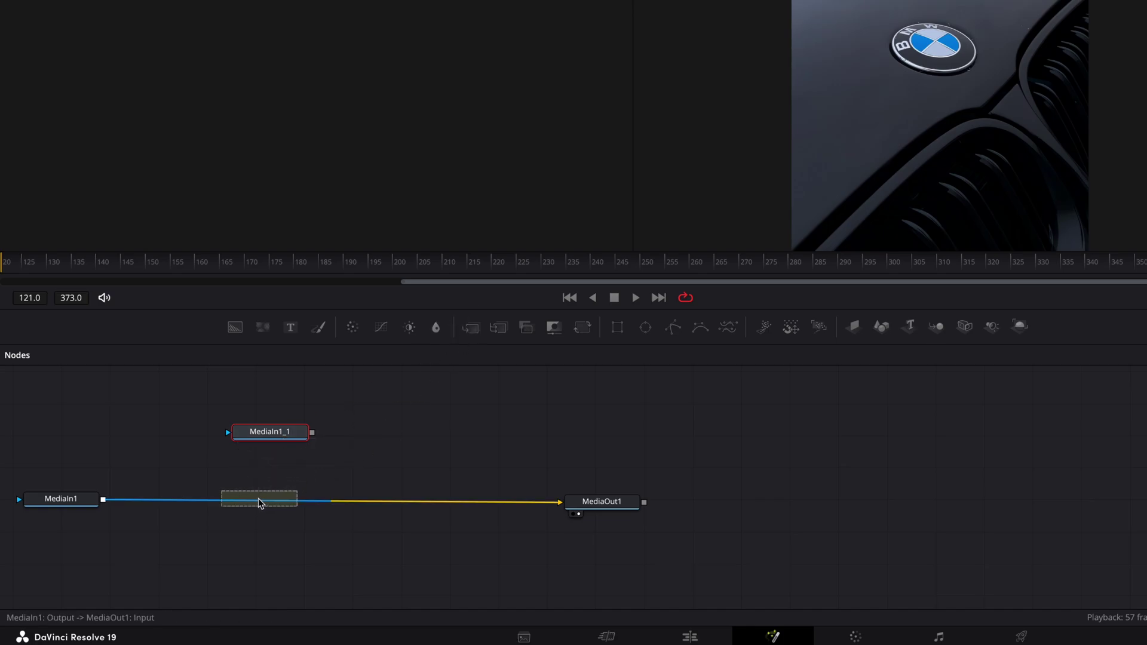
click(258, 498)
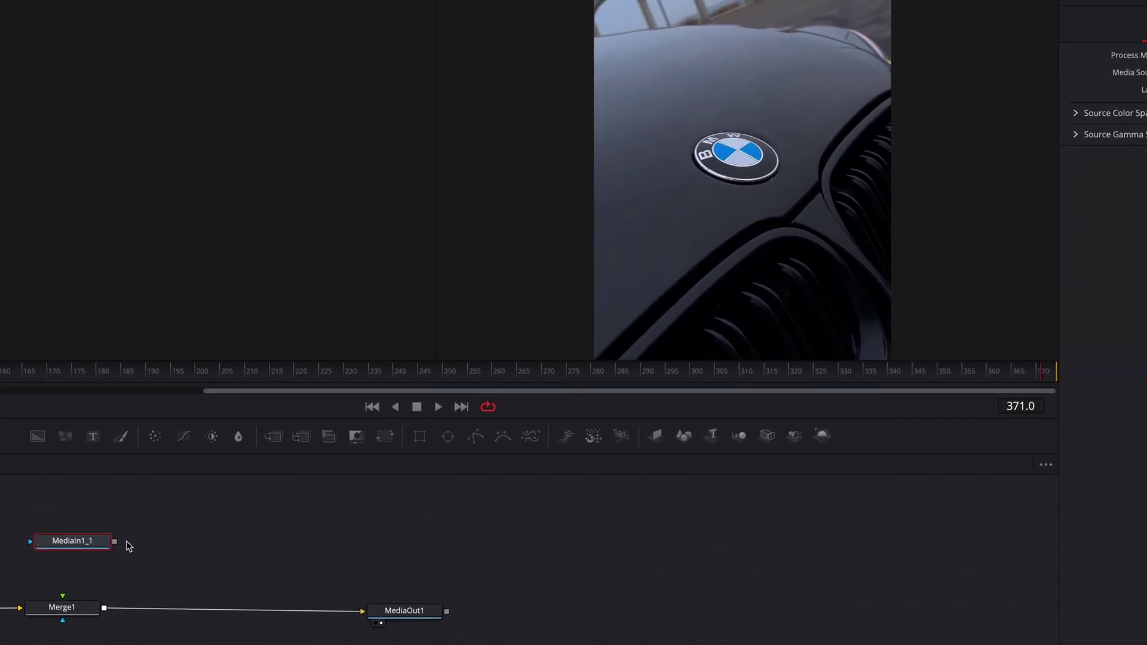
key(shift+space)
text(transf)
key(Return)
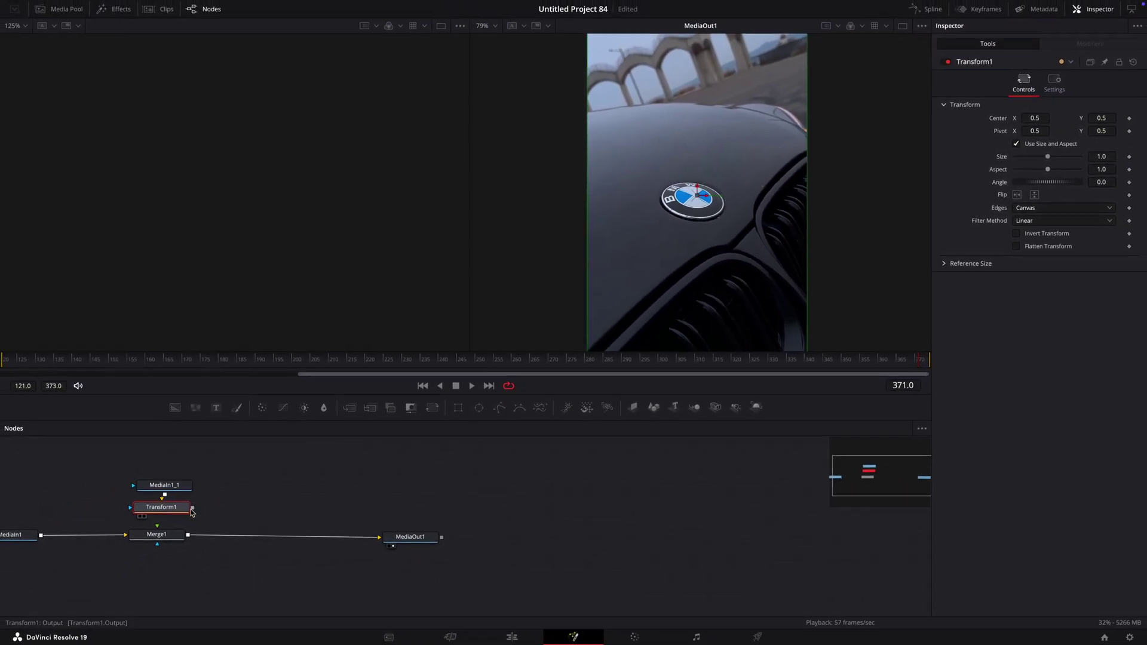
Step: Mask MediaIn1_1 with an inverted polygon traced closely around the BMW emblem at frame 371
click(177, 489)
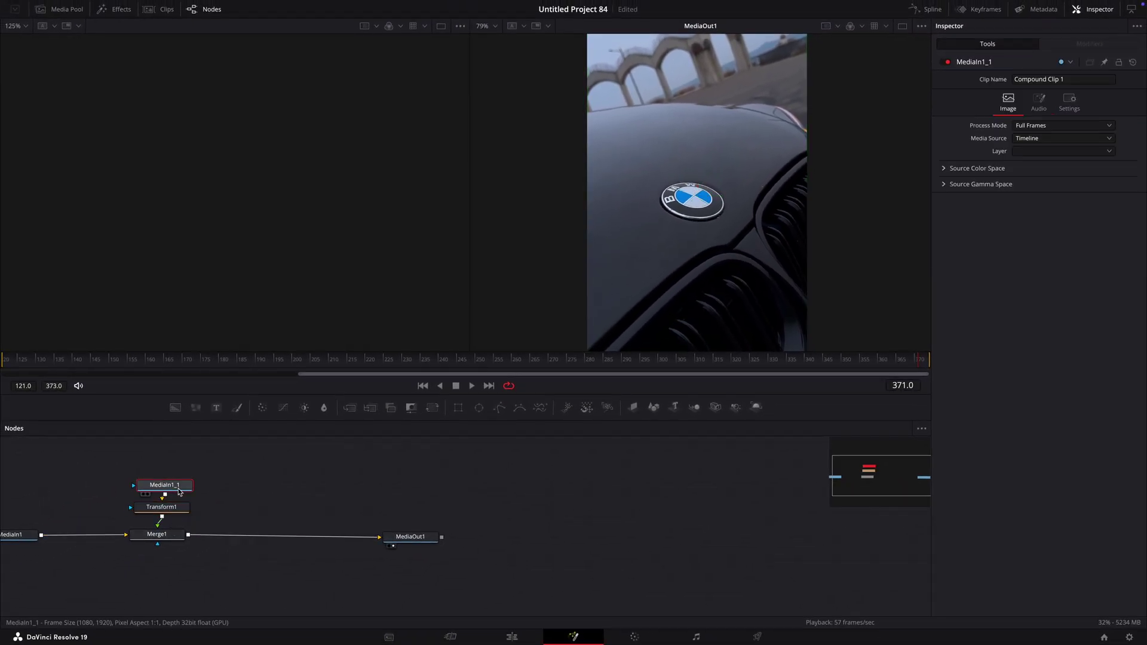
drag(615, 353, 203, 449)
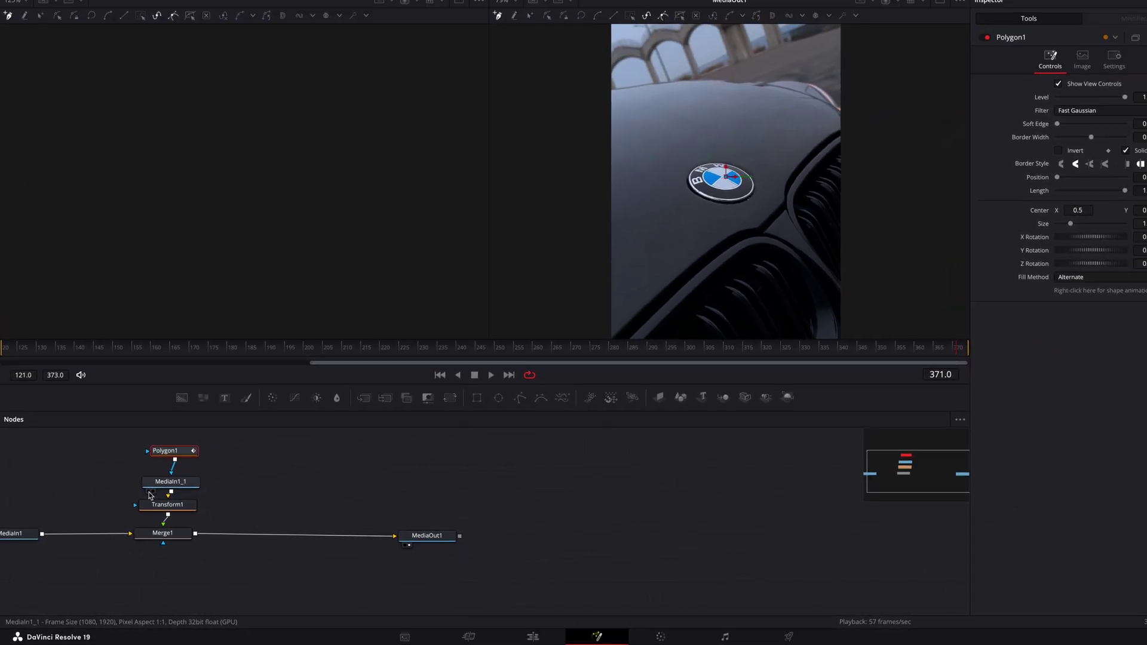
click(1058, 151)
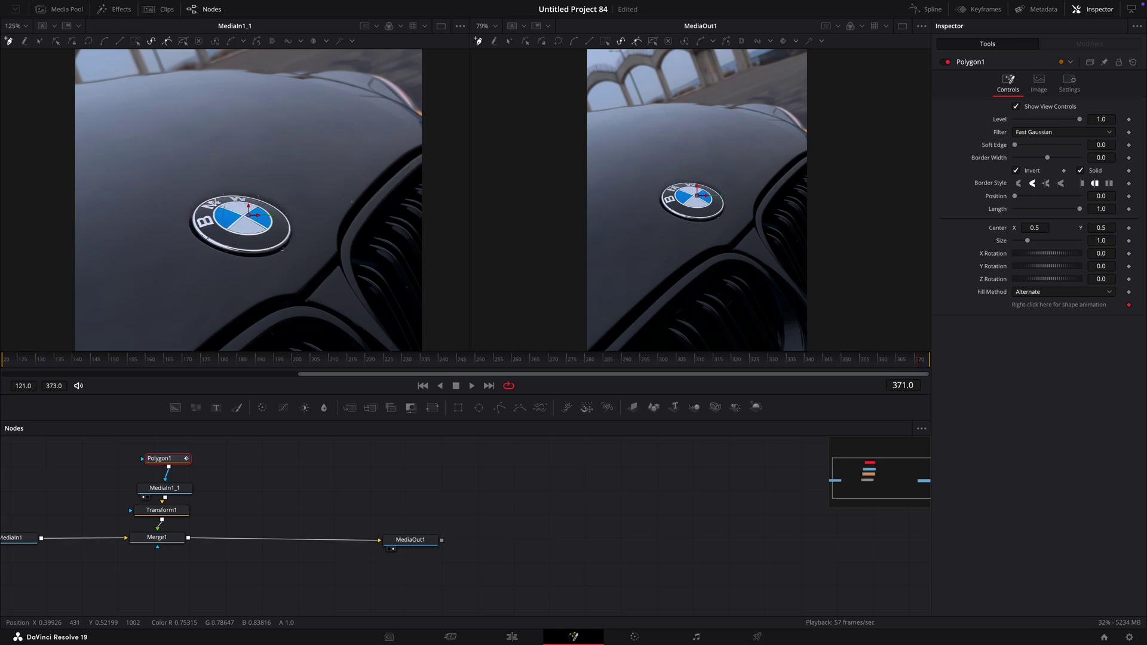
scroll(222, 203, up, 5)
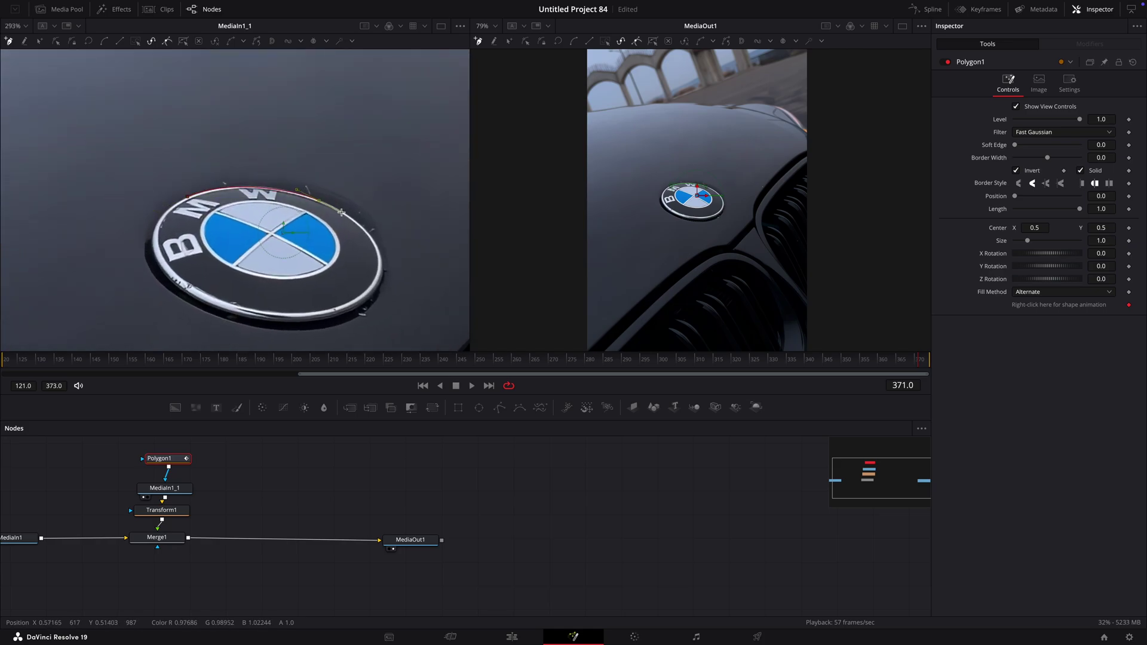
drag(186, 295, 204, 311)
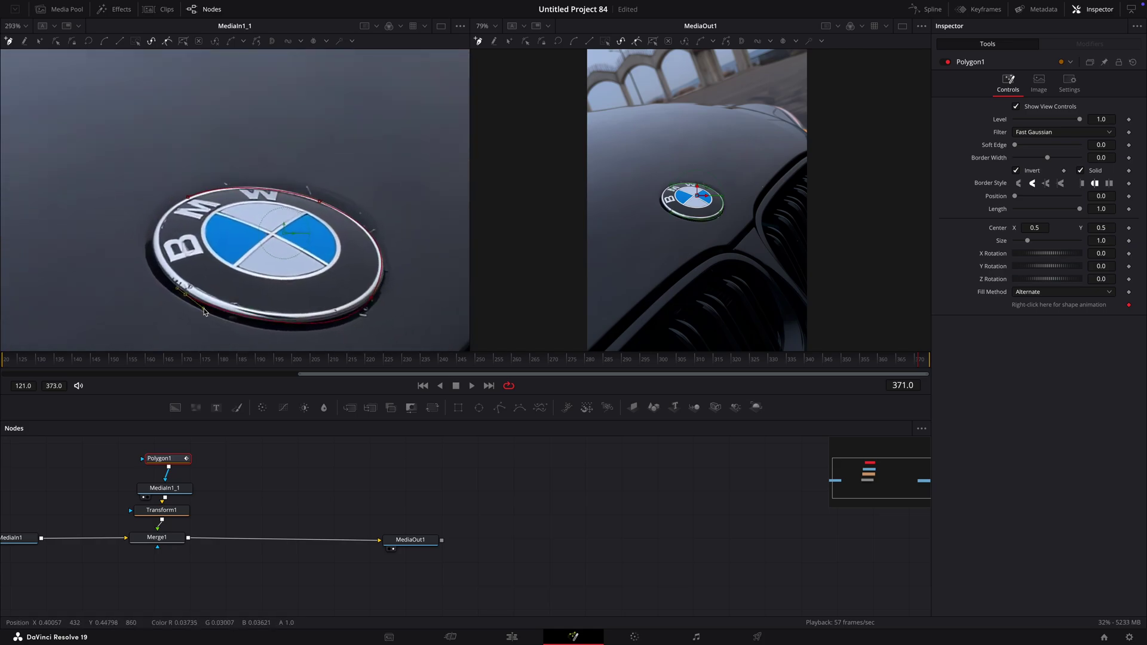
drag(180, 206, 134, 221)
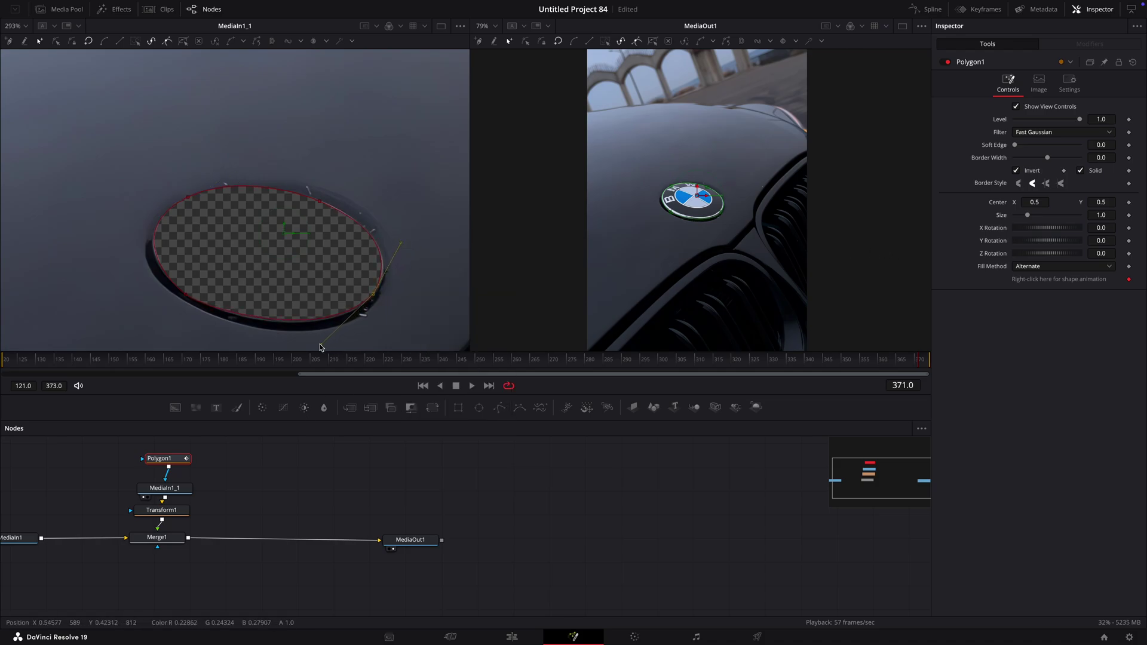
Step: At frame 343, reshape the Polygon1 mask to fit the BMW emblem's edge
scroll(263, 487, left, 3)
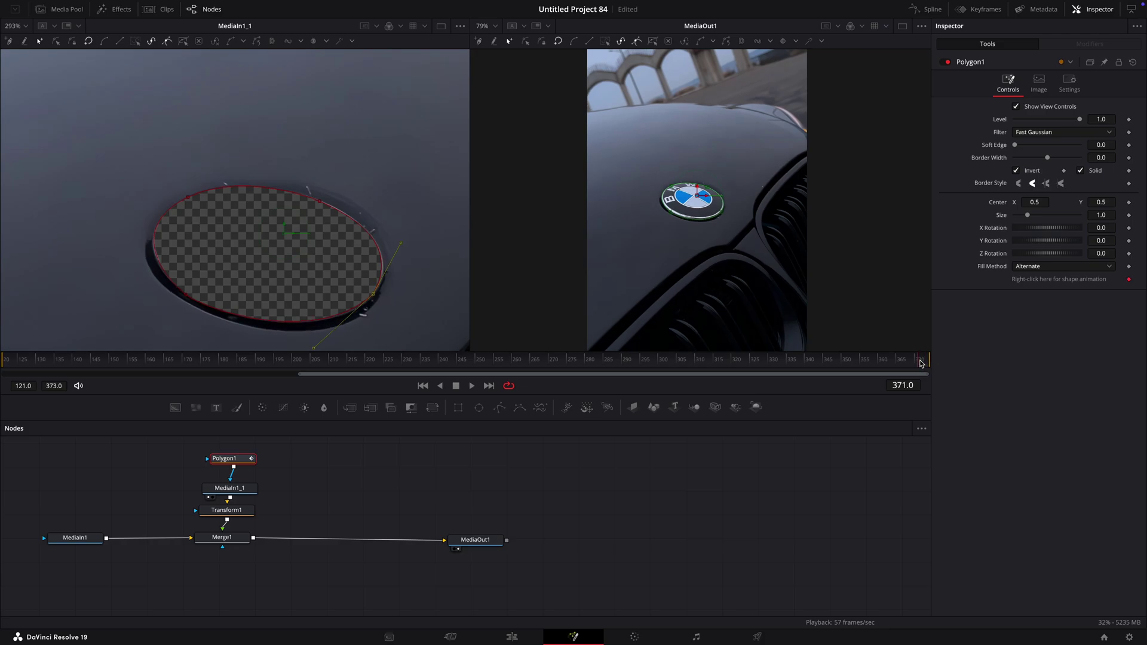
drag(920, 362, 819, 361)
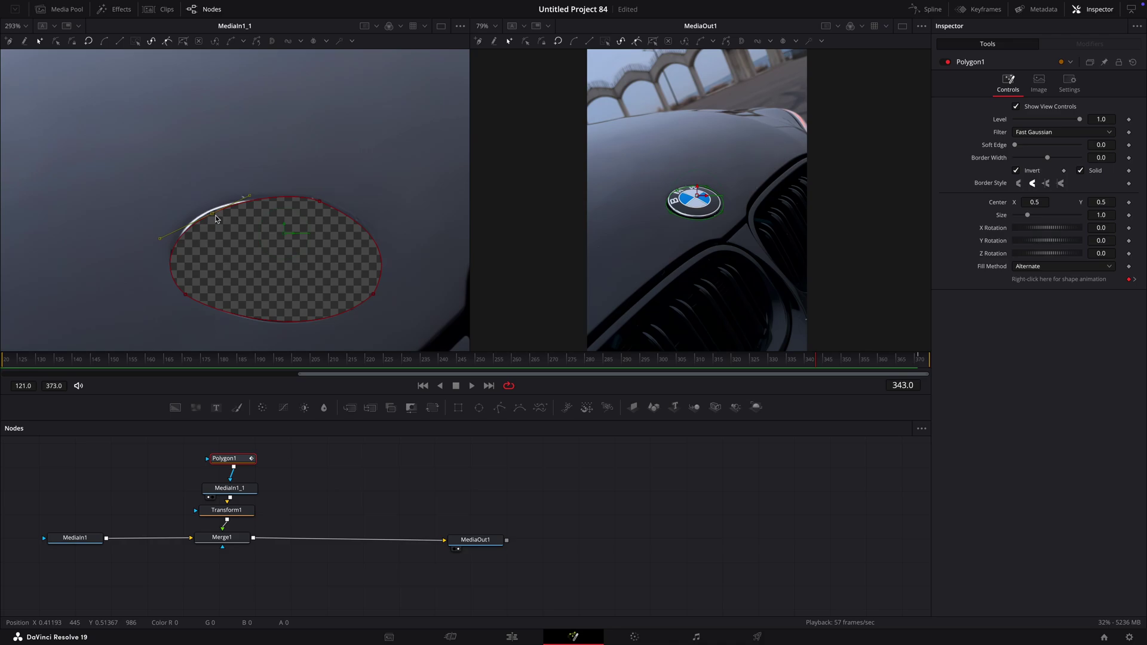
drag(214, 216, 217, 209)
drag(186, 295, 191, 283)
drag(374, 295, 363, 295)
drag(214, 302, 217, 305)
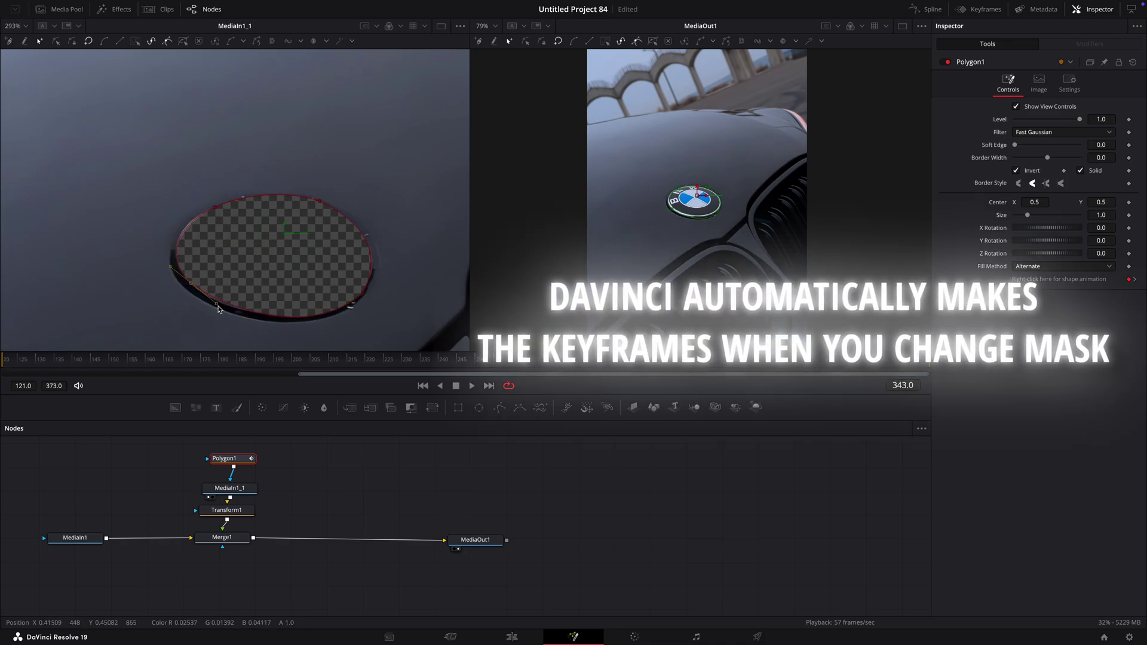
Step: At frame 312, refit the Polygon1 mask to the smaller emblem and check the mask animation by scrubbing and playback
click(706, 363)
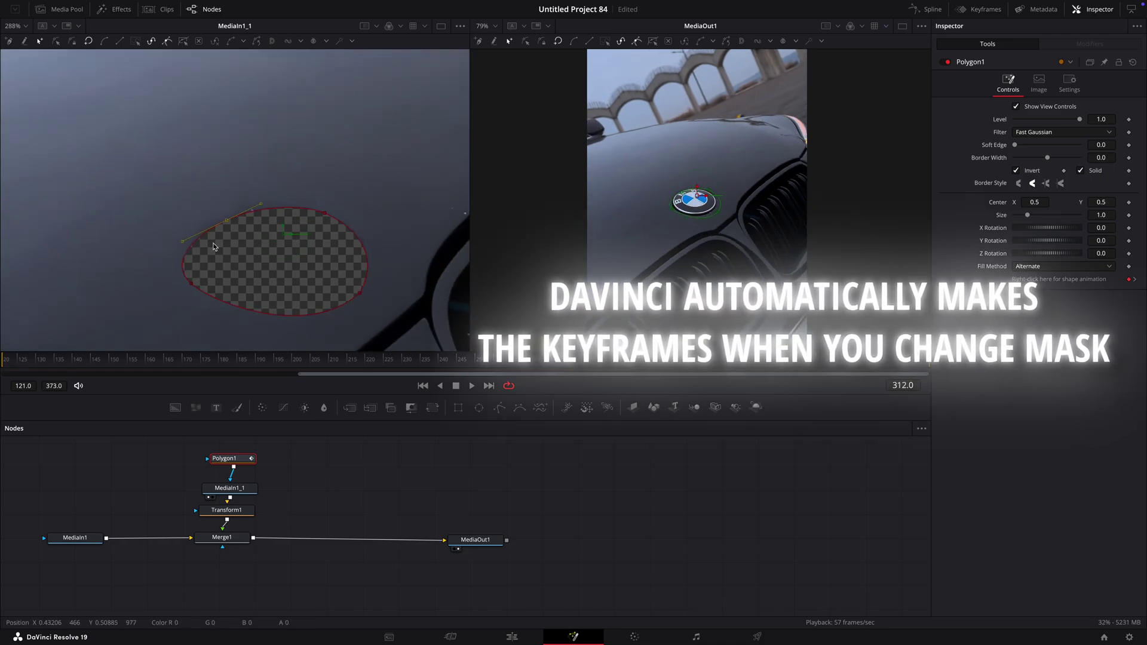
drag(191, 283, 201, 278)
drag(359, 292, 343, 285)
drag(325, 213, 316, 222)
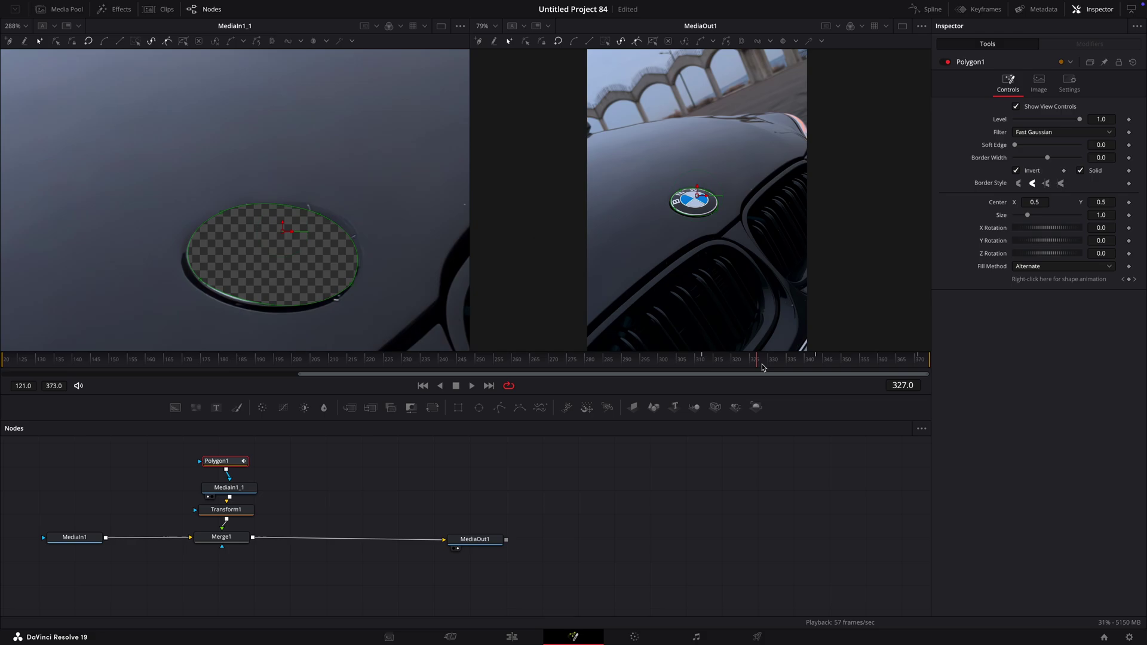
drag(763, 366, 702, 368)
key(space)
key(space)
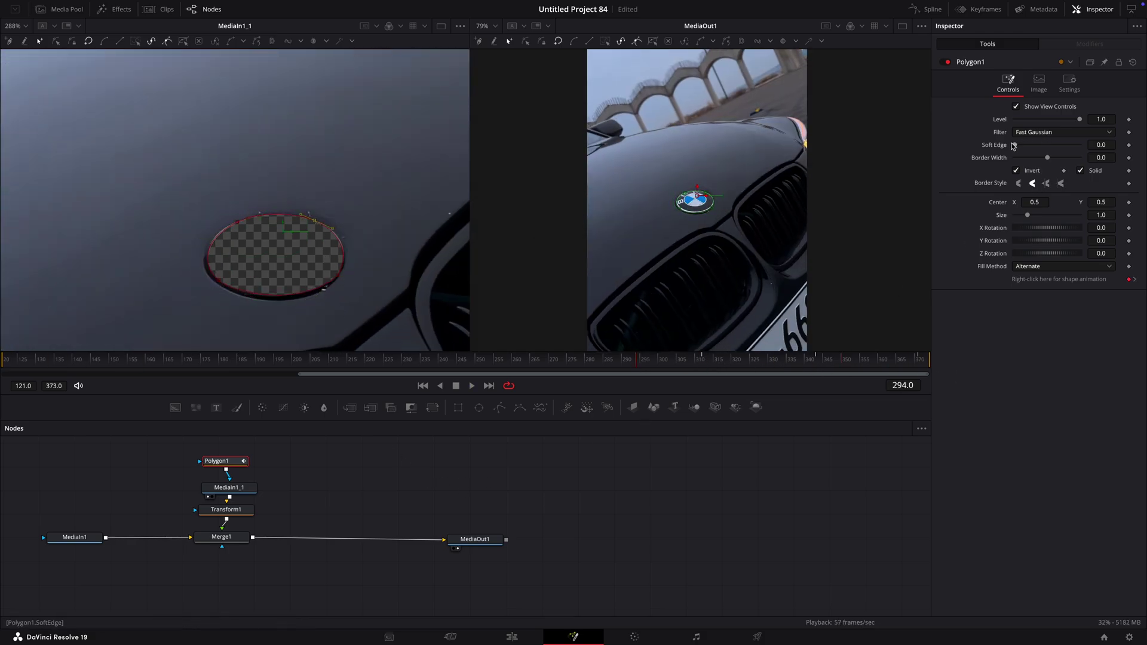
Step: Turn off Invert on Polygon1 to isolate the emblem and give the mask a very slight soft edge
click(1015, 171)
drag(1014, 146, 1019, 146)
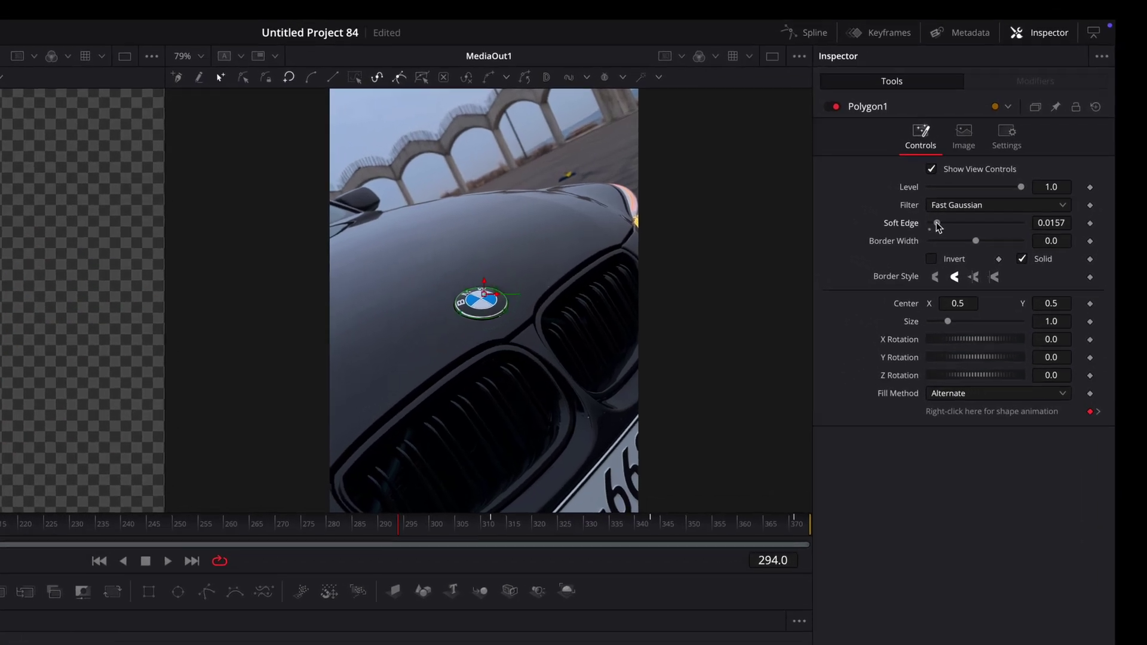
drag(937, 224, 931, 224)
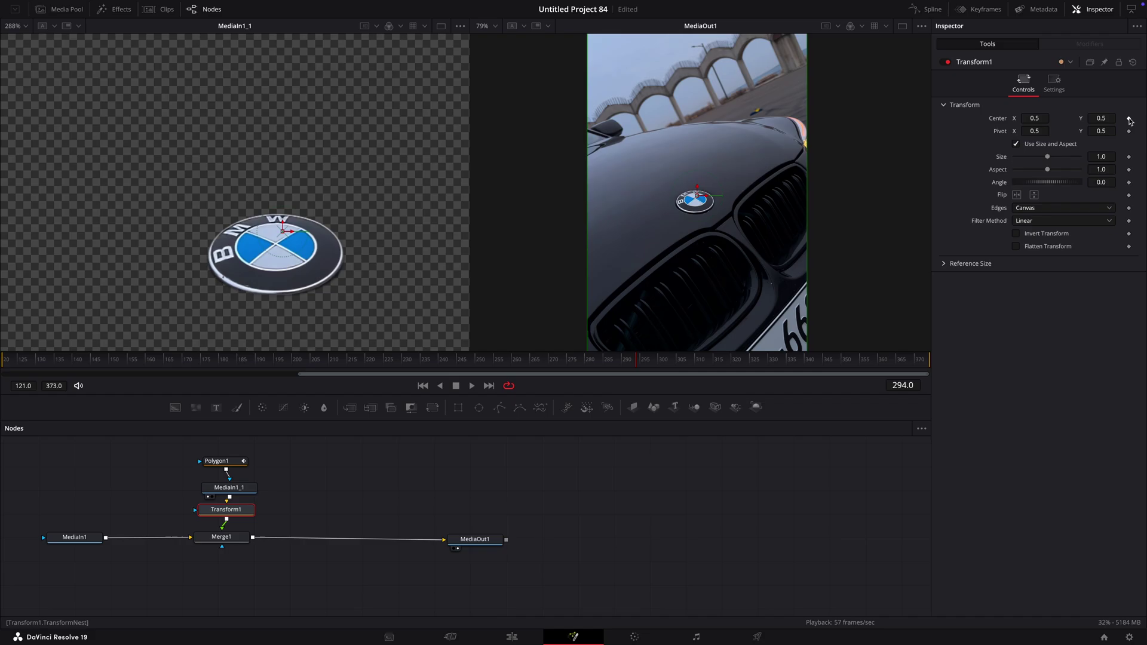
Step: Keyframe Transform1's center at frame 294 and duplicate the polygon, media, transform and merge branch twice, inserting both merges before MediaOut1
click(1129, 119)
drag(165, 564, 263, 441)
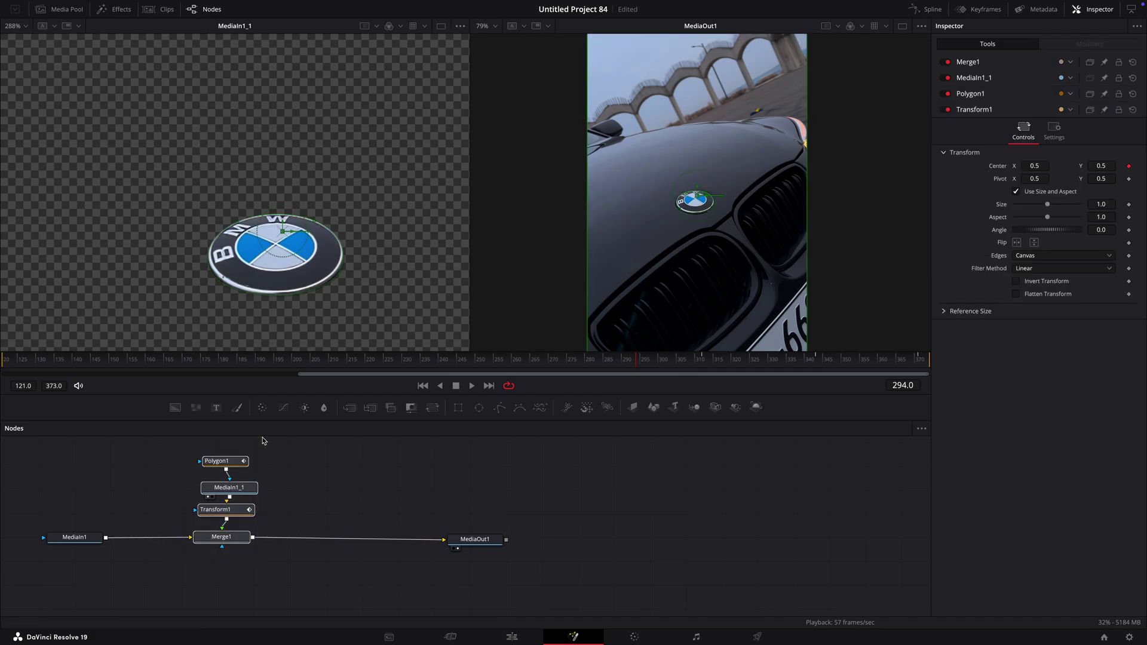
click(305, 481)
key(super+v)
drag(306, 480, 310, 539)
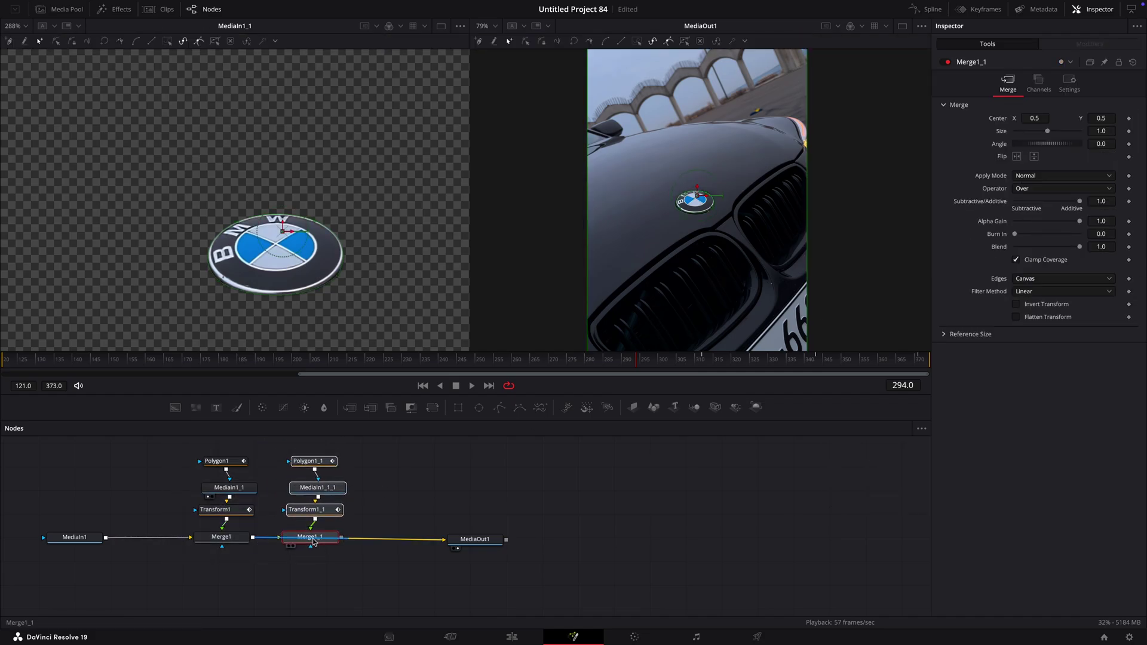
click(393, 507)
key(ctrl+v)
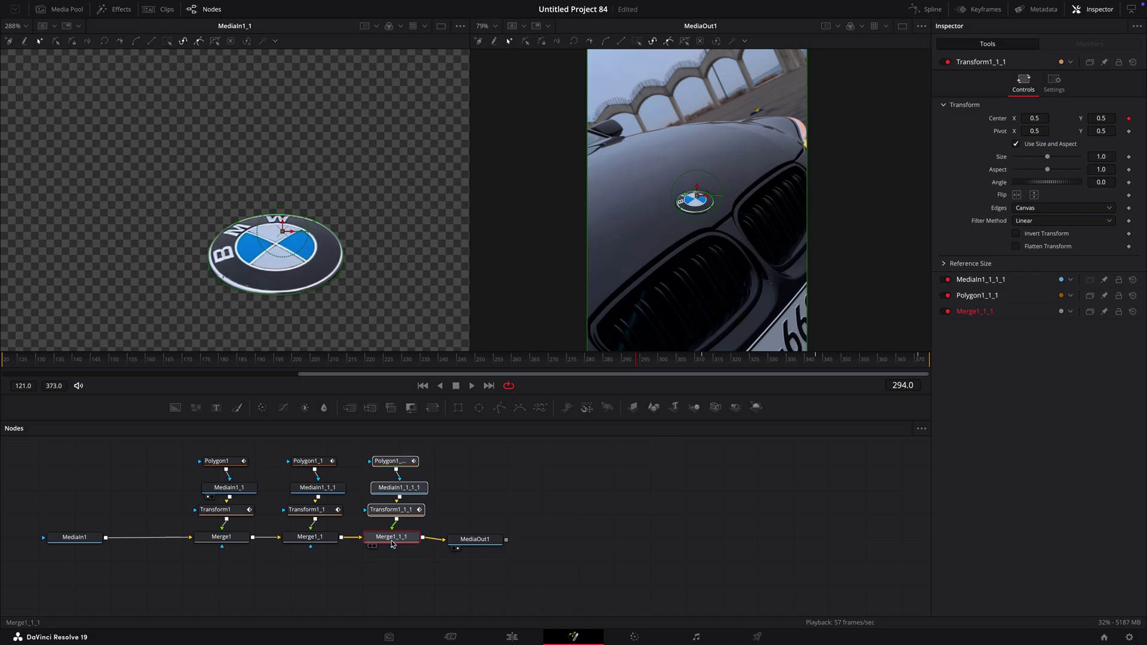
Step: At frame 373, keyframe the center X of Transform1_1 at 0.79 and of Transform1 at 0.188, spreading emblem copies to both sides
click(322, 513)
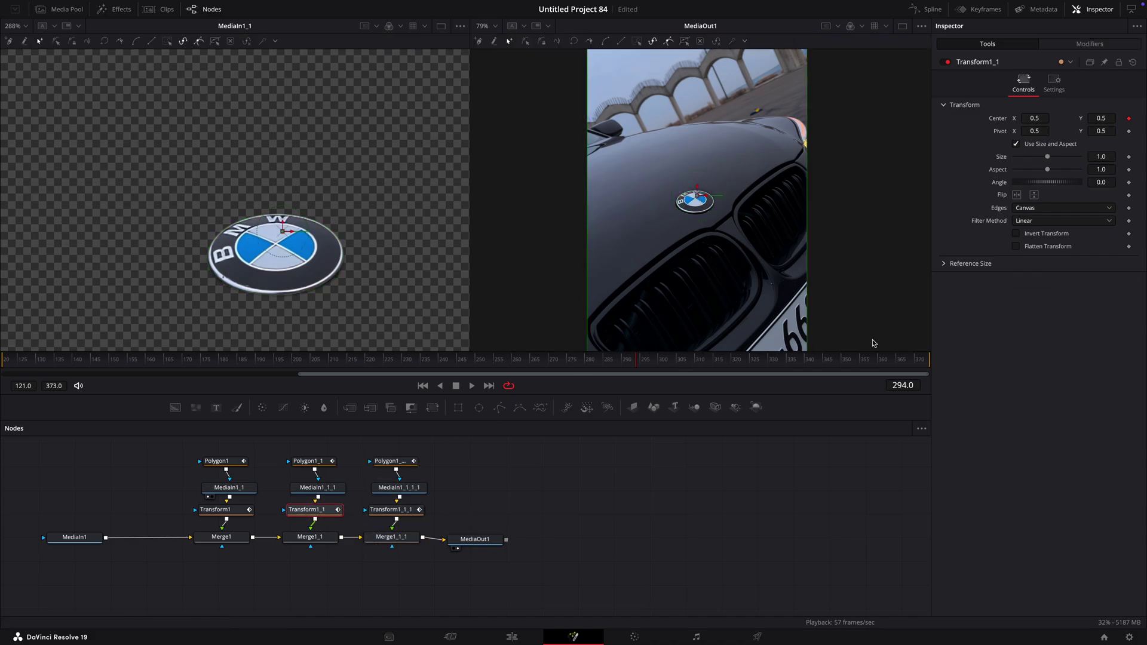
key(space)
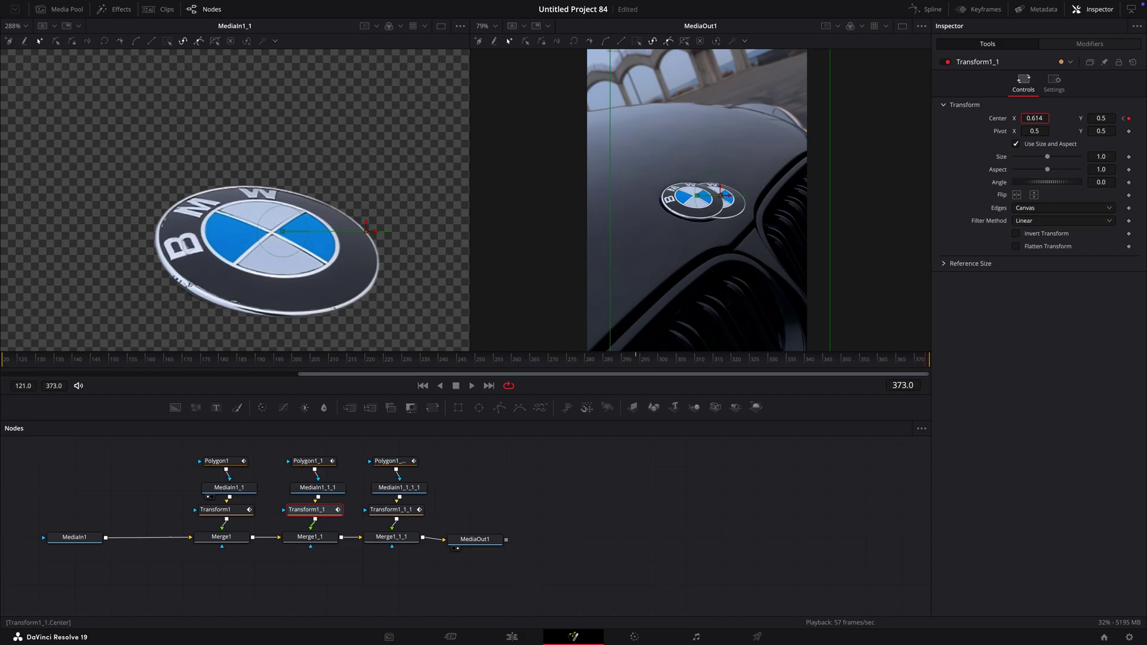
drag(1034, 118, 1134, 119)
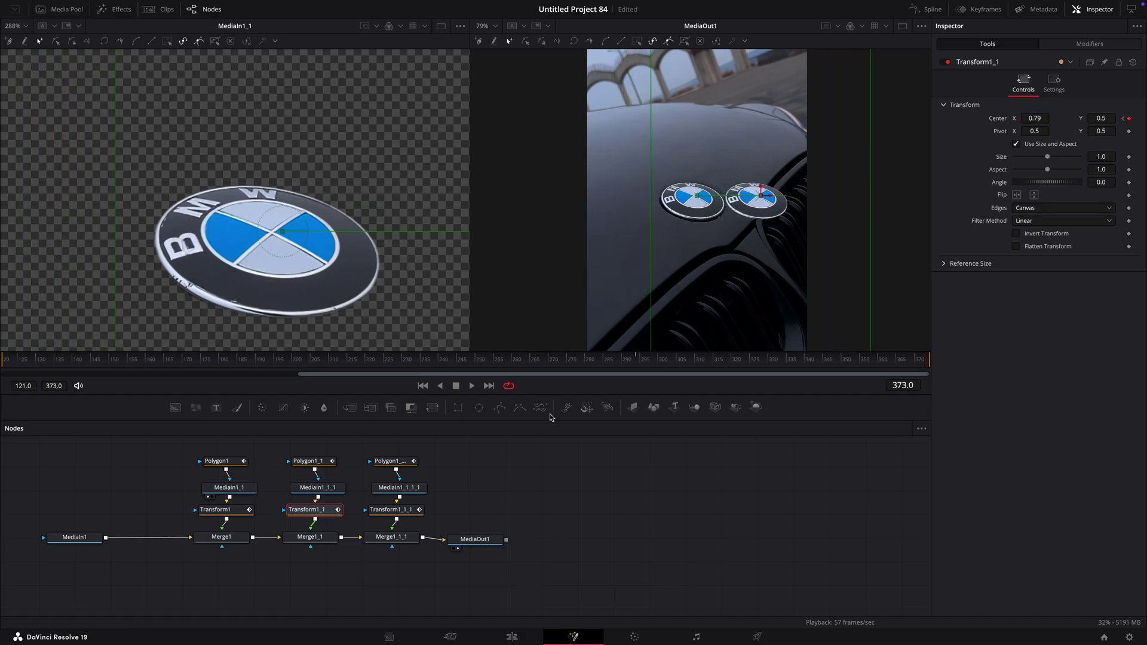
click(242, 512)
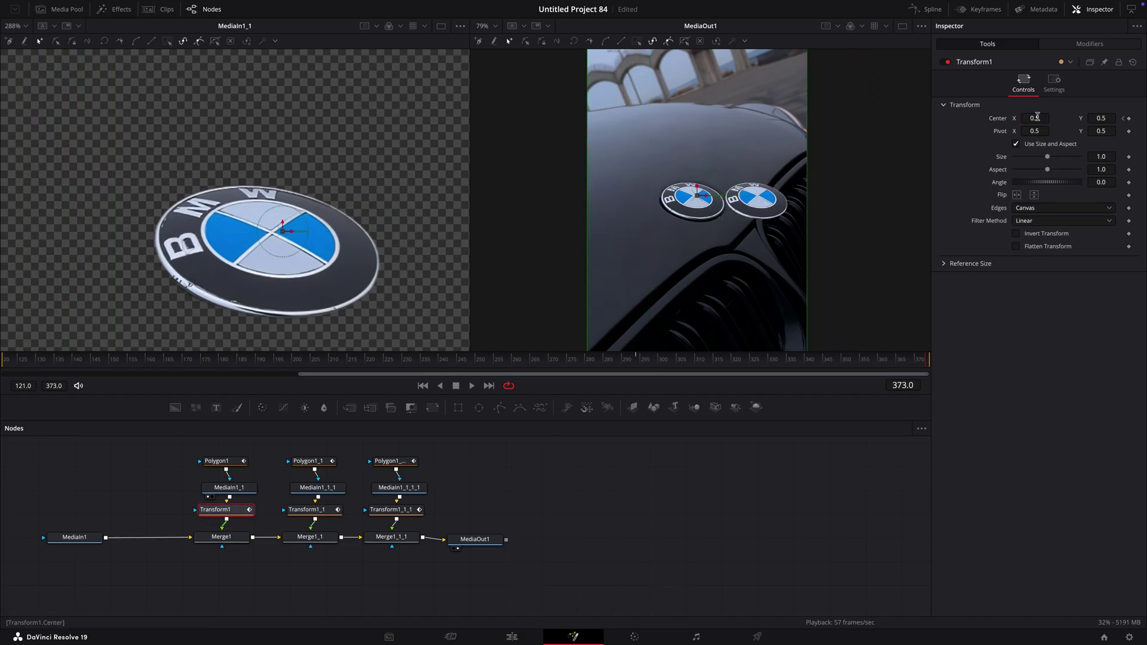
drag(1037, 117, 874, 113)
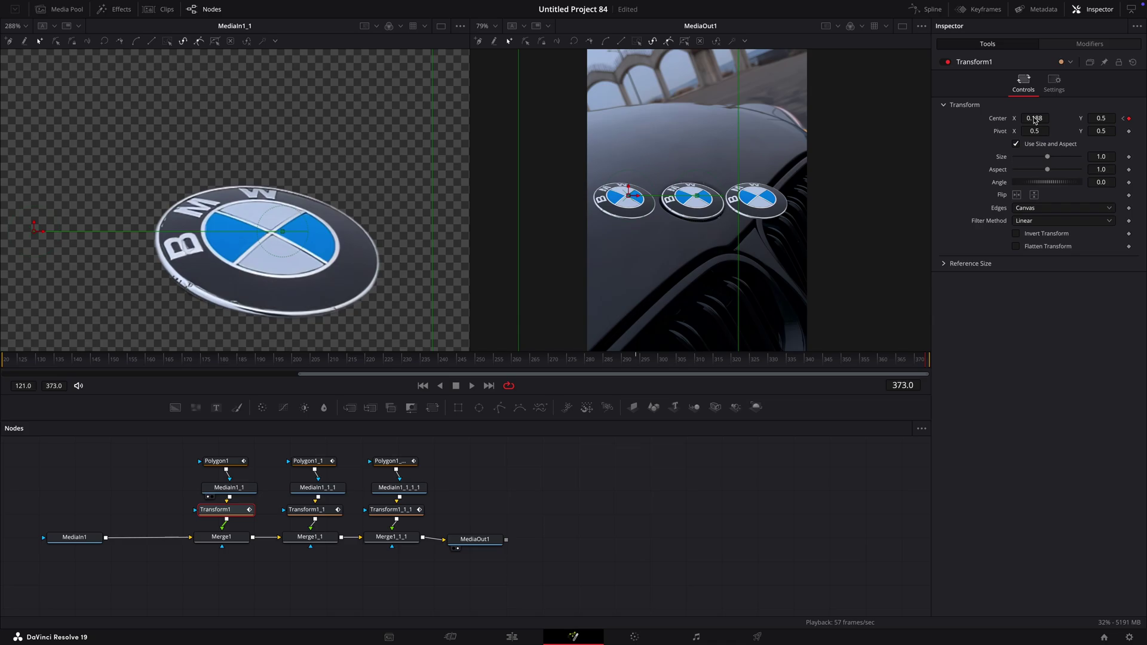
Step: Move the first two emblem branches (polygon, media and transform nodes) further above Merge1 and Merge1_1 to free up space
key(space)
drag(459, 505, 179, 475)
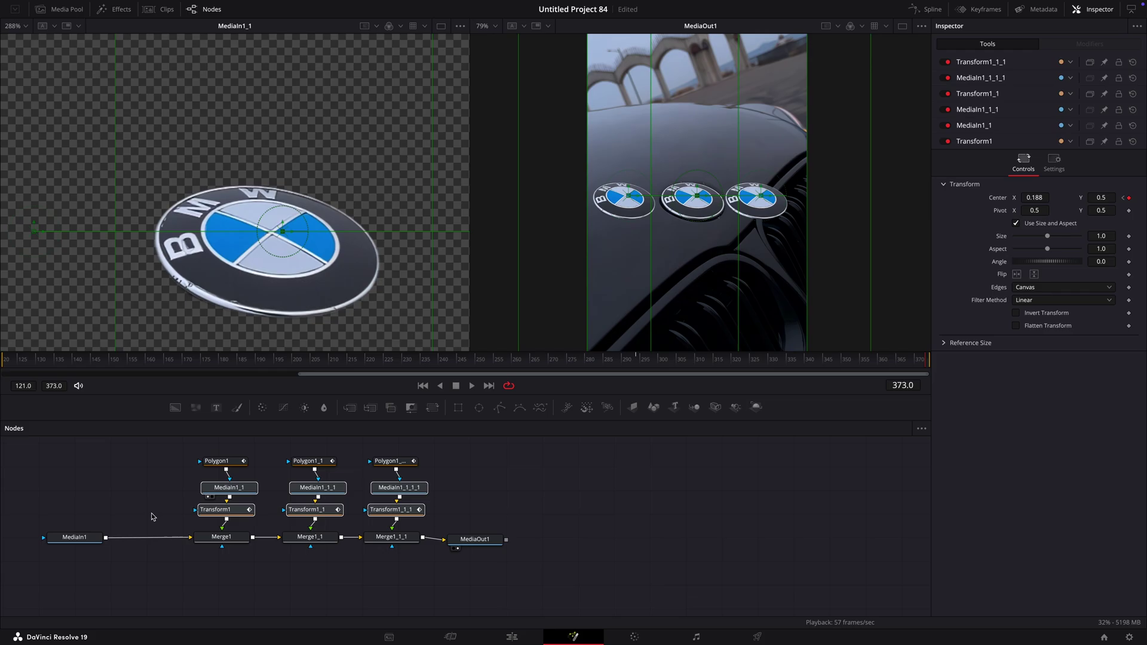
drag(153, 517, 355, 452)
drag(315, 511, 311, 482)
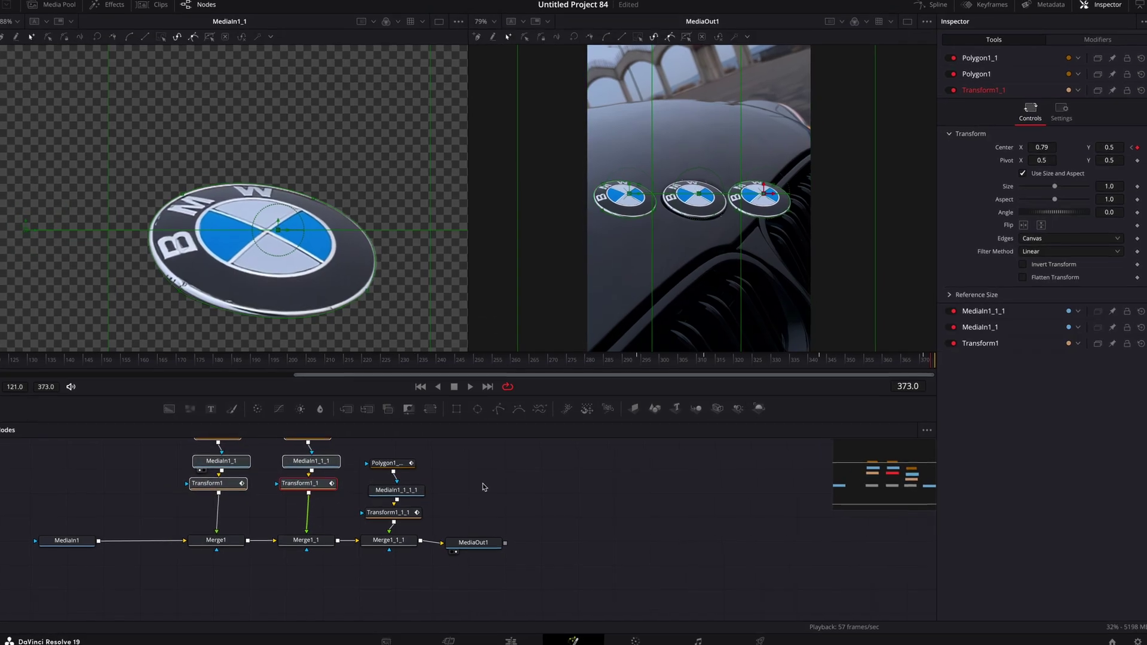
Step: Insert an Edge Detect node between Transform1 and Merge1
click(227, 484)
key(shift+space)
text(transf)
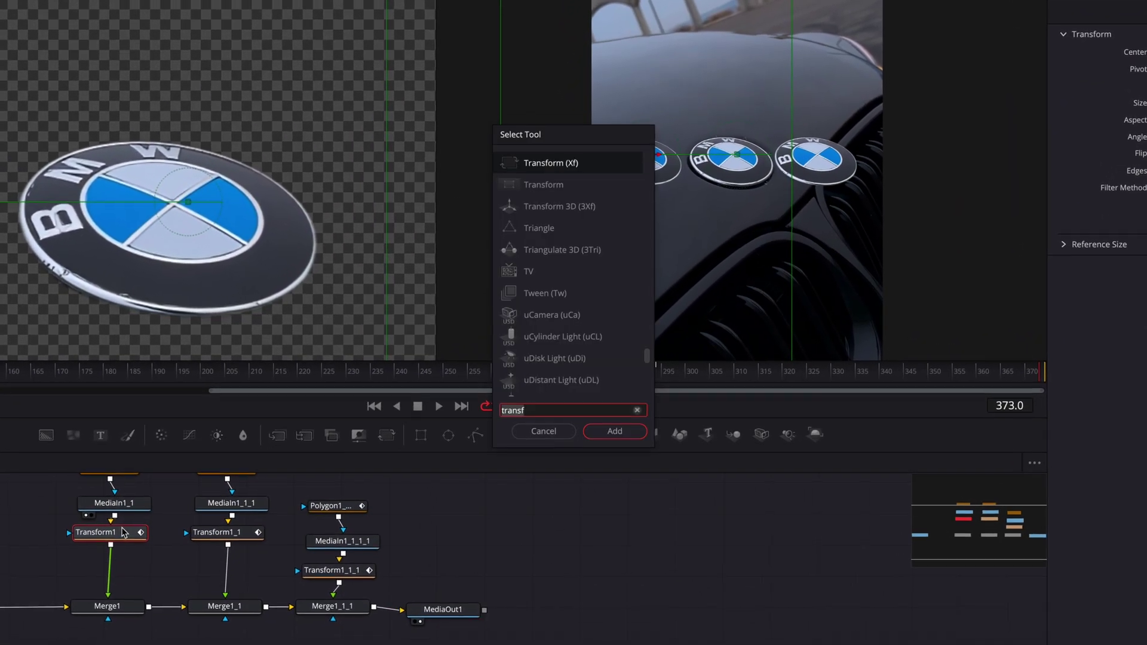
key(BackSpace)
key(BackSpace)
key(BackSpace)
key(BackSpace)
key(BackSpace)
key(BackSpace)
text(edge)
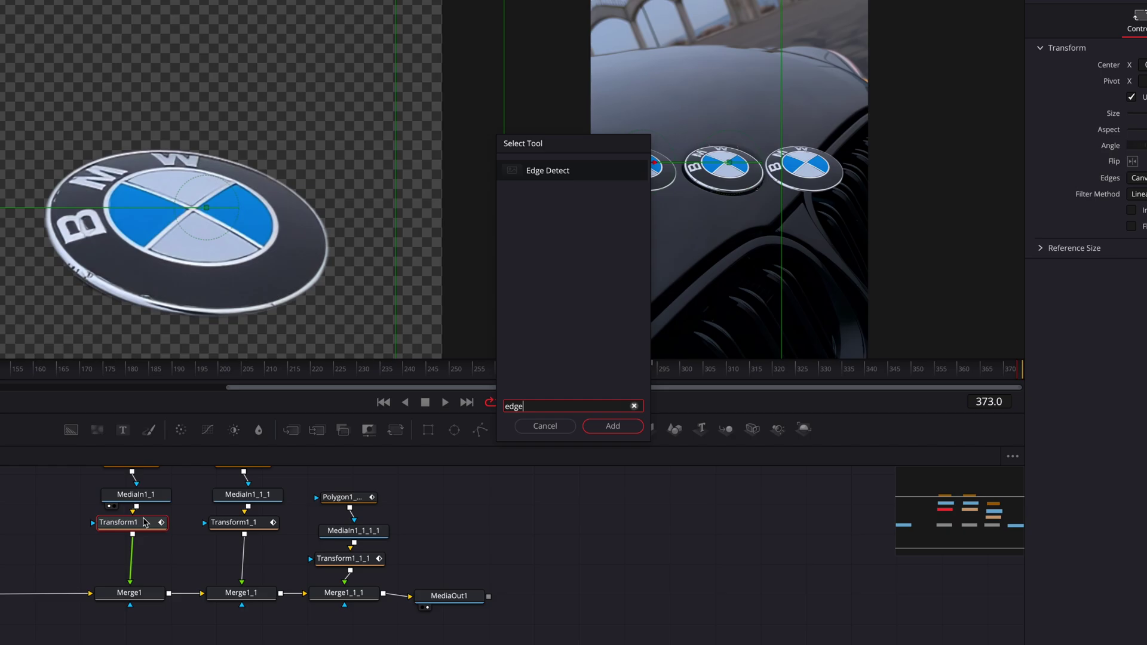
key(Return)
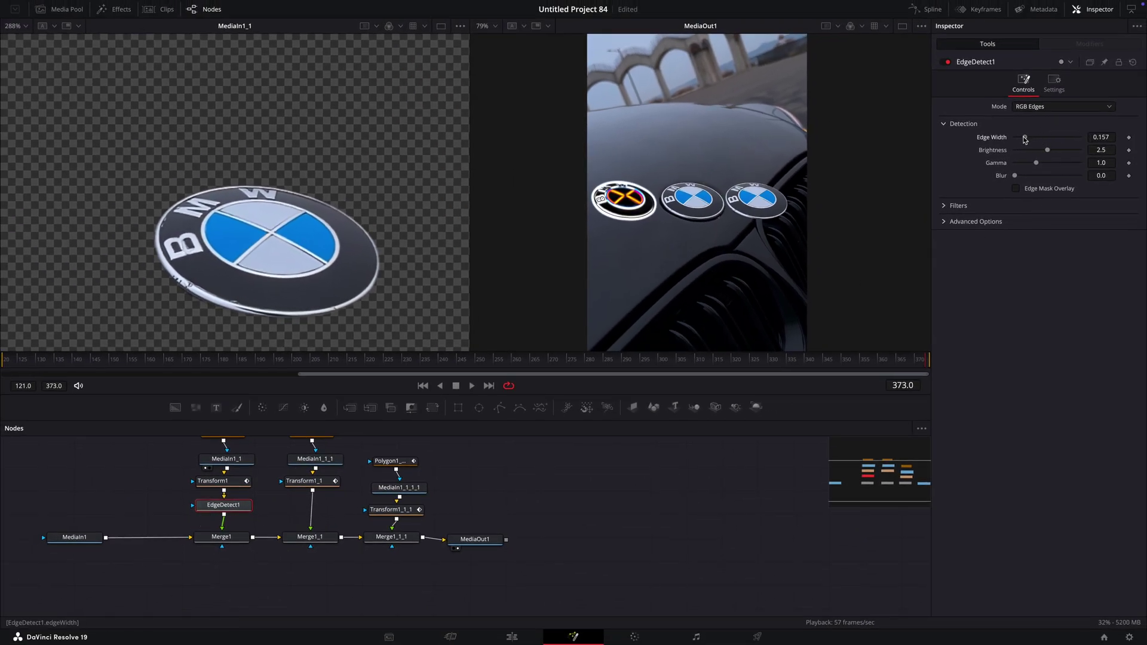
Step: Set EdgeDetect1's edge width to 0.071 and its mode to Grayscale Edges
drag(1024, 139, 1020, 138)
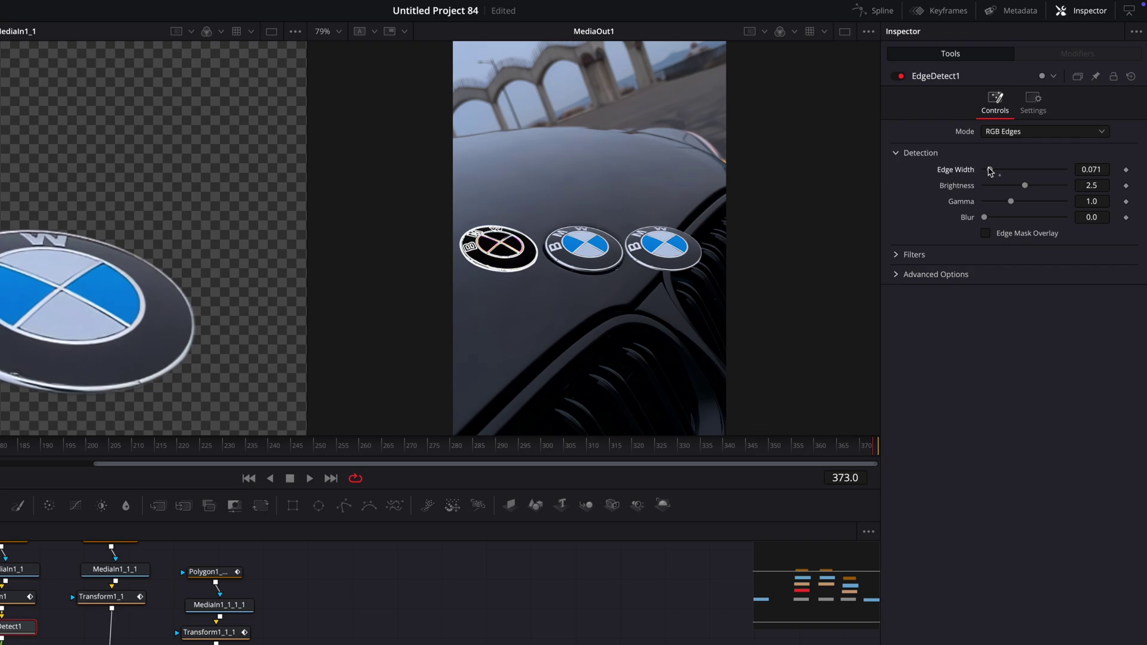
click(1017, 133)
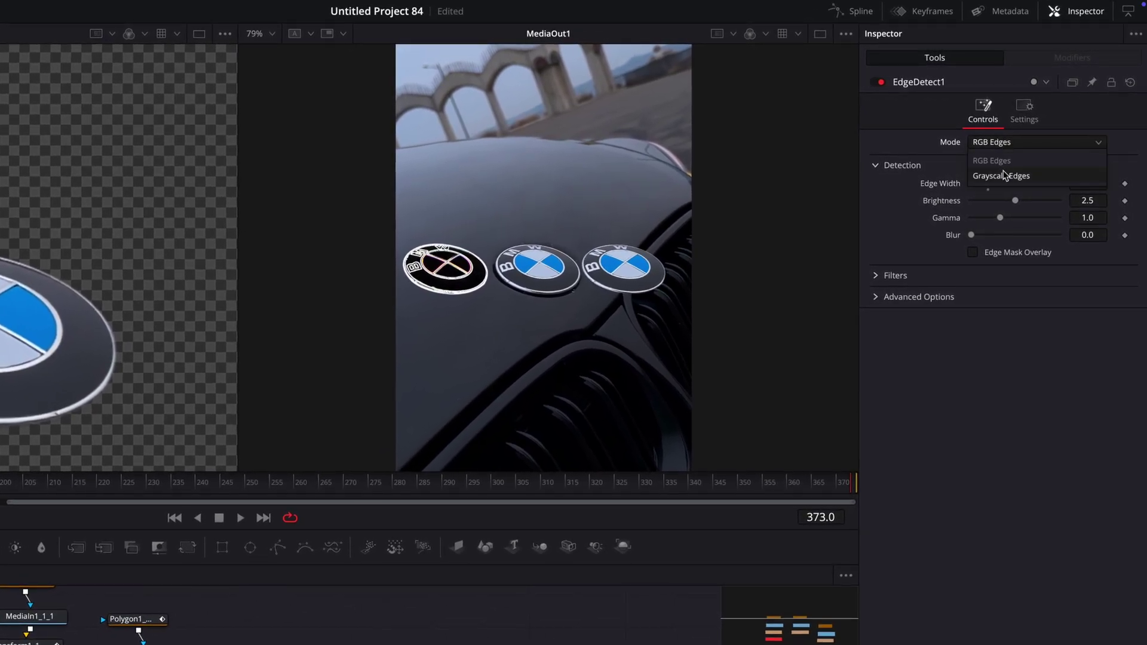
click(1005, 175)
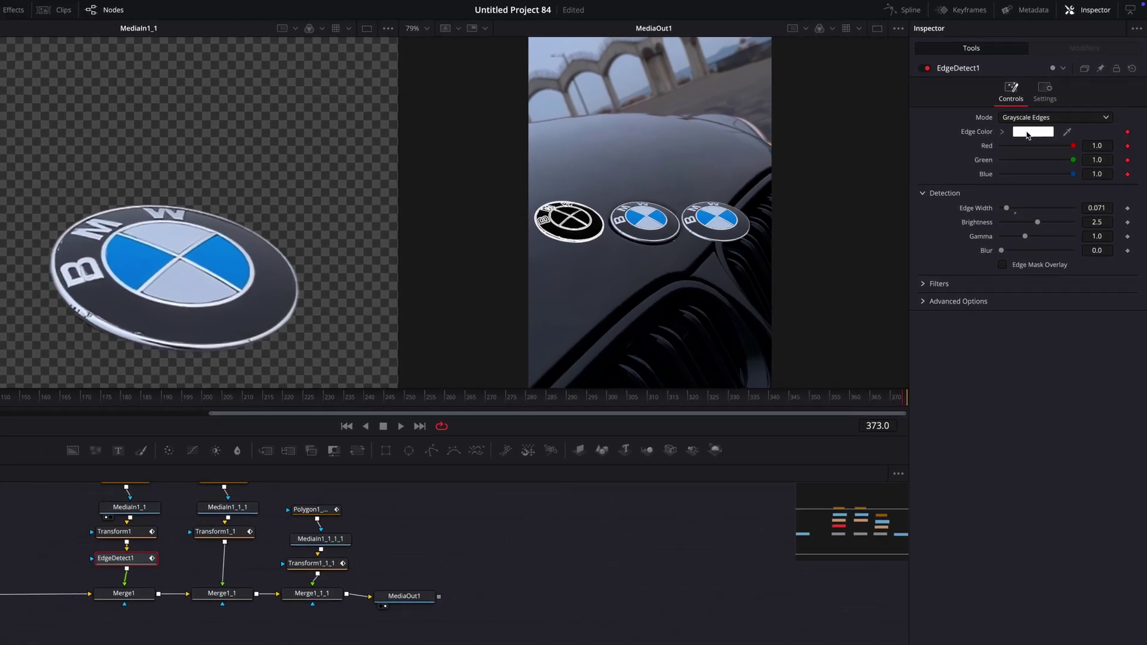
Step: Keyframe EdgeDetect1's edge color as yellow at frame 373 and cyan at frame 292
click(1028, 136)
click(109, 473)
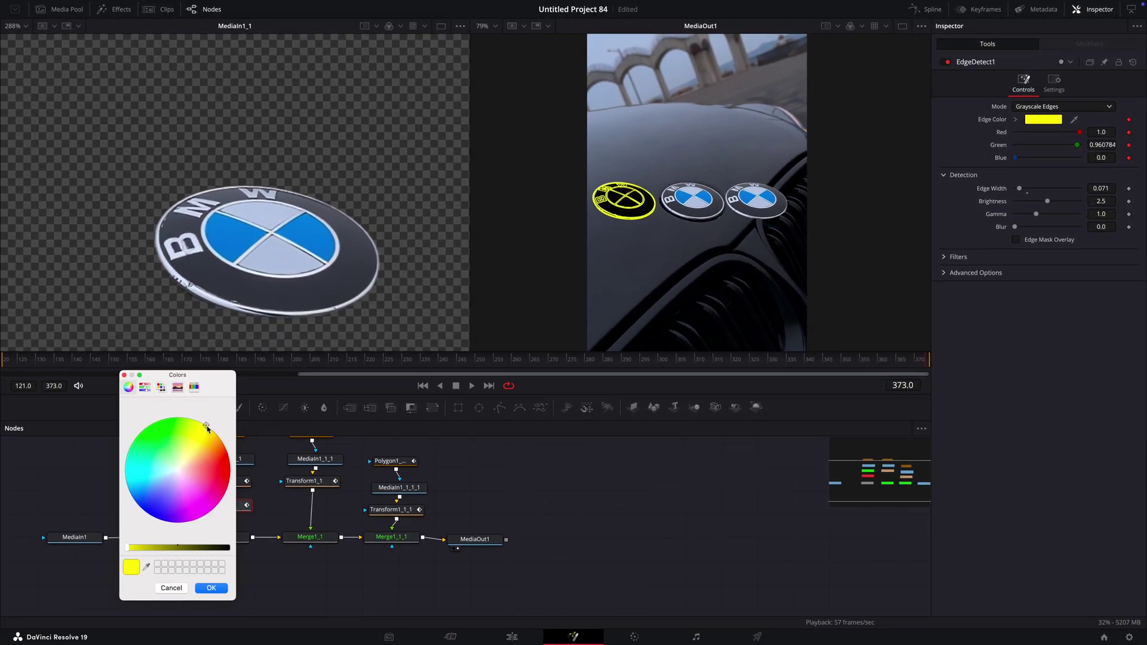
click(212, 588)
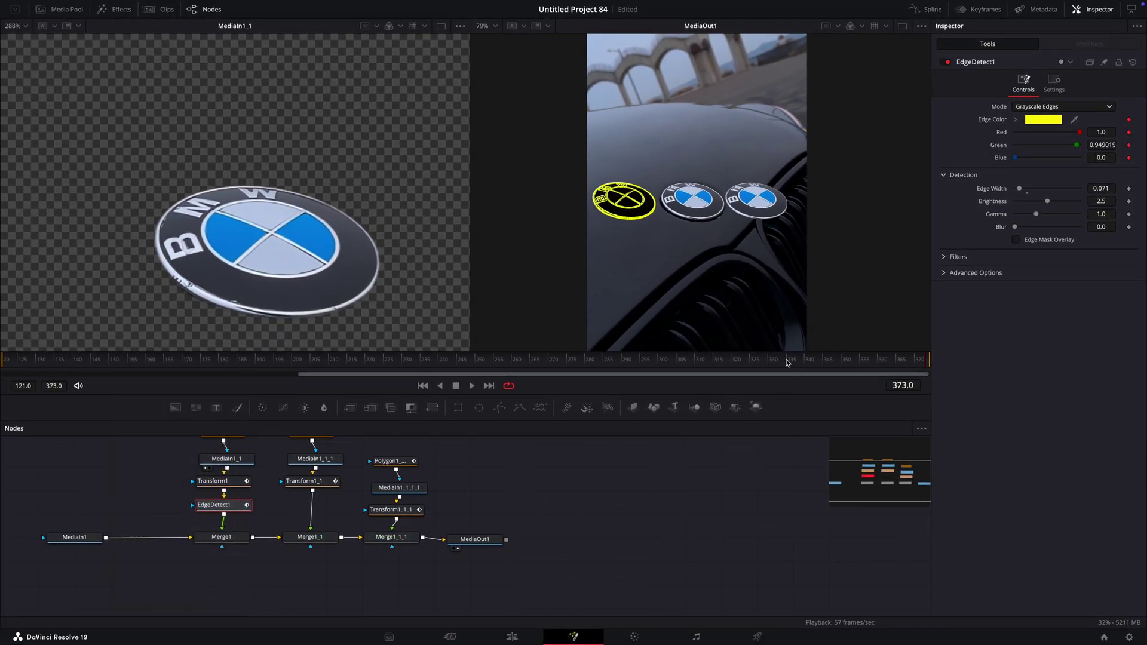
drag(787, 363, 628, 360)
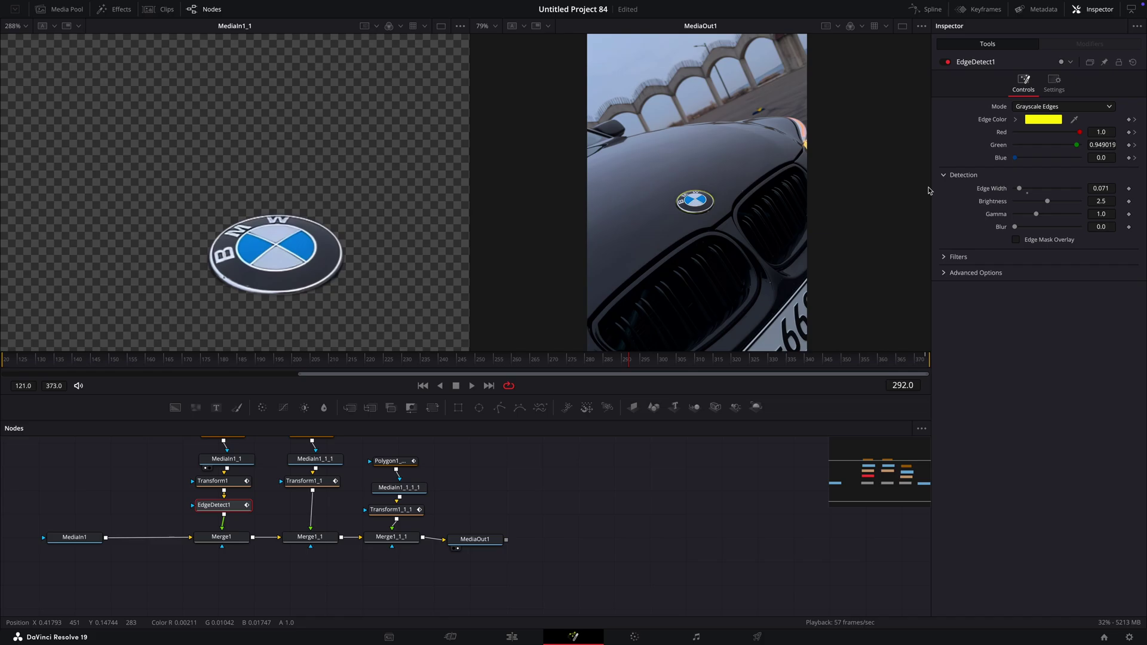
click(1057, 122)
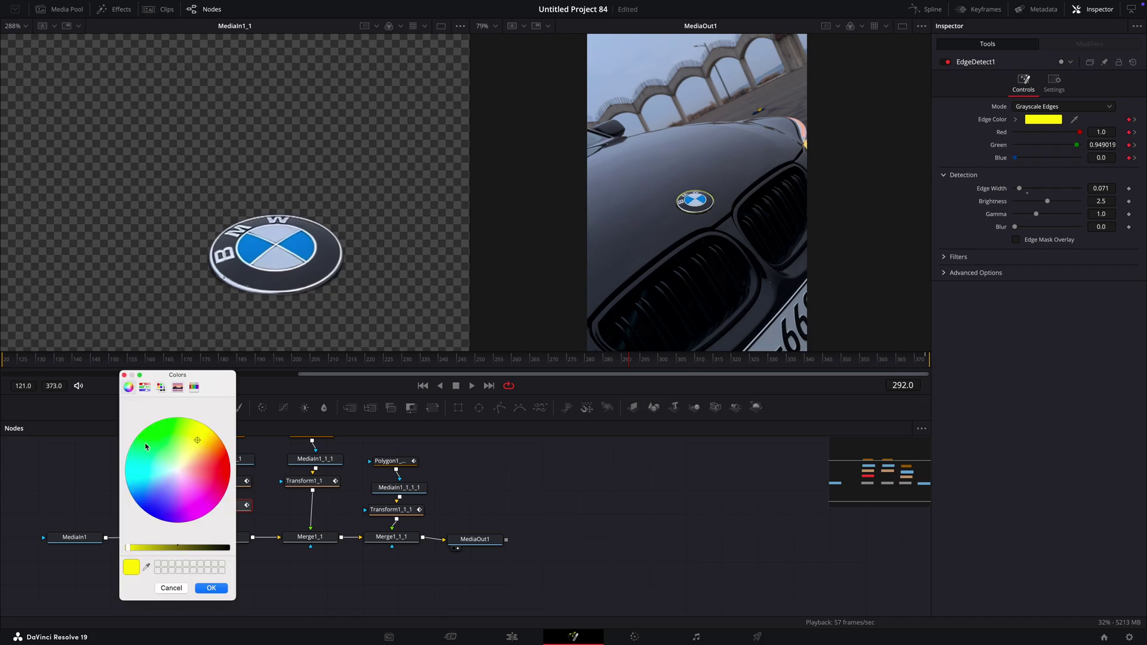
click(200, 589)
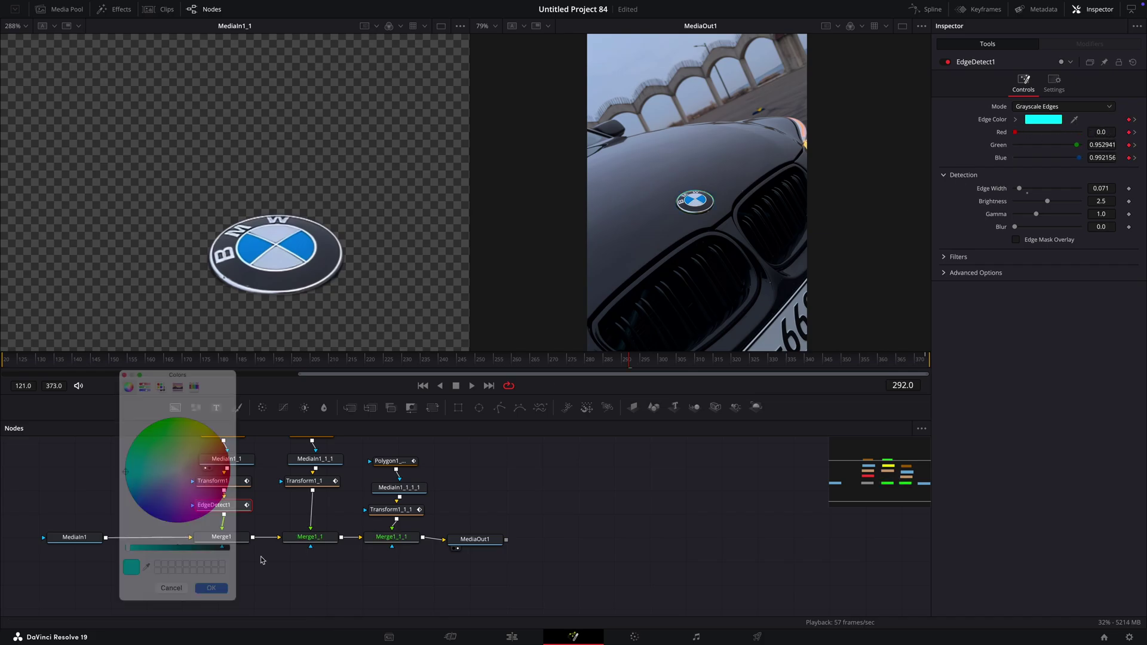
Step: Give EdgeDetect1 a blur of 0.142 and paste a copy of the node after Transform1_1
click(797, 361)
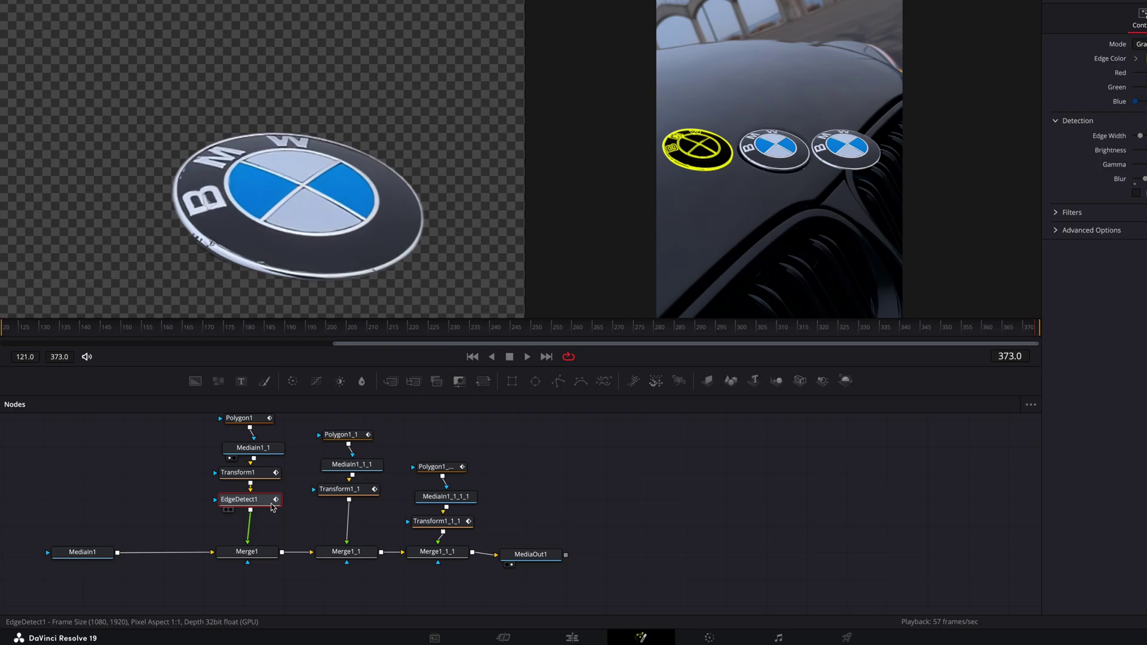
click(326, 475)
key(ctrl+v)
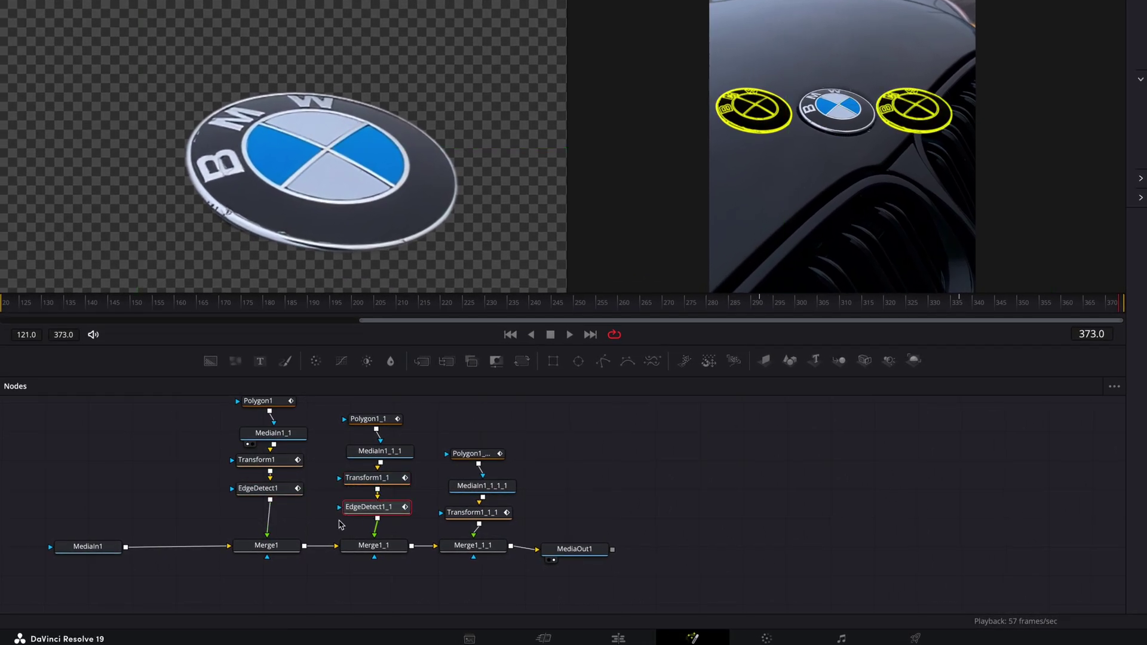
Step: Add a Glow node after EdgeDetect1 and paste a copy of it after EdgeDetect1_1
click(278, 490)
key(shift+space)
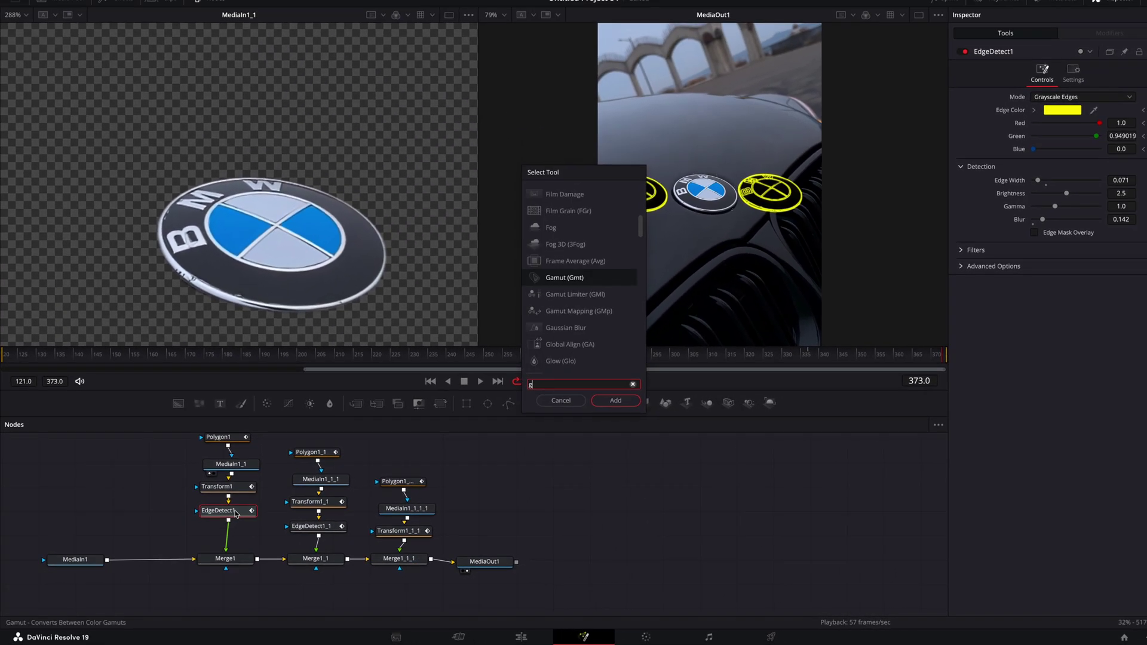
text(glow)
key(Return)
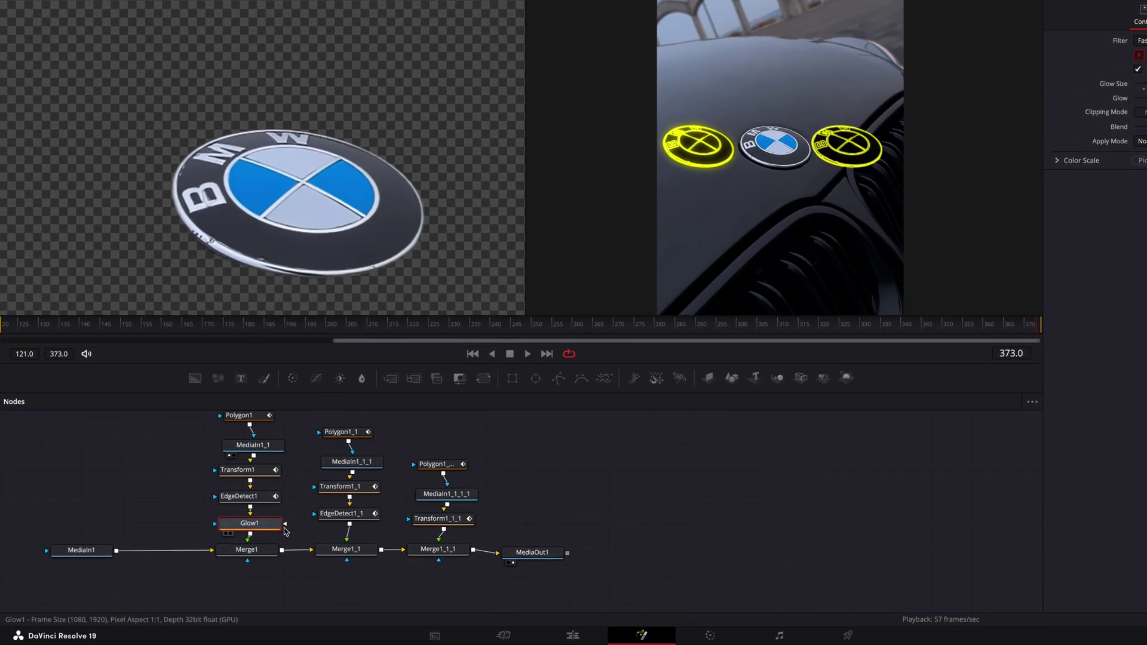
click(353, 515)
key(ctrl+v)
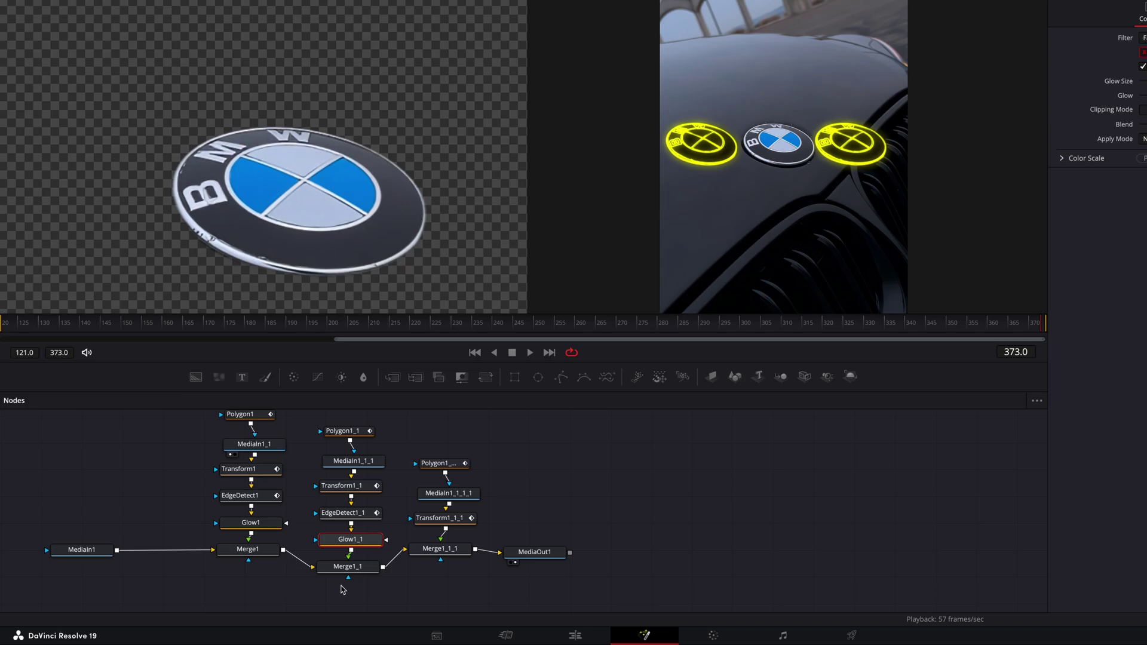
Step: Move the whole second branch up, including Merge1_1, to line it up with the first branch
drag(342, 589, 365, 421)
drag(353, 566, 353, 548)
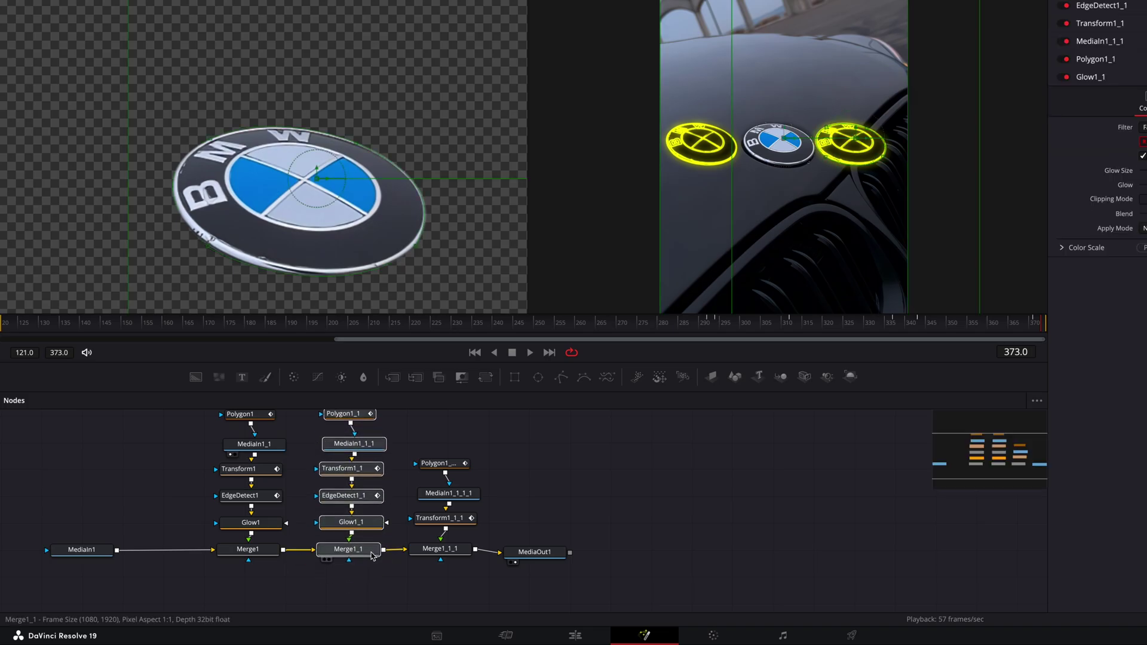
click(616, 495)
Step: Fade in the second emblem copy by keyframing Merge1_1's Blend at frame 294 and at 1.0 about a dozen frames further on
drag(1035, 329, 639, 346)
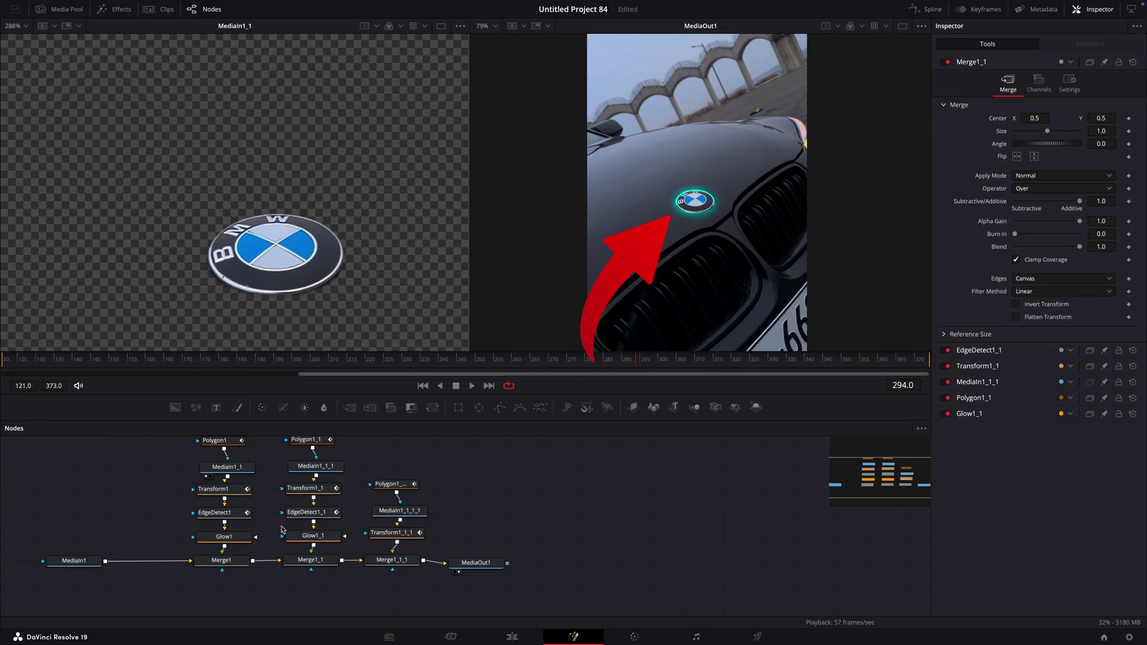
click(310, 575)
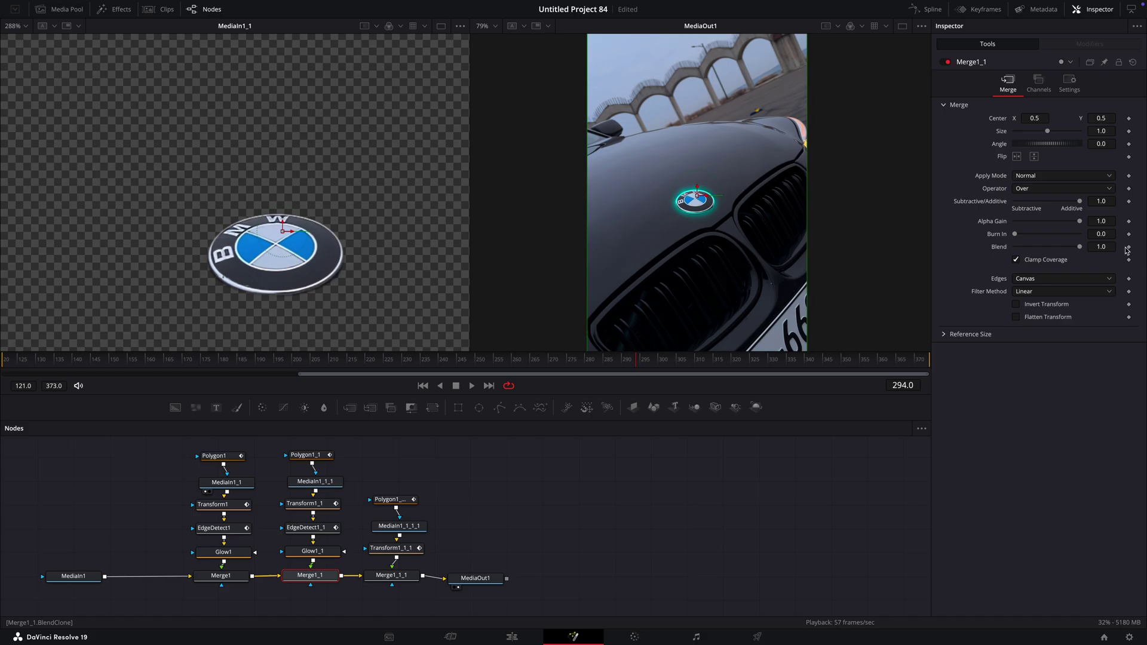
drag(636, 370, 701, 353)
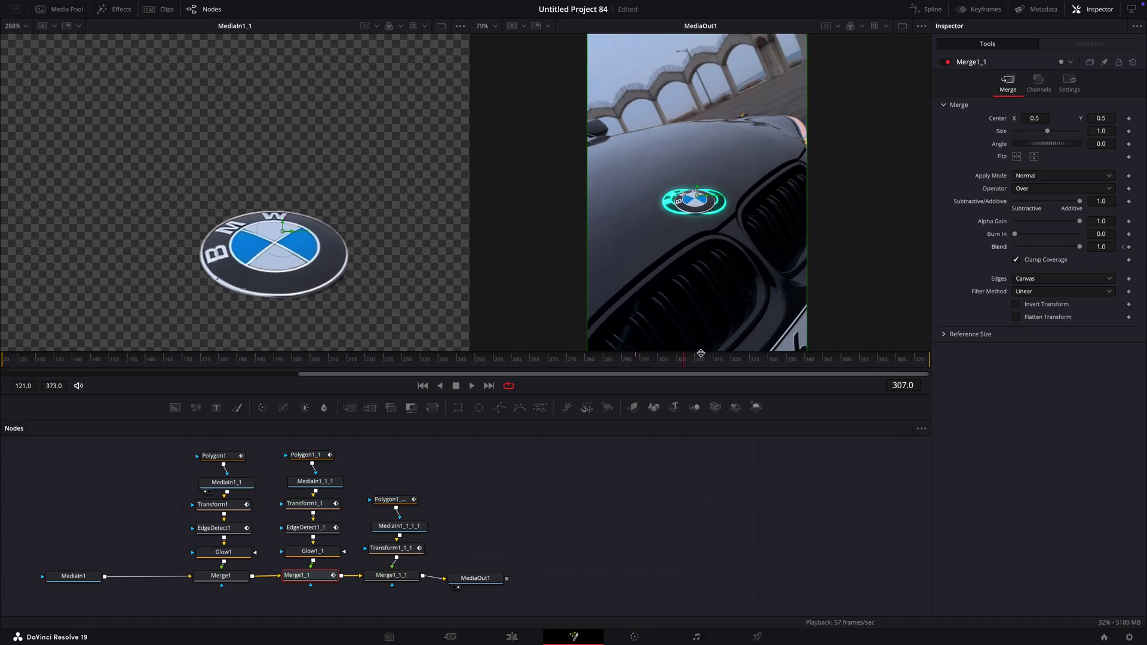
click(1125, 247)
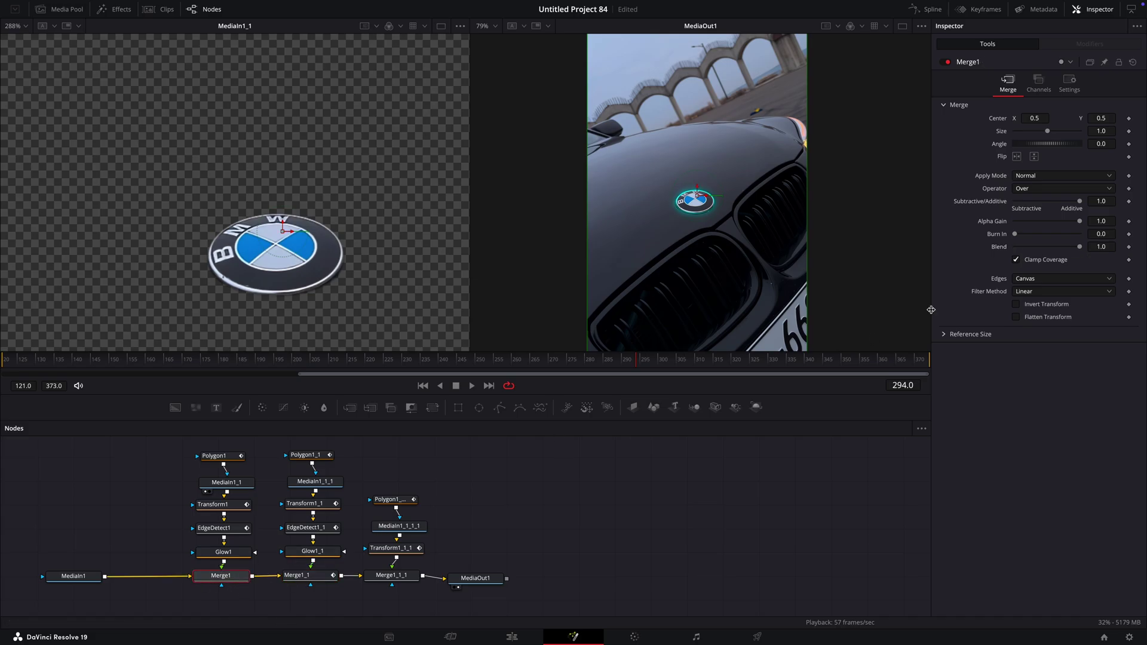
Step: Fade in the first emblem copy by keyframing Merge1's Blend at frame 294 and at 1.0 on frame 306, then scrub through the effect
drag(670, 368, 685, 367)
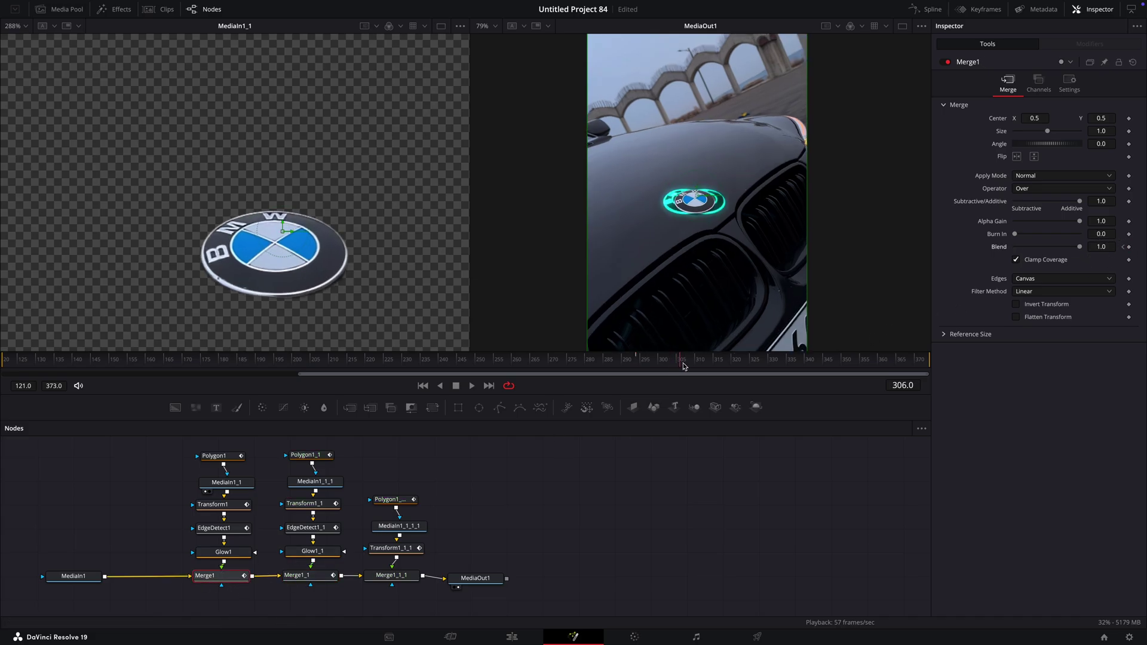
click(1125, 247)
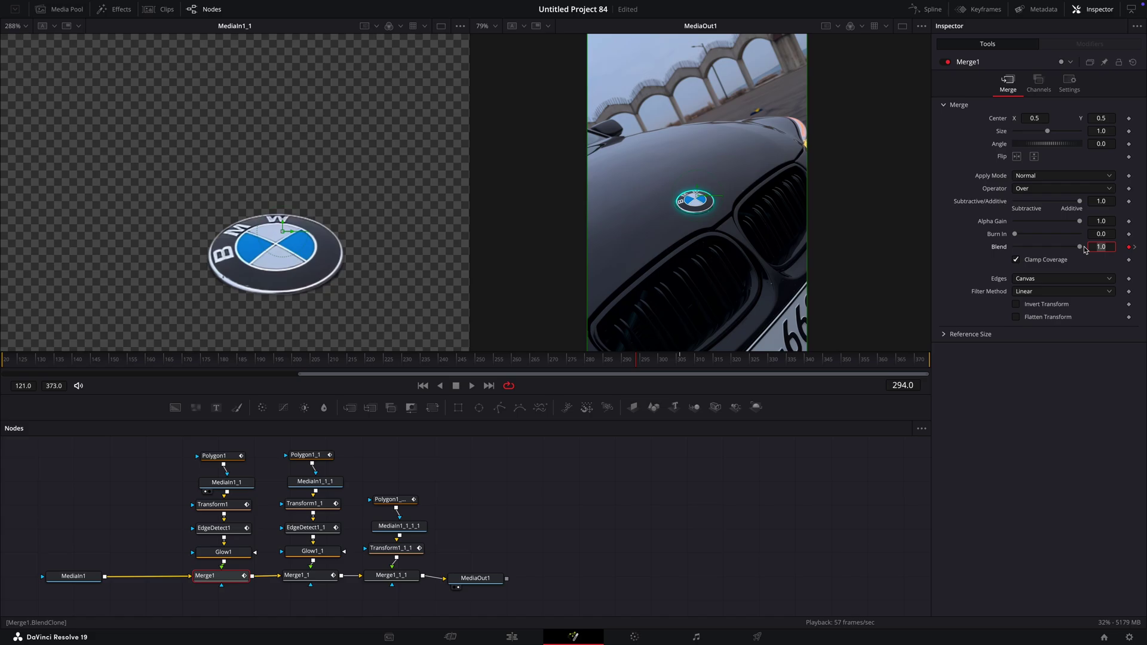
drag(649, 375, 595, 368)
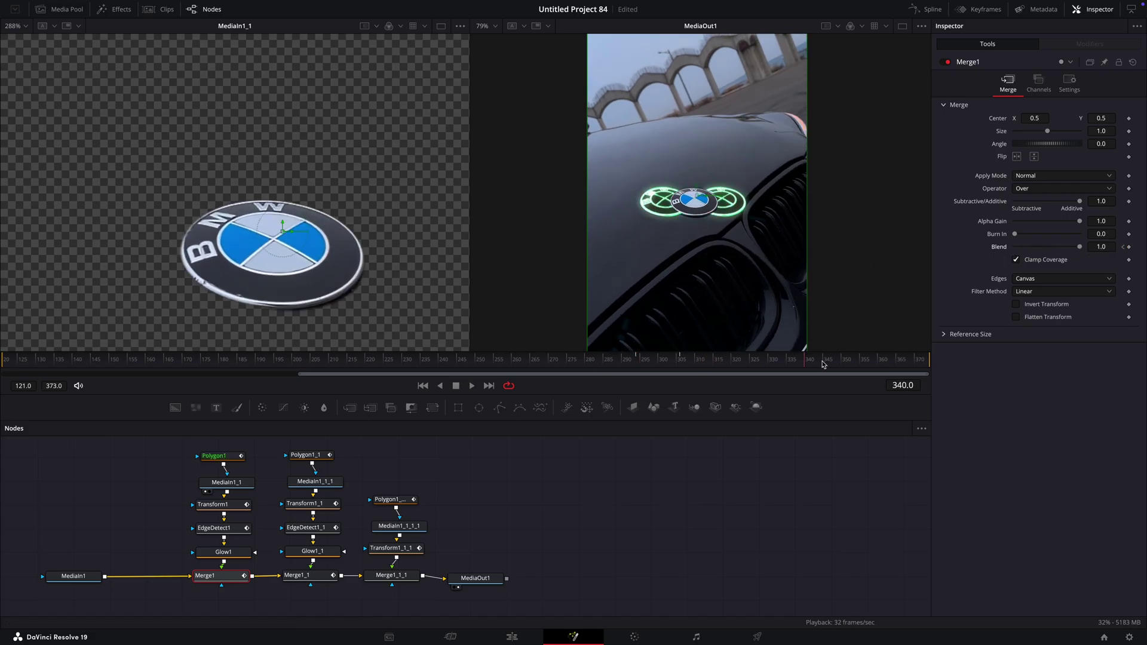